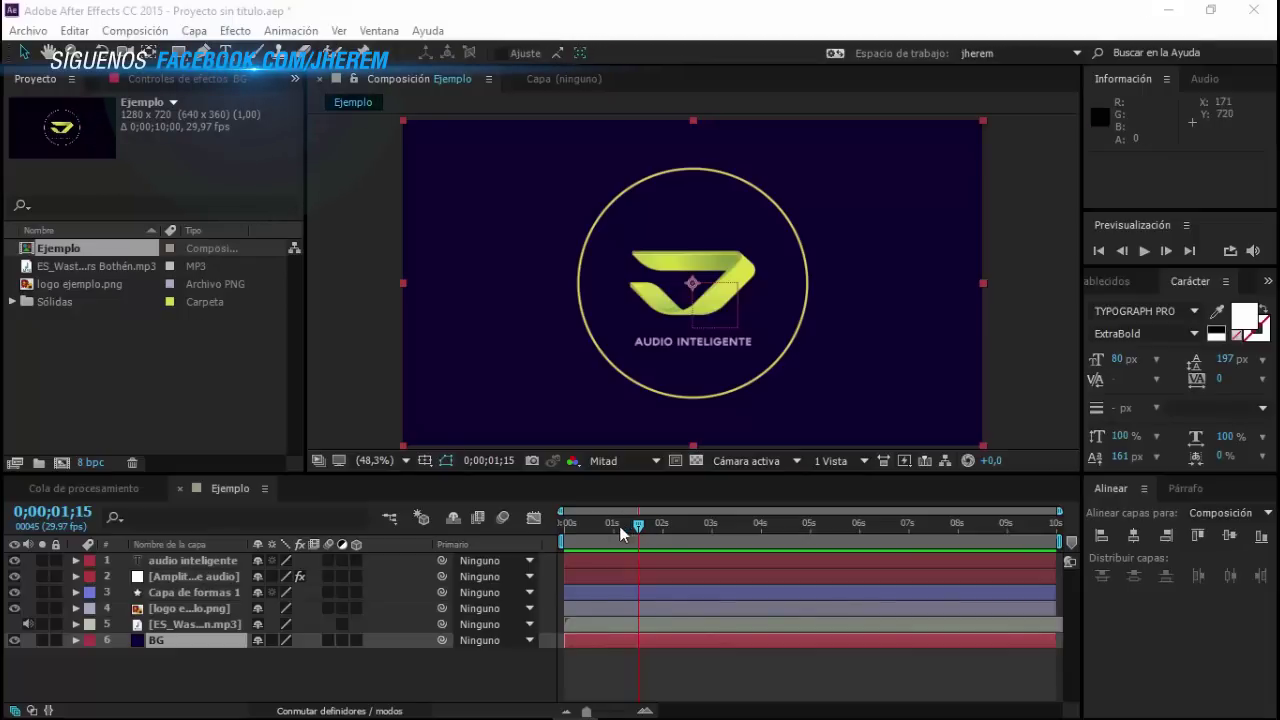
# Step: Preview and scrub the example animation to study how the logo ring pulses
pyautogui.click(588, 526)
pyautogui.moveTo(588, 528); pyautogui.dragTo(565, 528)
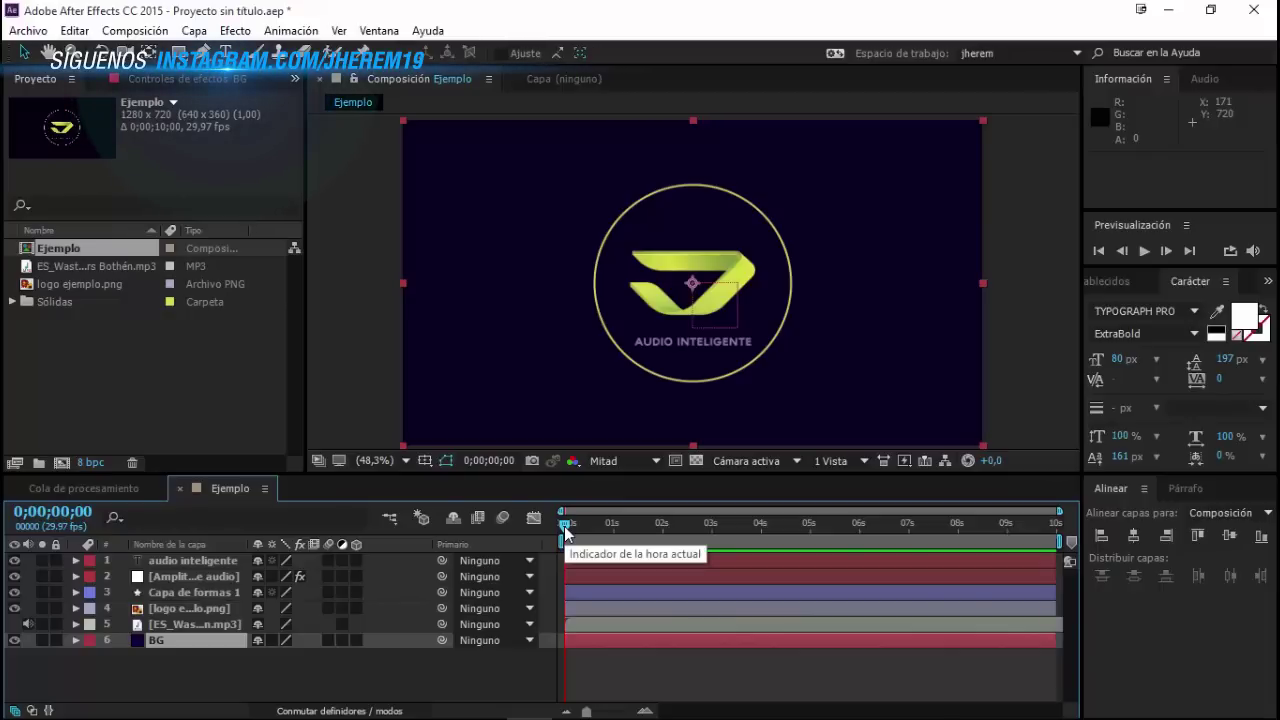
pyautogui.press('space')
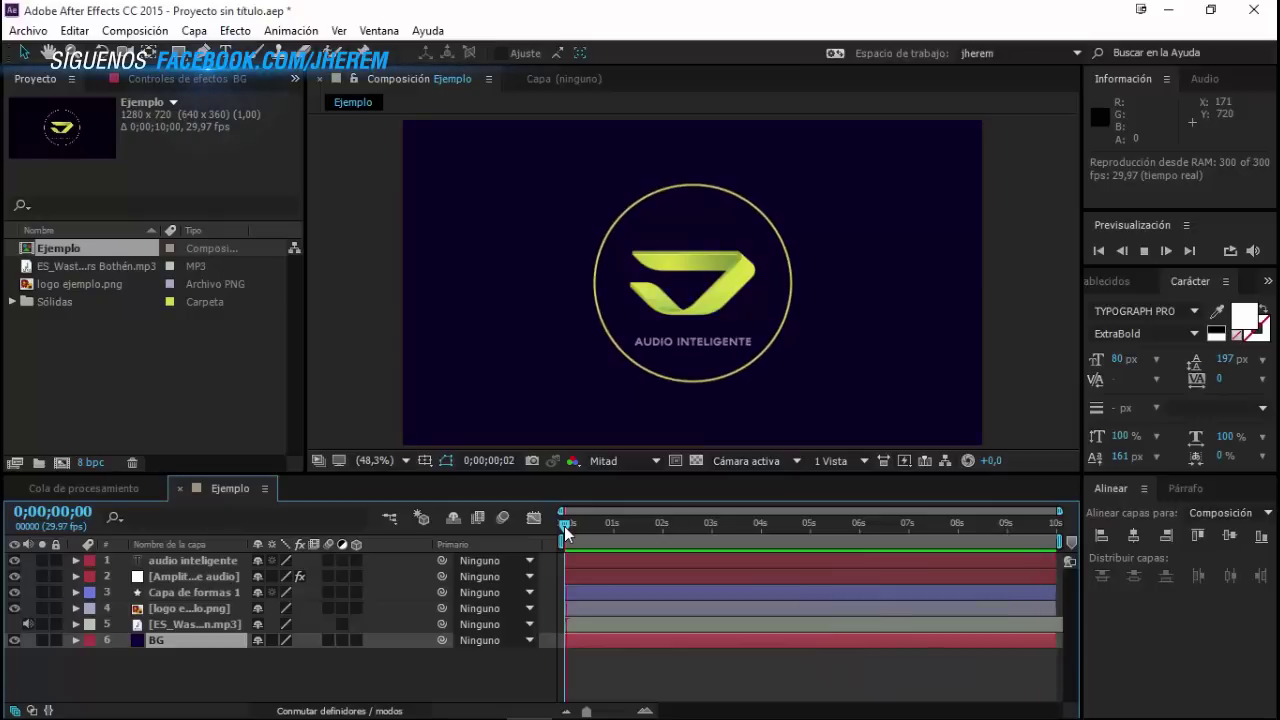
pyautogui.press('space')
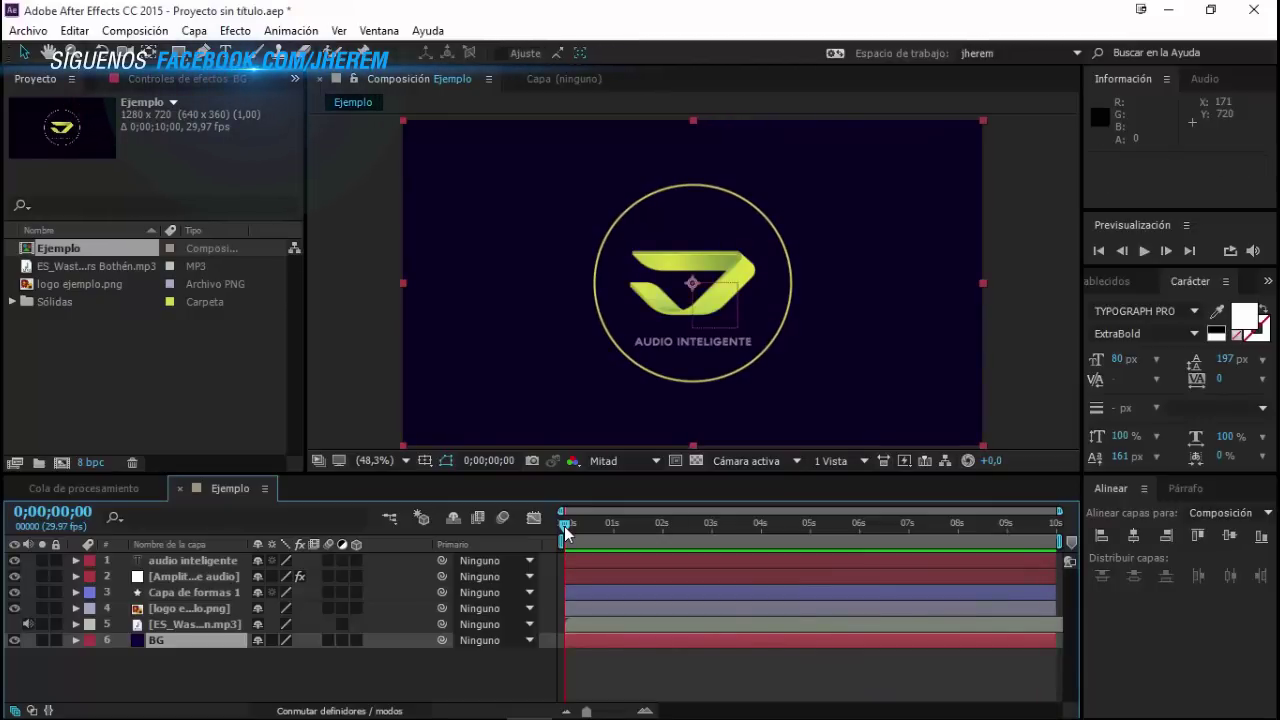
pyautogui.moveTo(565, 527); pyautogui.dragTo(601, 531)
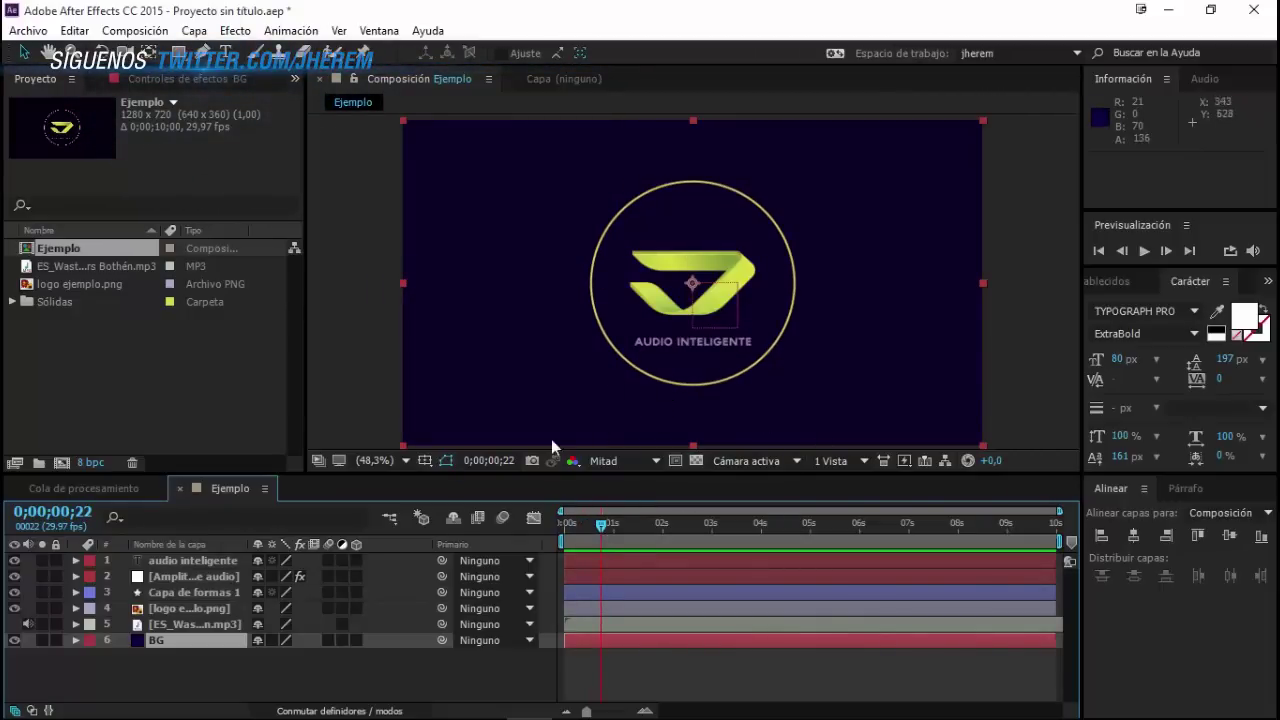
pyautogui.moveTo(602, 527); pyautogui.dragTo(639, 530)
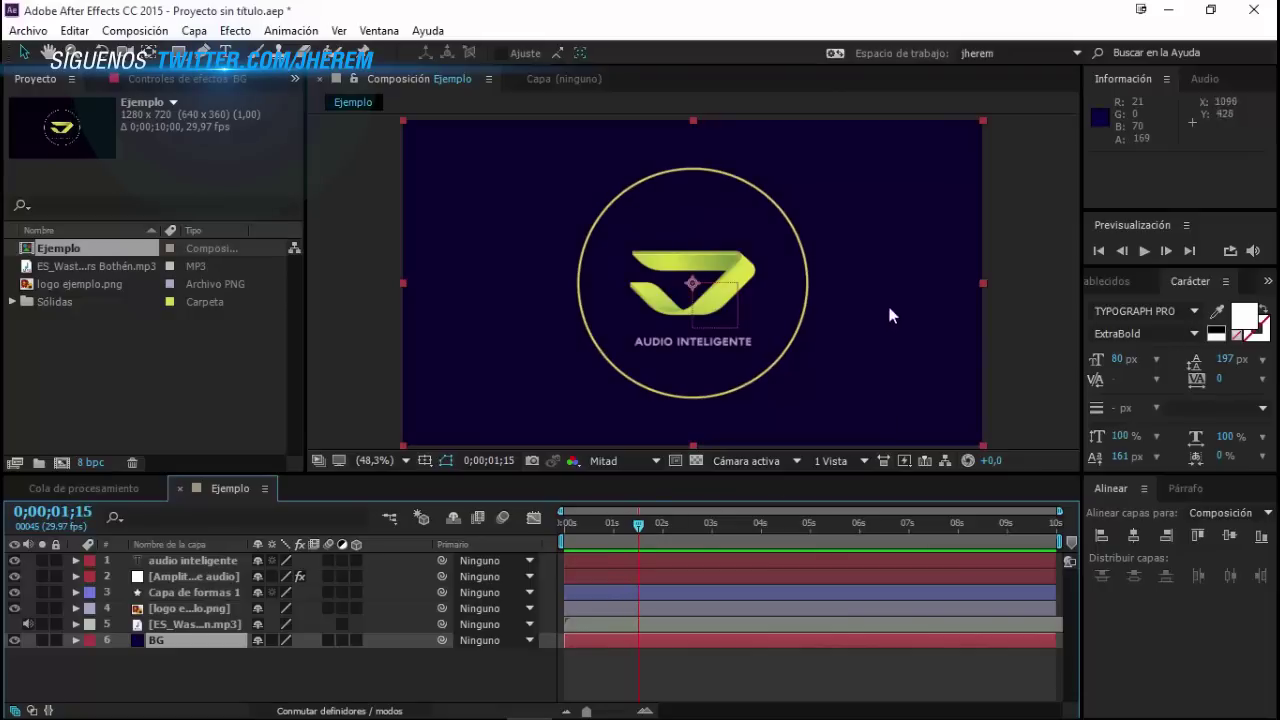
pyautogui.moveTo(640, 527); pyautogui.dragTo(694, 535)
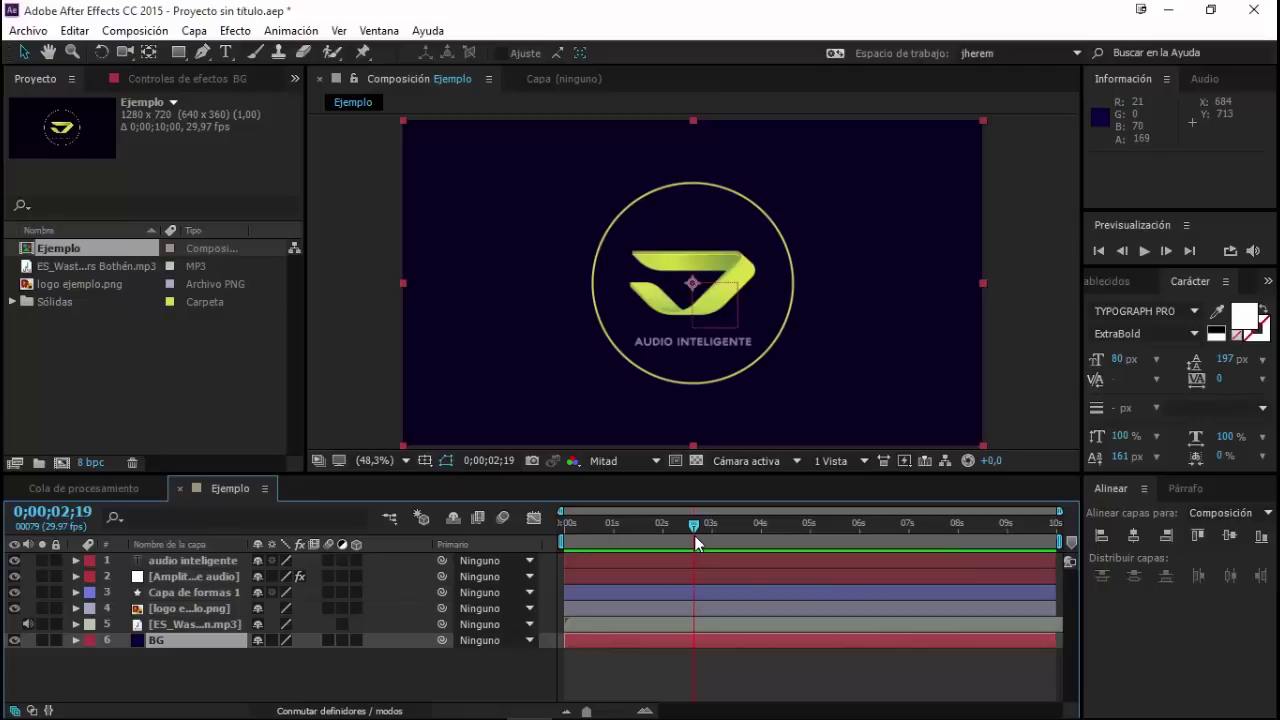
pyautogui.moveTo(694, 528)
pyautogui.mouseDown()
pyautogui.moveTo(748, 536)
pyautogui.moveTo(710, 534)
pyautogui.mouseUp()
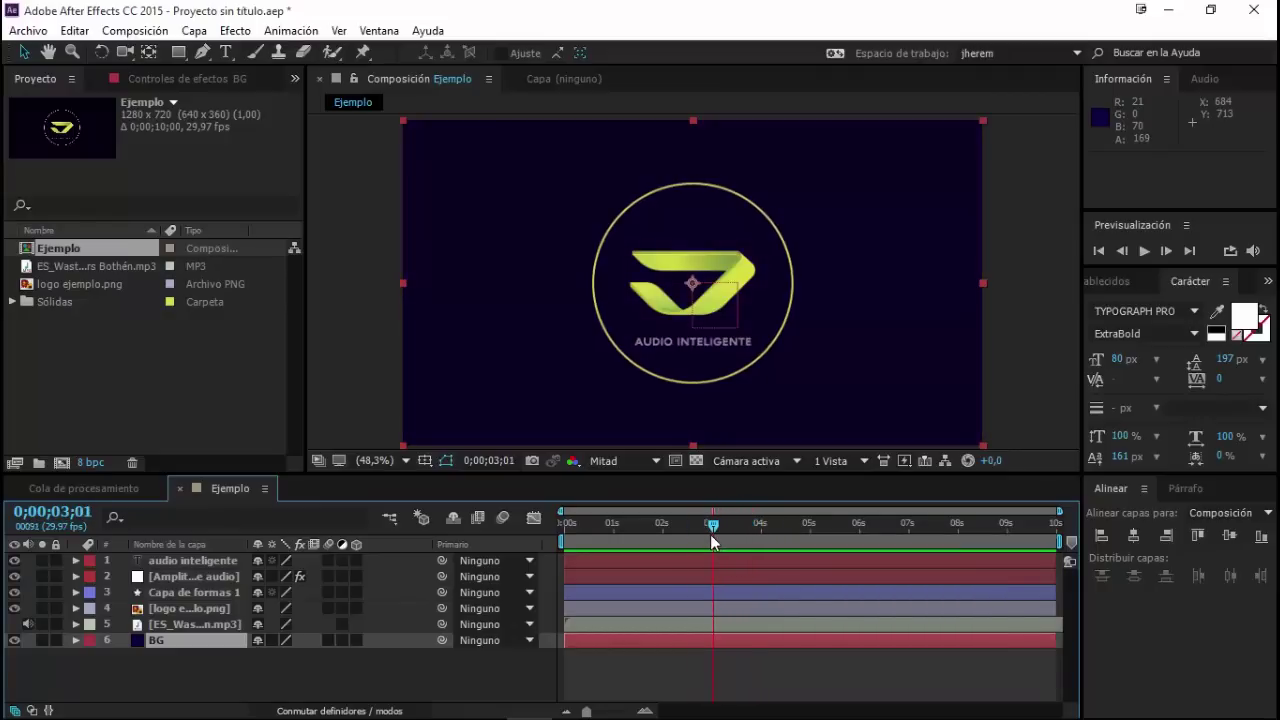
pyautogui.moveTo(710, 534); pyautogui.dragTo(667, 535)
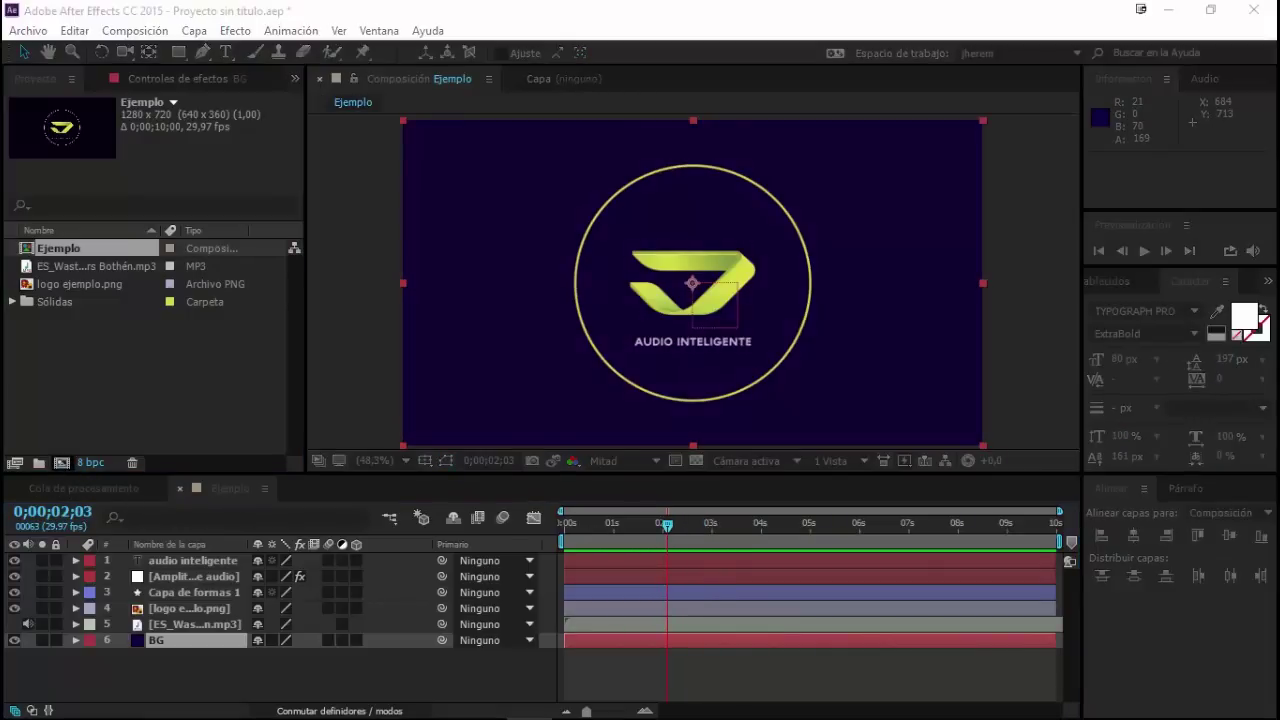
# Step: Create a 1280×720, 29.97 fps HDV/HDTV 720 composition and add the MP3 track to it
pyautogui.hotkey('ctrl', 'n')
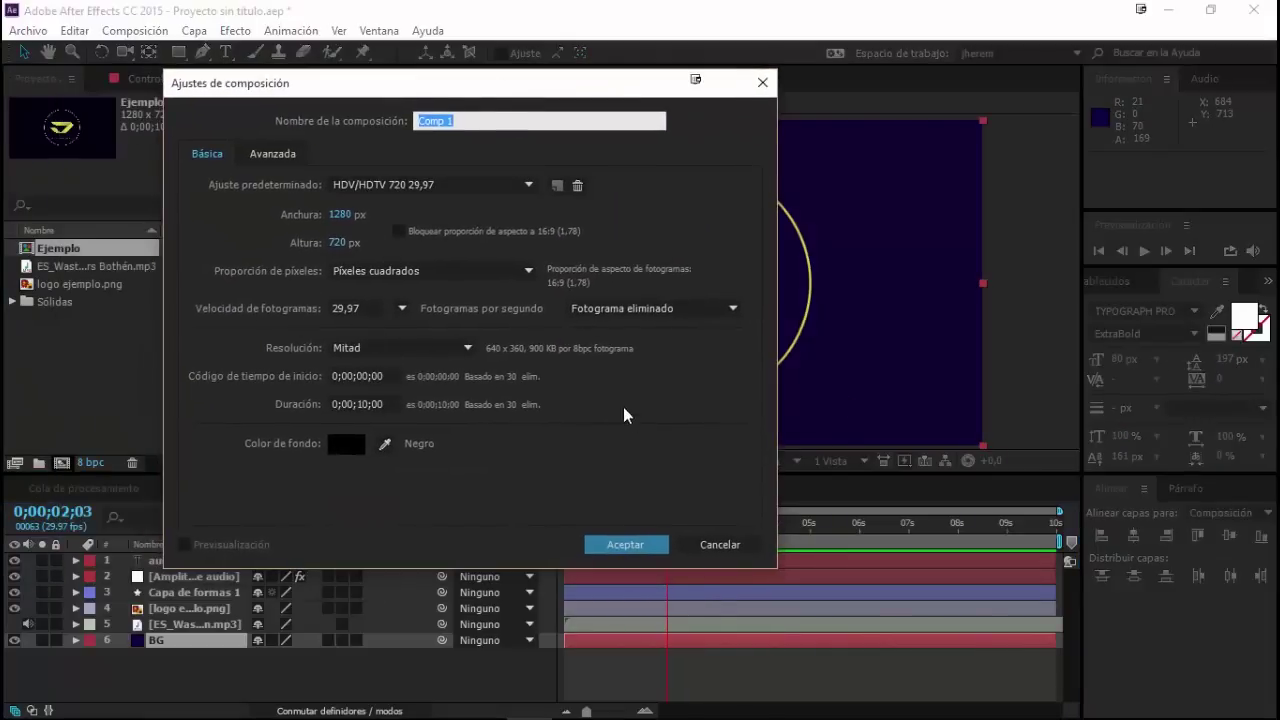
pyautogui.click(644, 548)
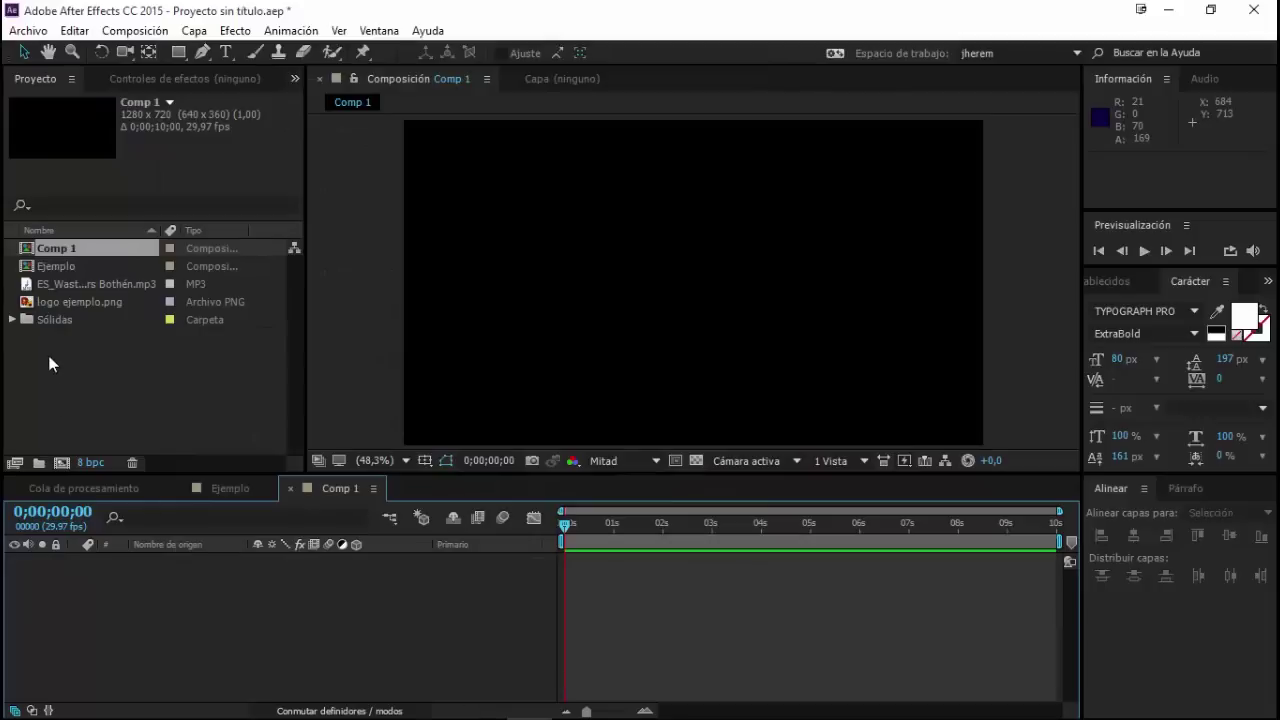
pyautogui.moveTo(61, 286); pyautogui.dragTo(150, 623)
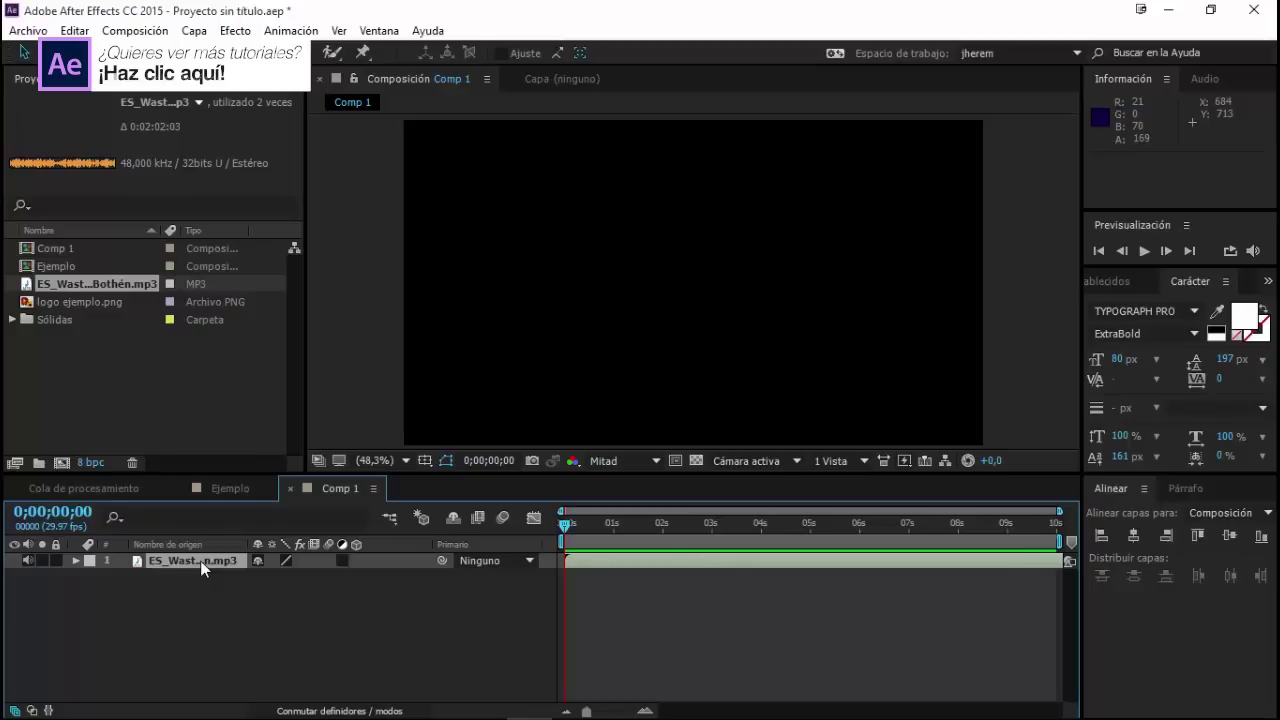
# Step: Convert the MP3 layer's audio to keyframes and select the resulting Amplitud de audio layer
pyautogui.rightClick(203, 569)
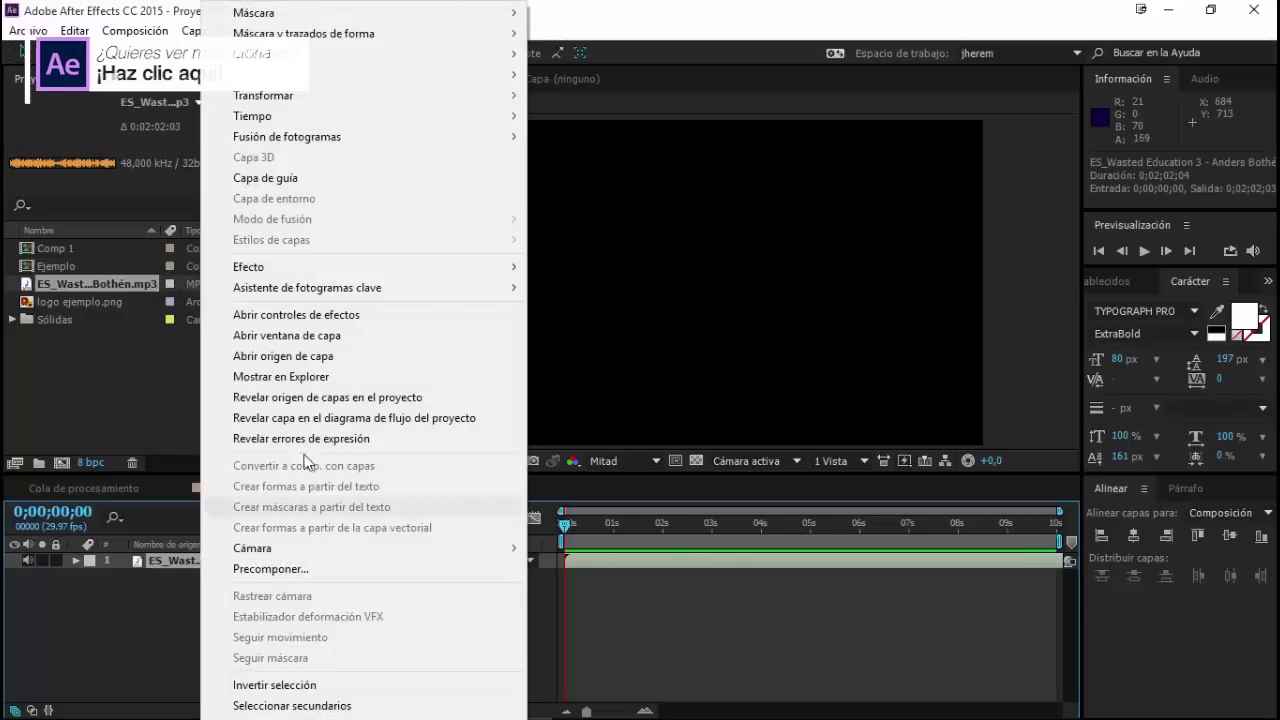
pyautogui.moveTo(267, 294)
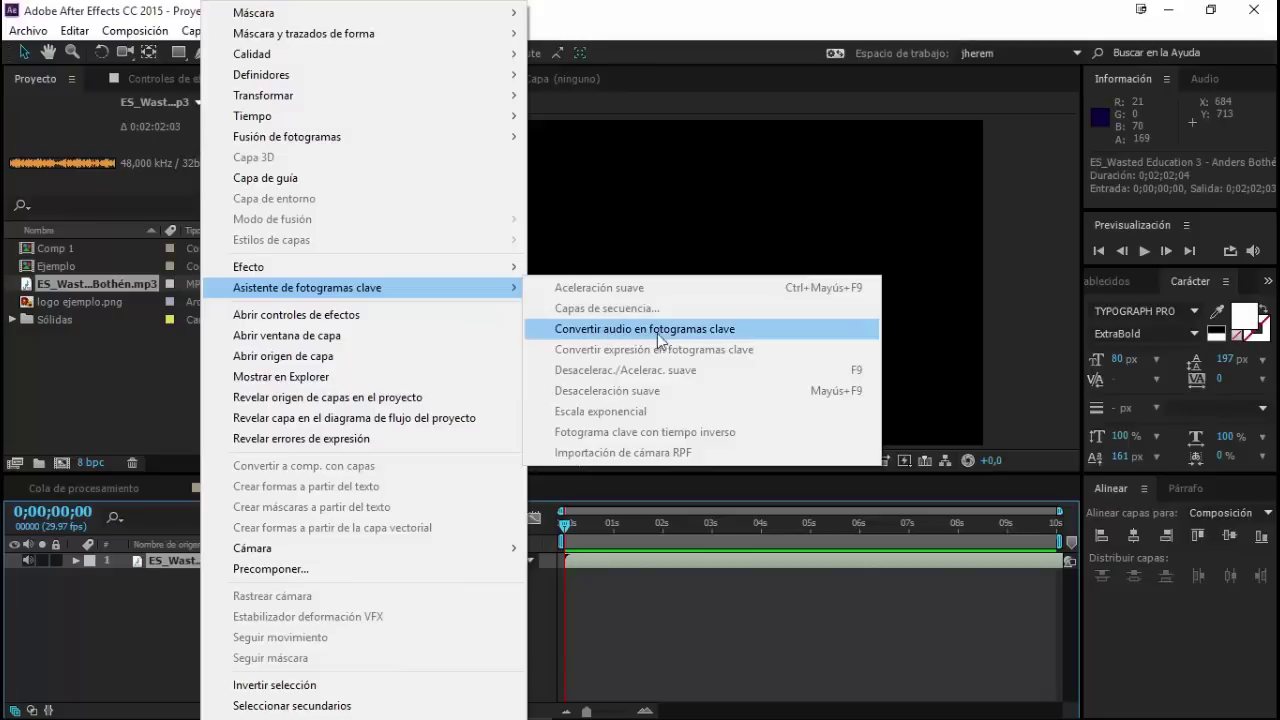
pyautogui.click(686, 334)
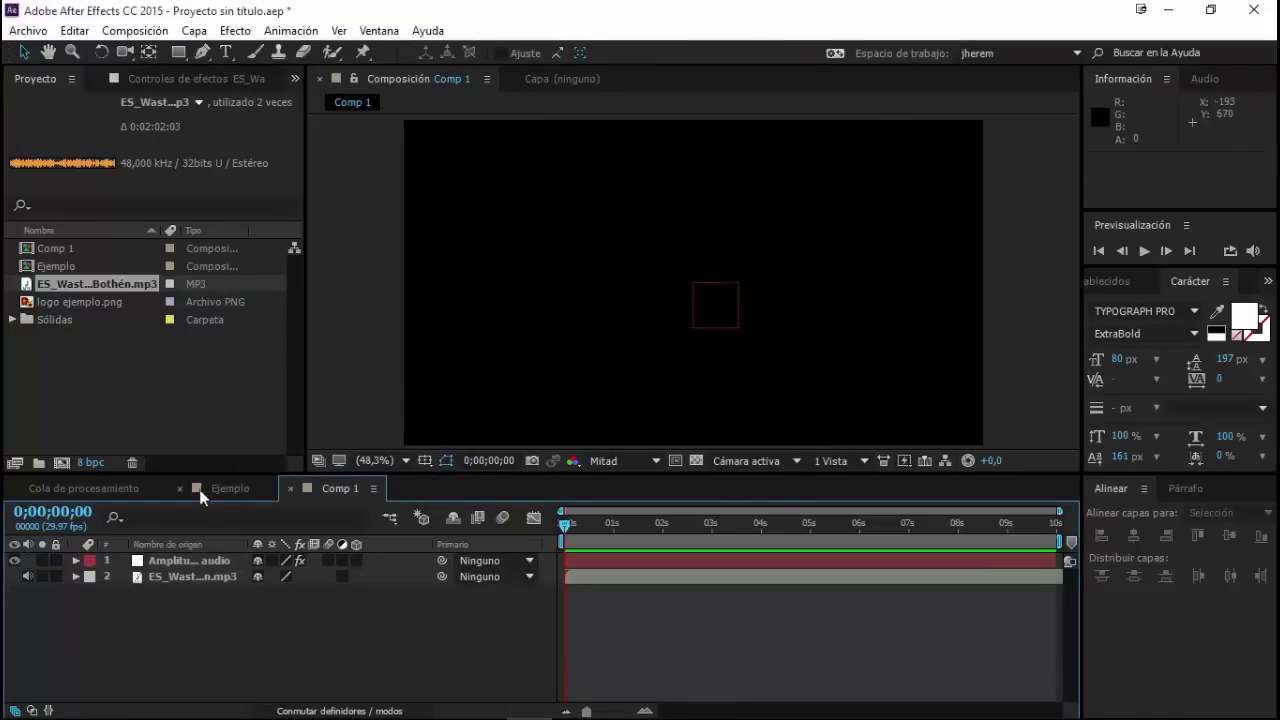
pyautogui.click(187, 561)
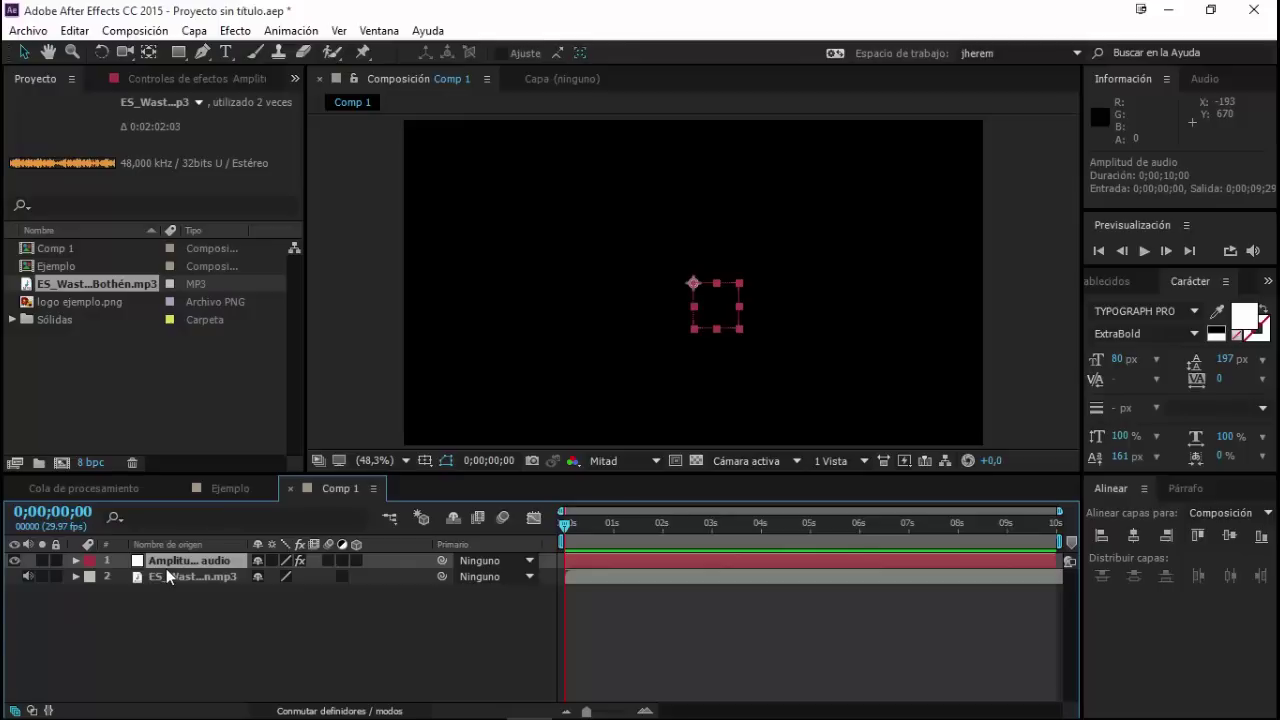
# Step: Reveal the Amplitud de audio layer's channel effects and select Canal izquierdo and Canal derecho
pyautogui.press('u')
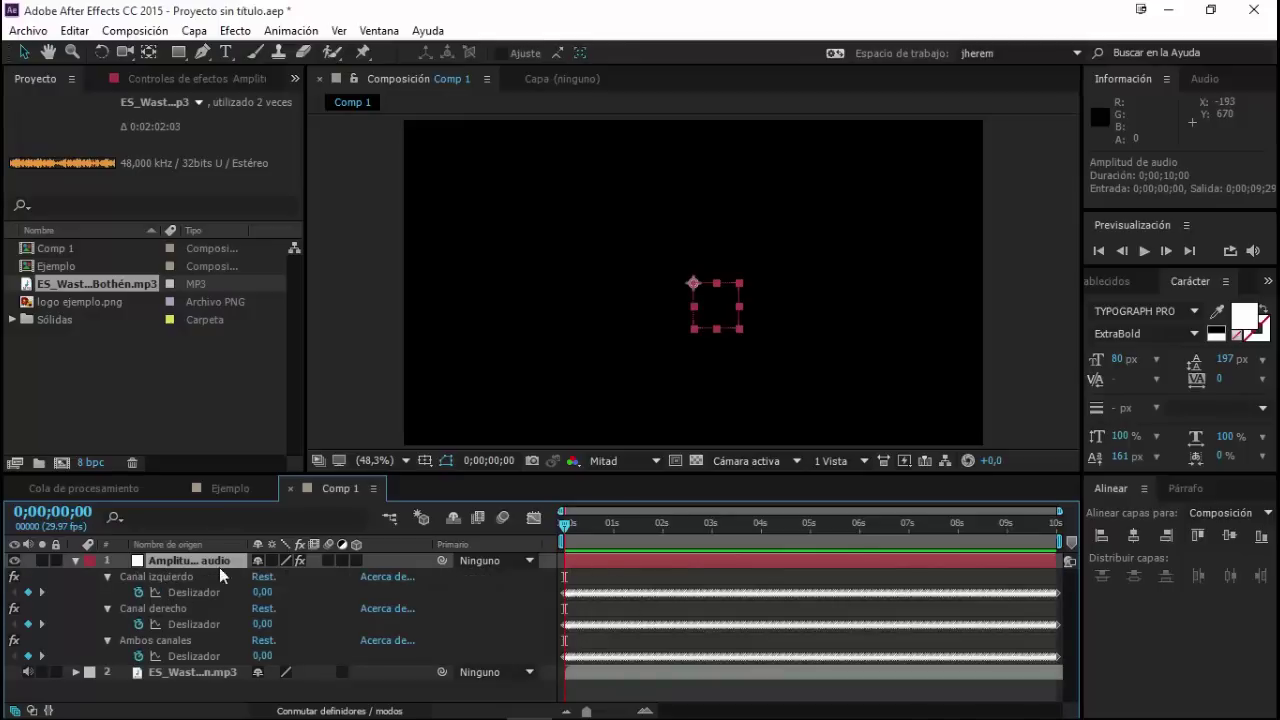
pyautogui.click(156, 610)
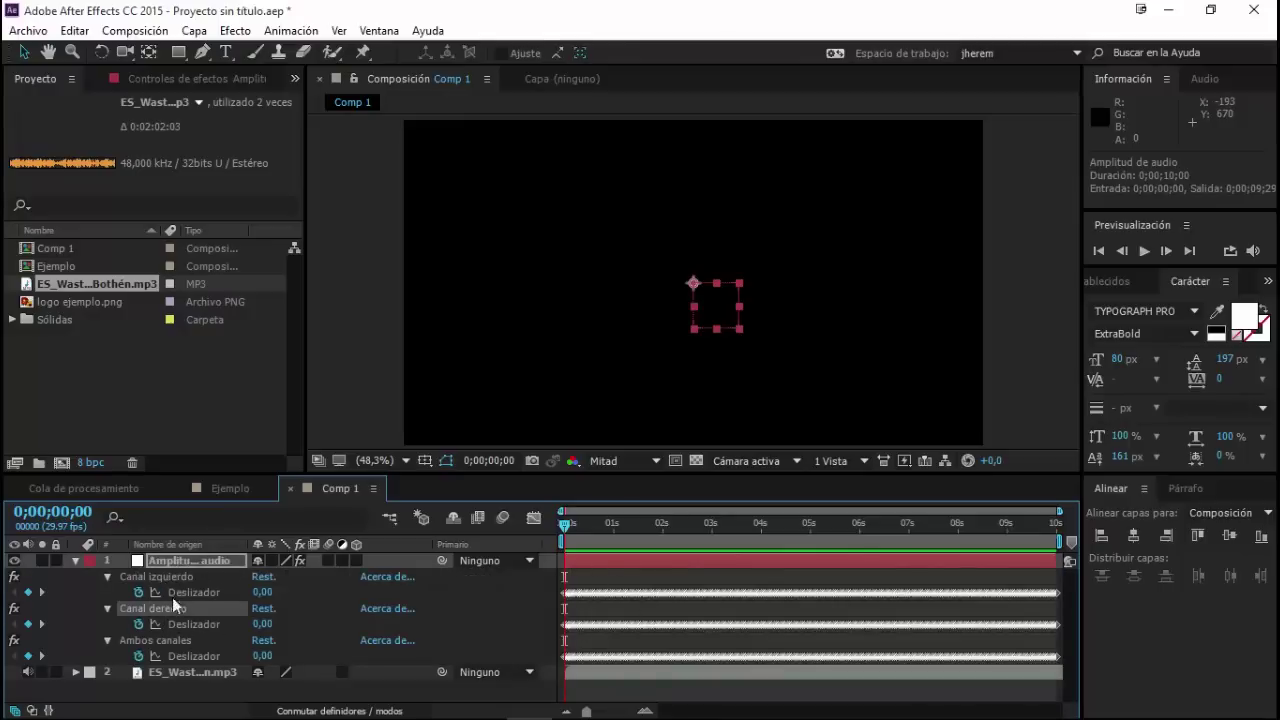
pyautogui.click(176, 577)
pyautogui.click(179, 641)
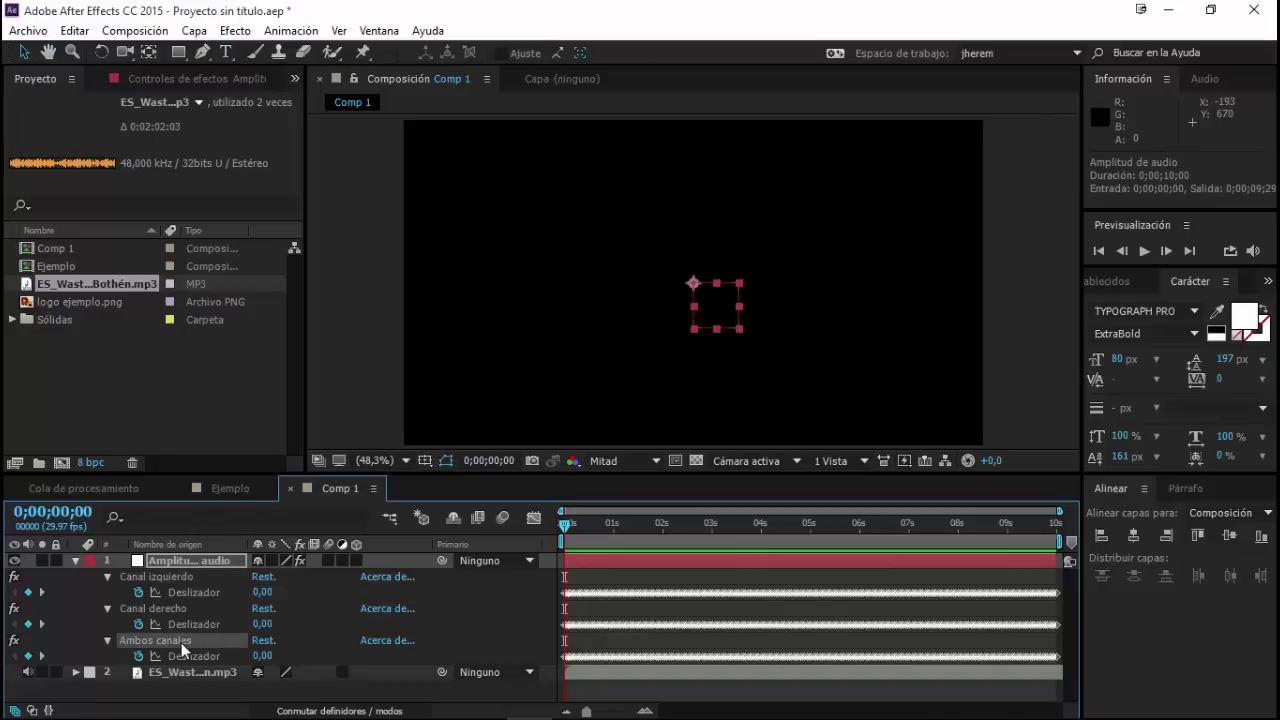
pyautogui.click(182, 610)
pyautogui.click(182, 580)
pyautogui.click(179, 606)
pyautogui.click(183, 578)
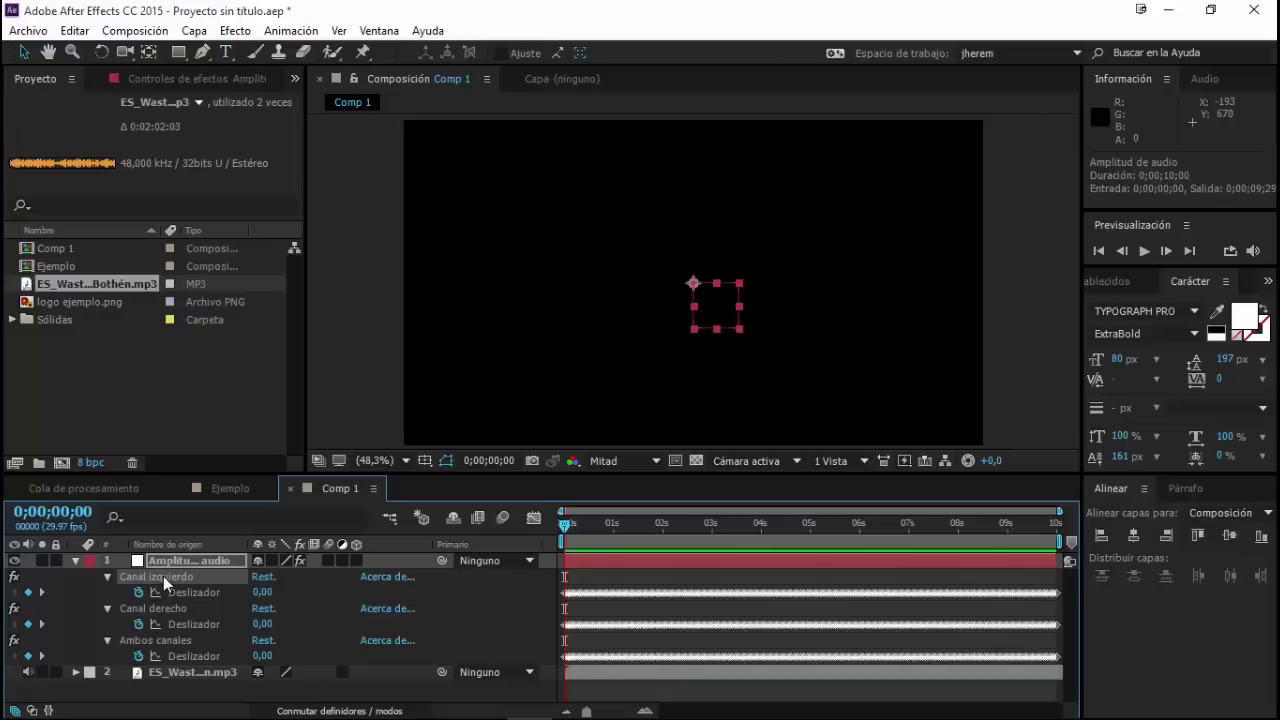
# Step: Delete the left and right channel effects, leaving only Ambos canales
pyautogui.press('Delete')
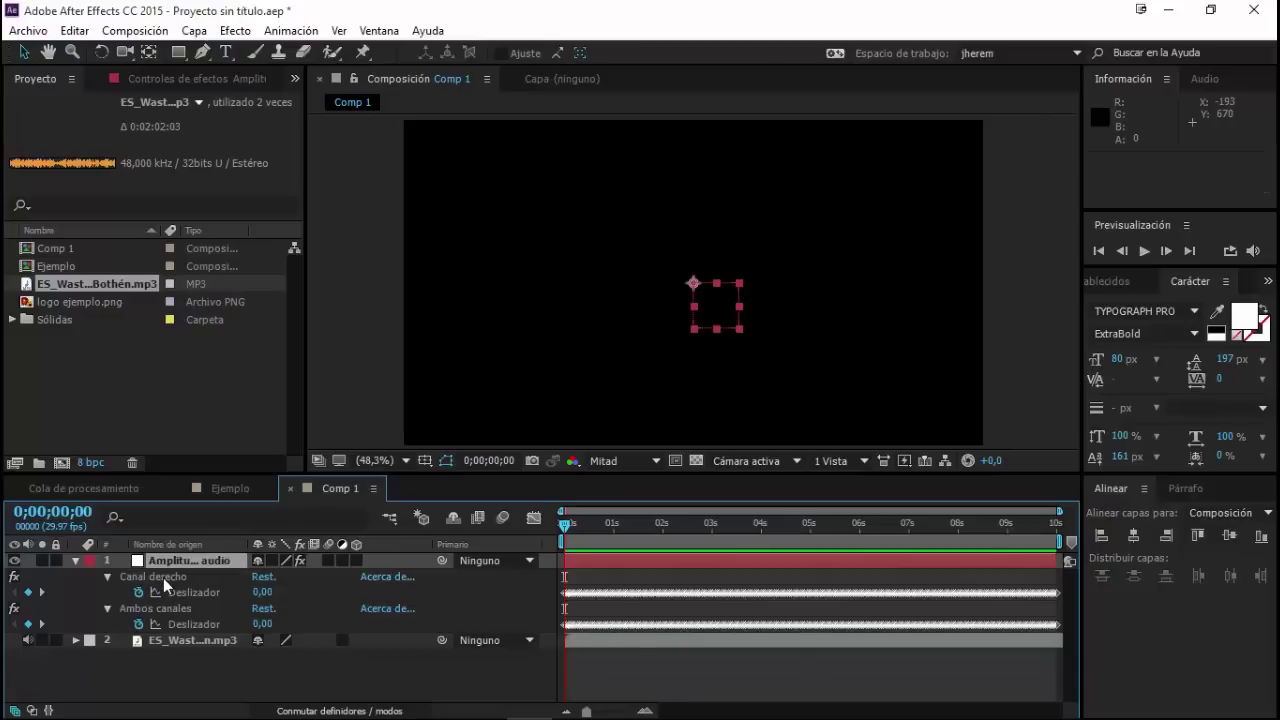
pyautogui.click(165, 580)
pyautogui.press('Delete')
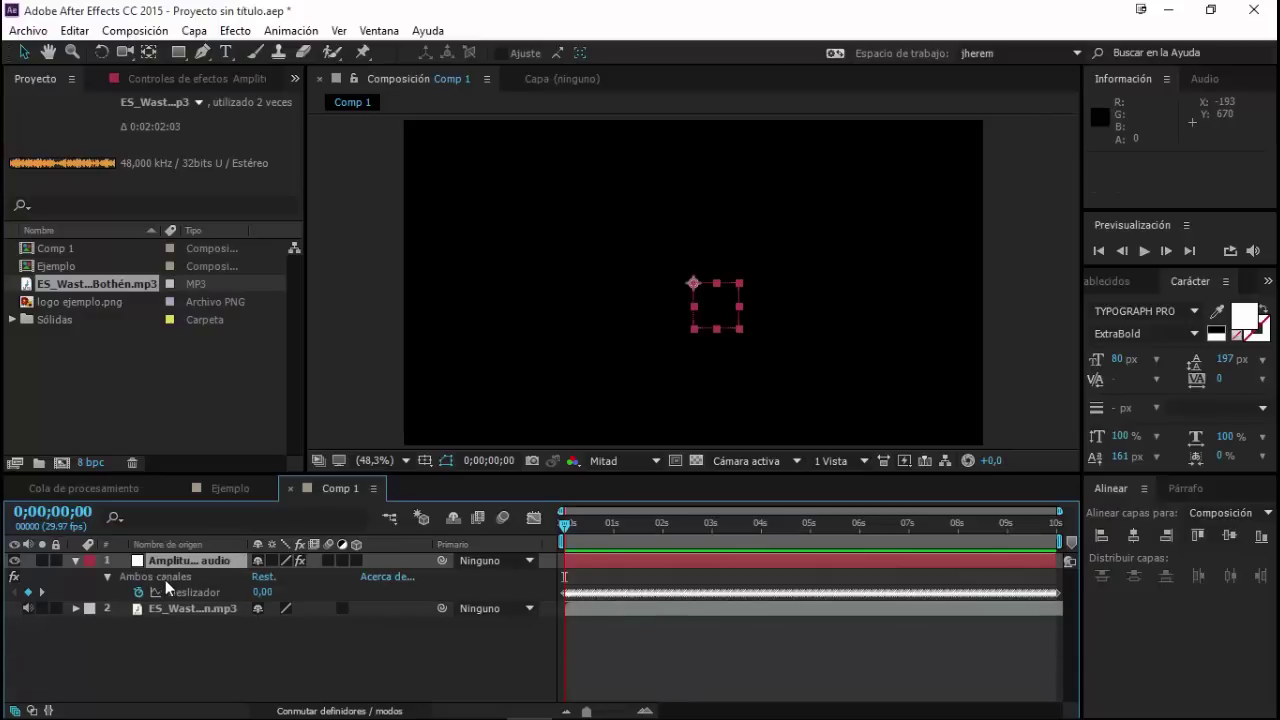
pyautogui.click(172, 579)
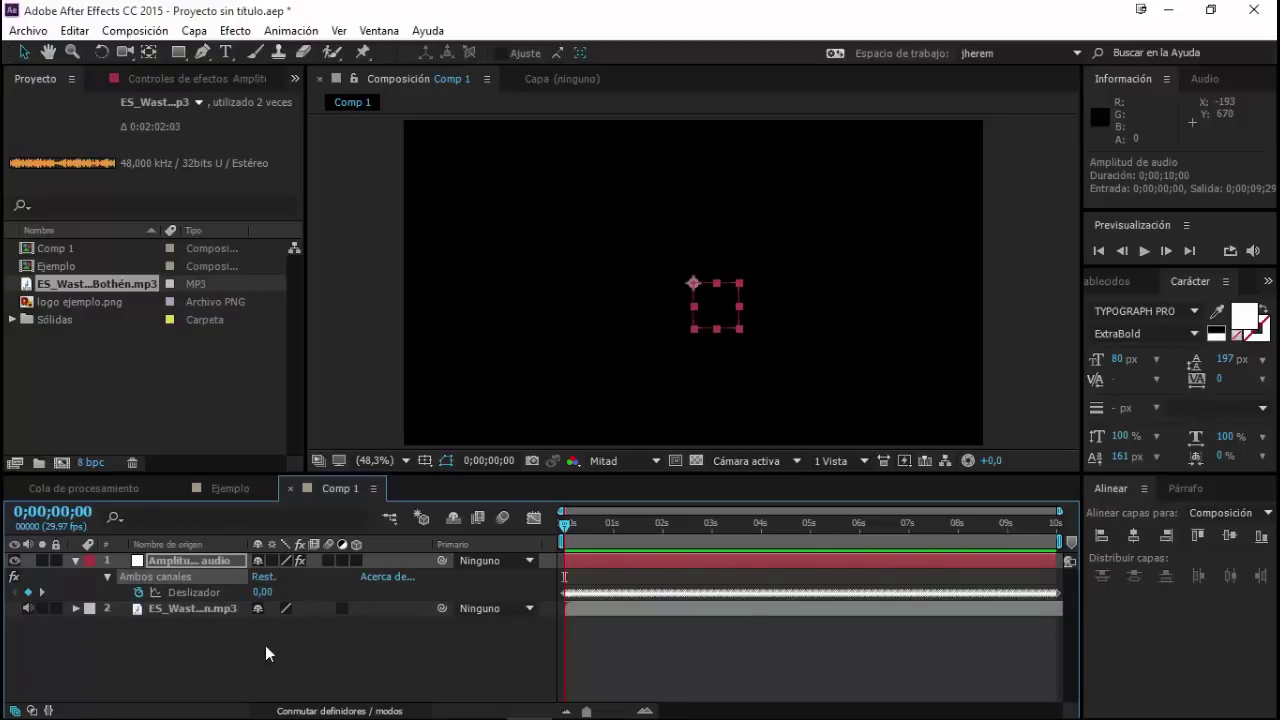
pyautogui.click(234, 650)
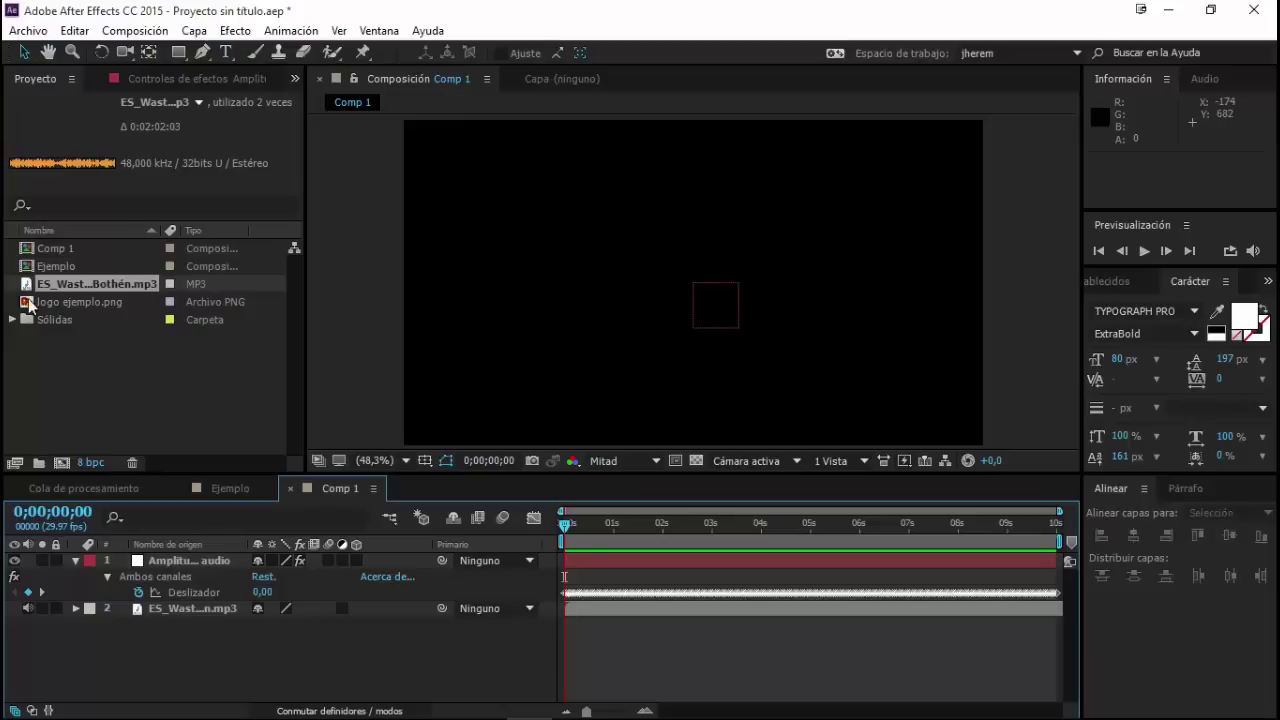
# Step: Place logo ejemplo.png at the centre of Comp 1 and scale it down to 36%
pyautogui.moveTo(60, 302); pyautogui.dragTo(496, 407)
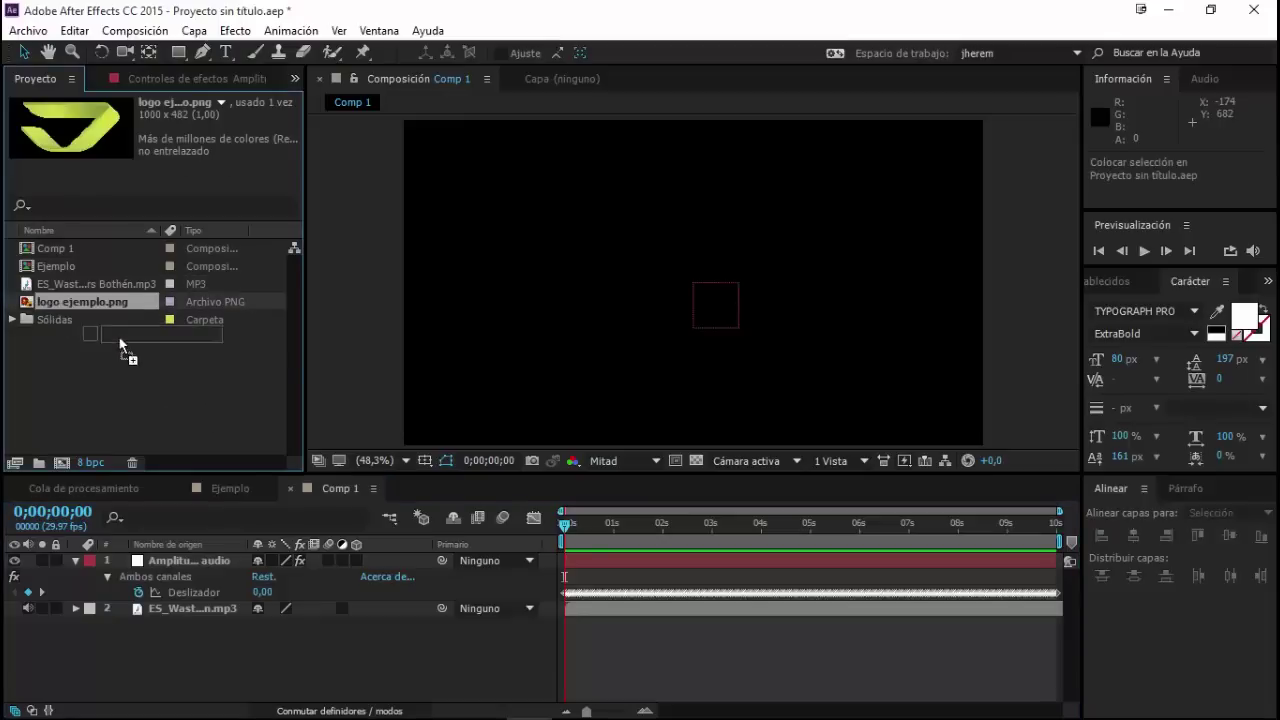
pyautogui.moveTo(496, 407); pyautogui.dragTo(697, 291)
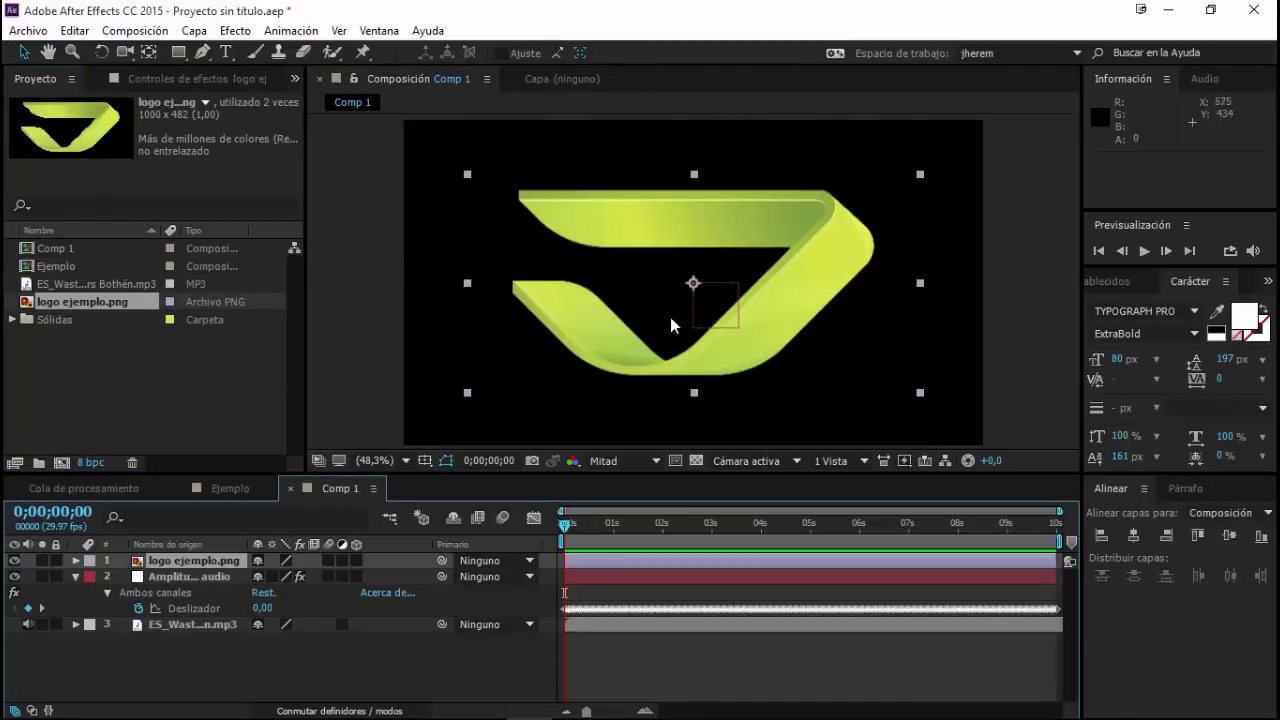
pyautogui.moveTo(922, 173)
pyautogui.mouseDown()
pyautogui.moveTo(784, 213)
pyautogui.moveTo(797, 222)
pyautogui.moveTo(780, 230)
pyautogui.mouseUp()
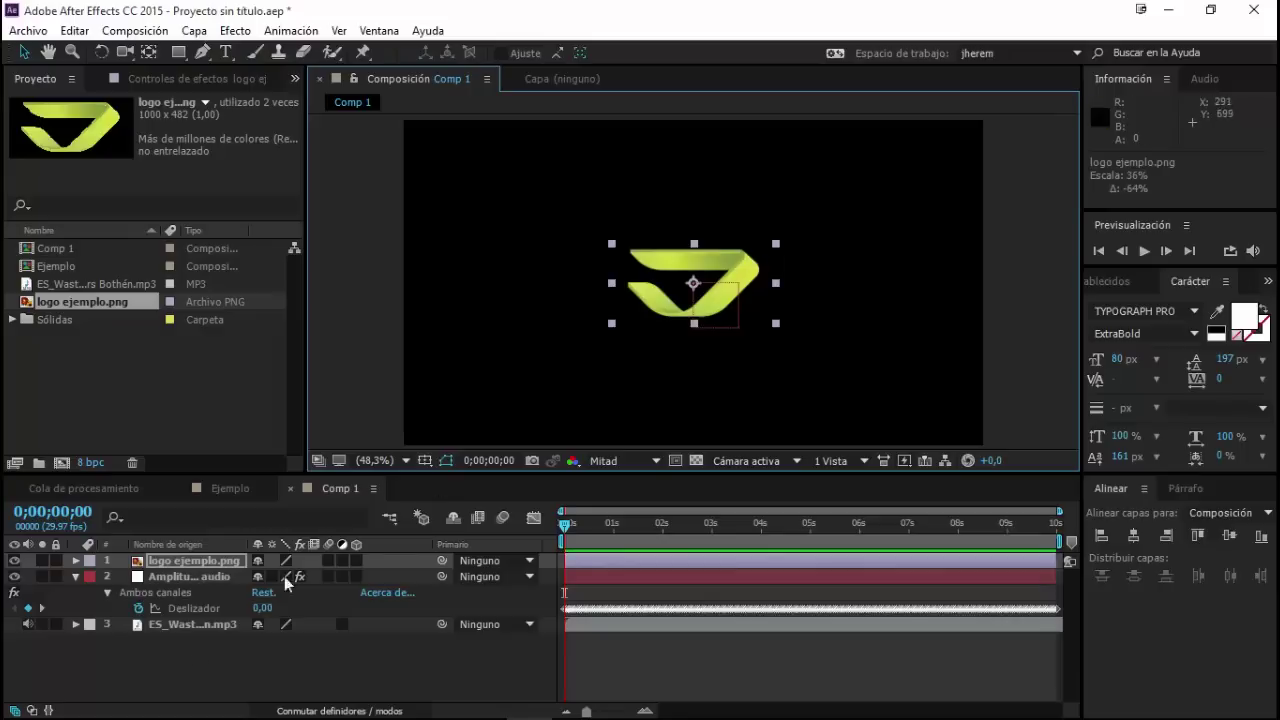
pyautogui.rightClick(173, 670)
# Step: Add a shape layer with an ellipse path and a 4 px stroke
pyautogui.moveTo(309, 504)
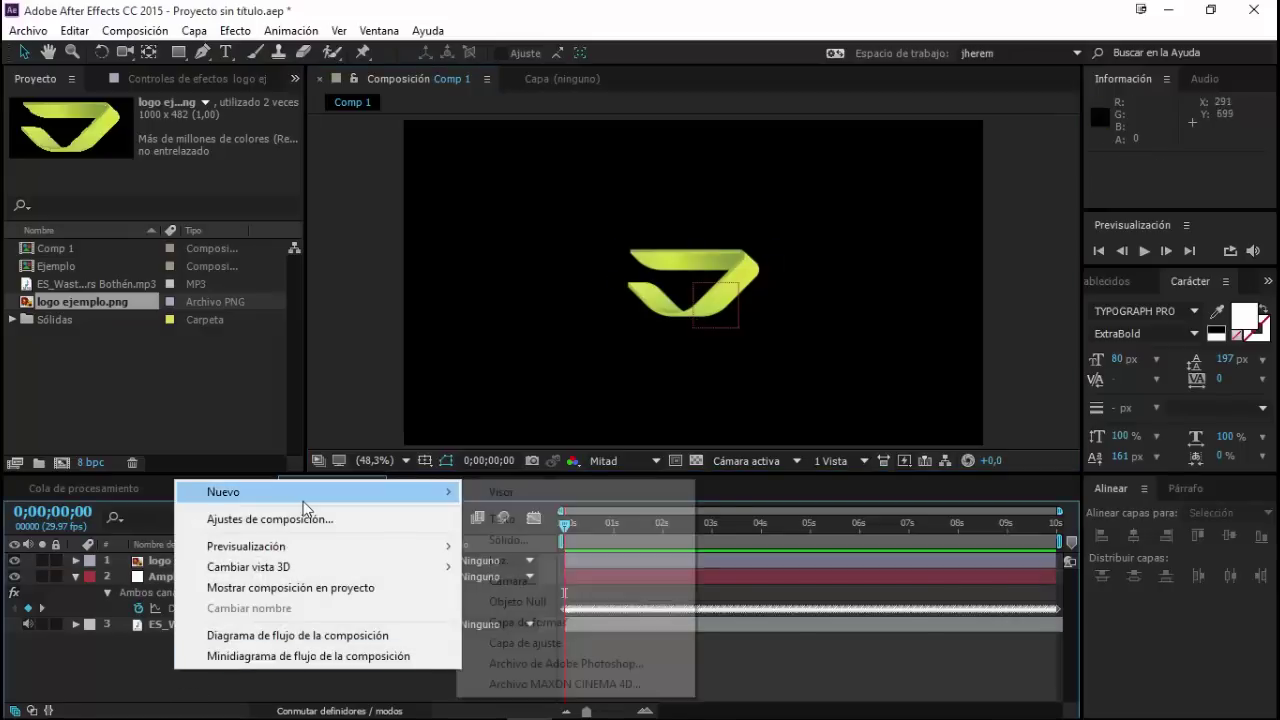
pyautogui.click(524, 624)
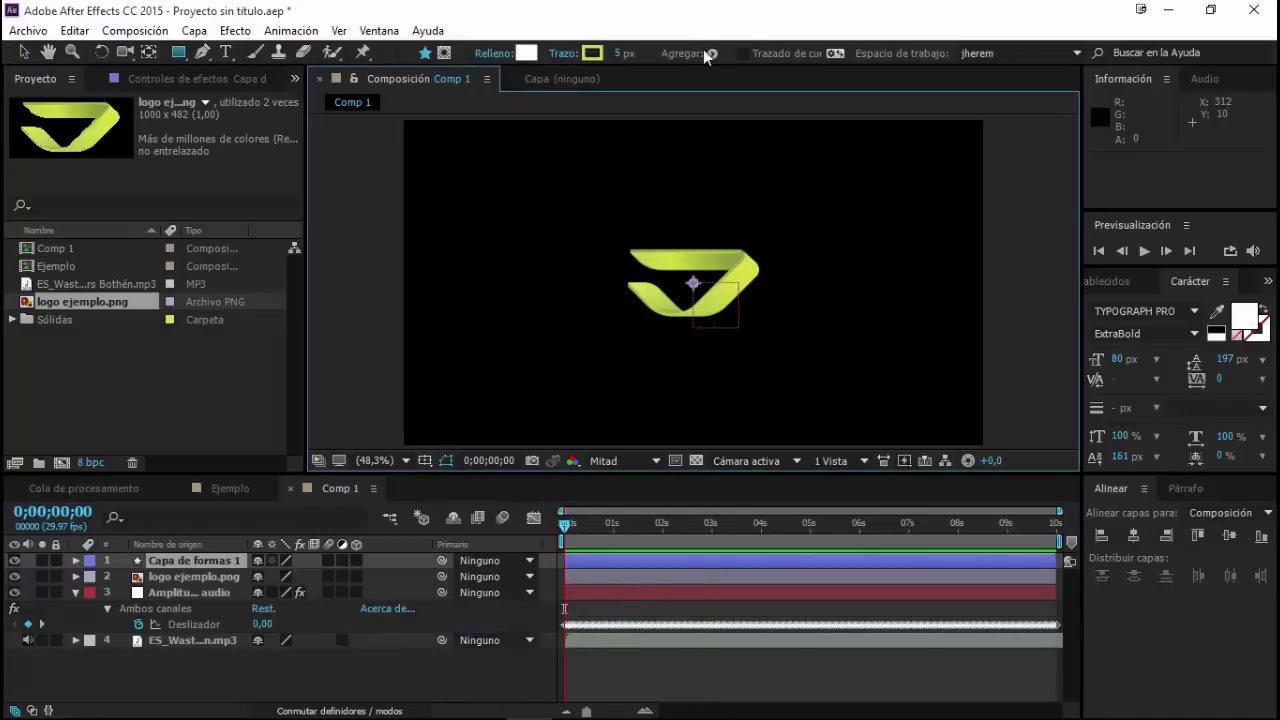
pyautogui.click(712, 53)
pyautogui.click(757, 108)
pyautogui.click(712, 53)
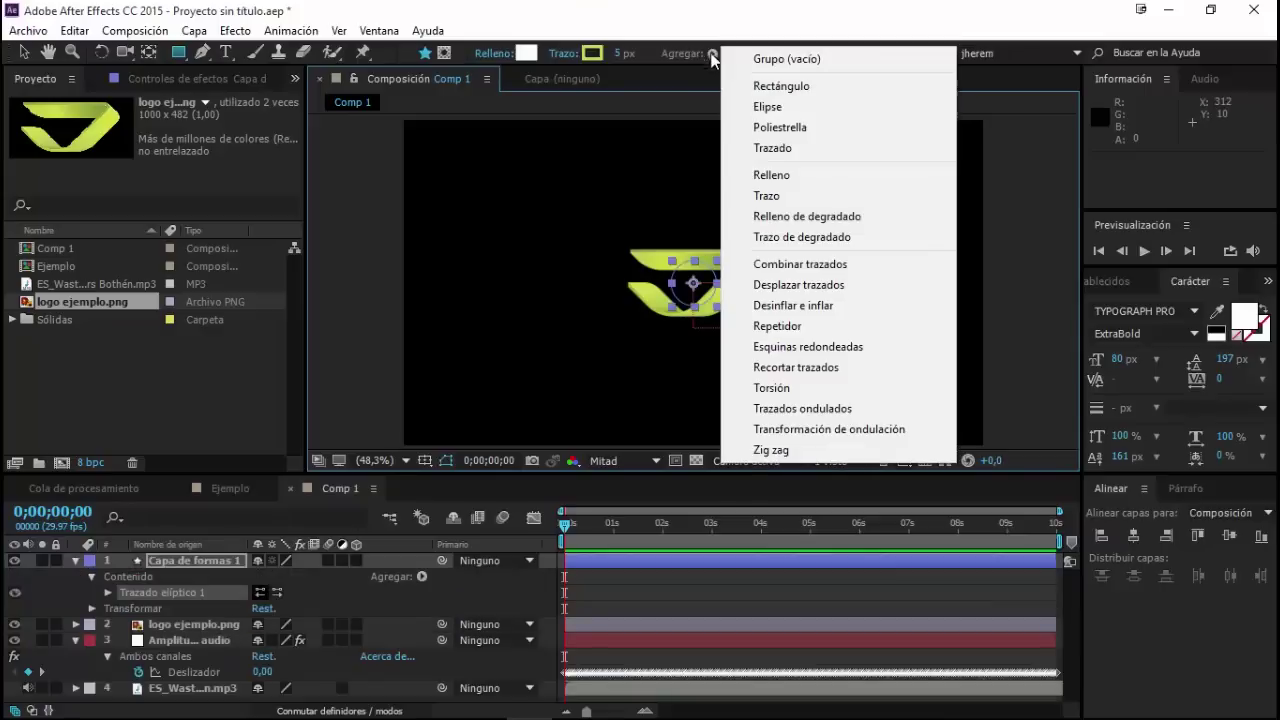
pyautogui.click(762, 196)
pyautogui.click(621, 52)
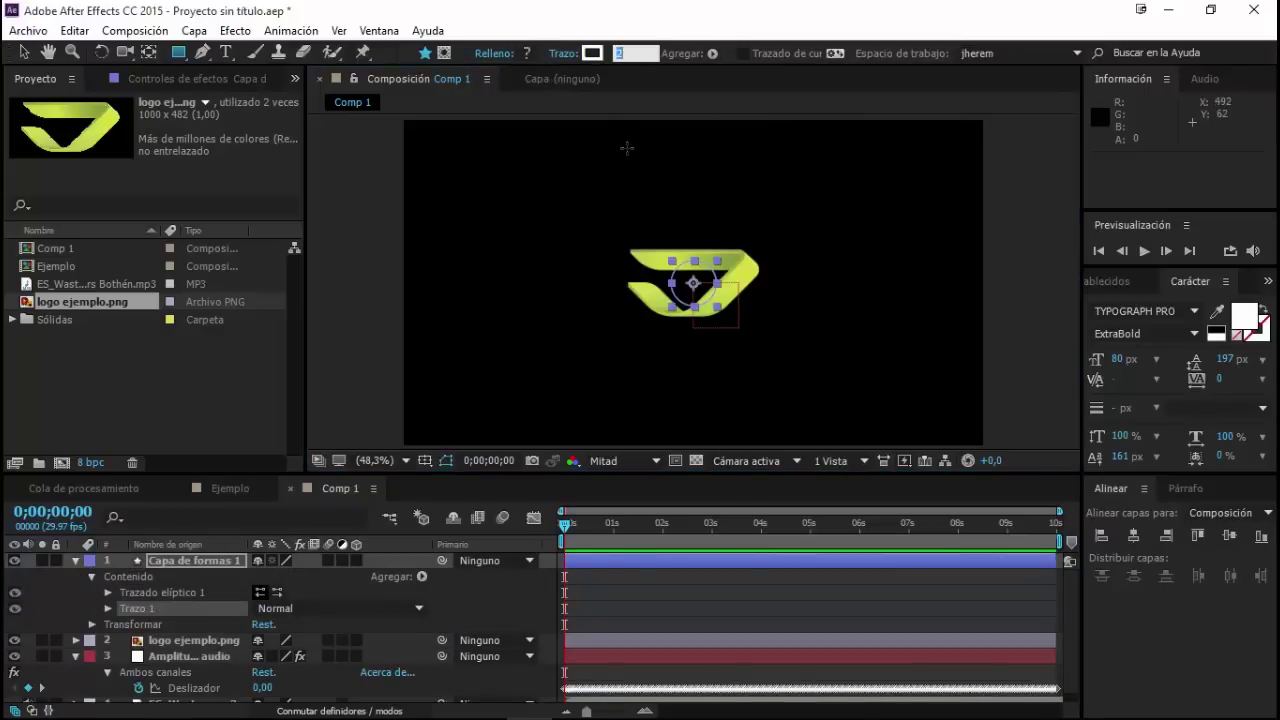
pyautogui.write('4')
pyautogui.press('Return')
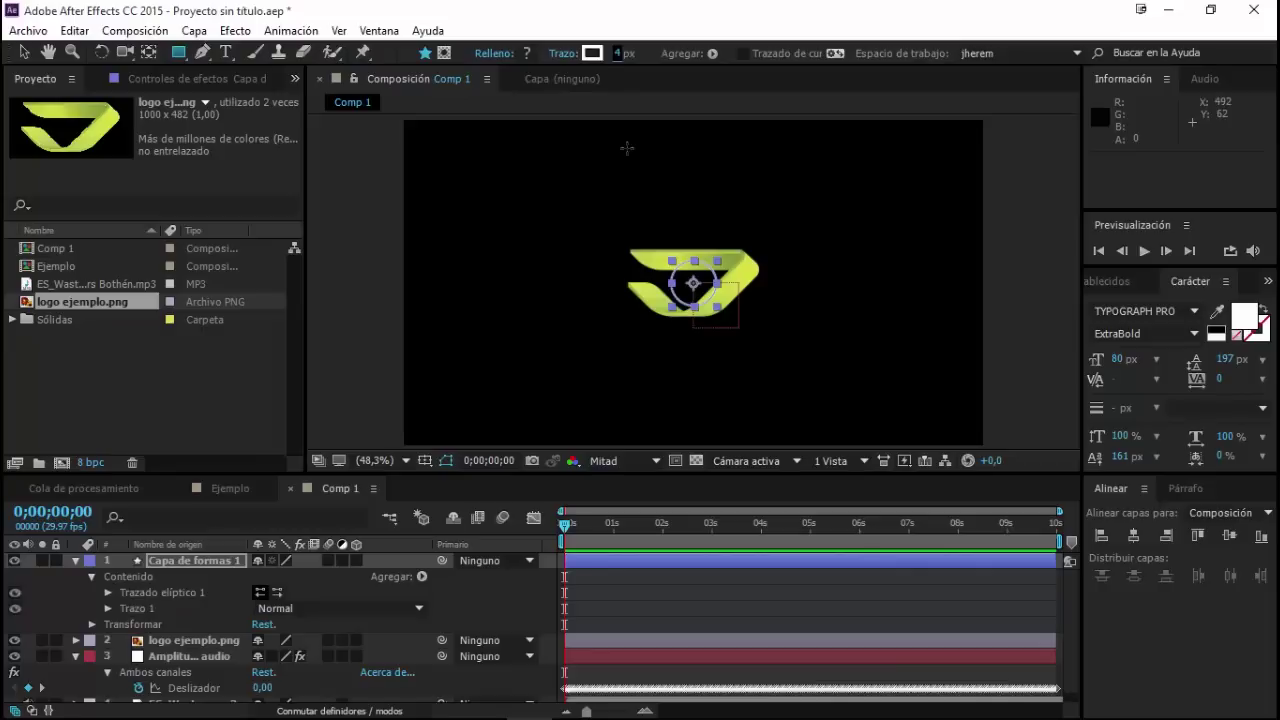
# Step: Sample the logo's yellow-green as the ellipse stroke colour
pyautogui.click(107, 608)
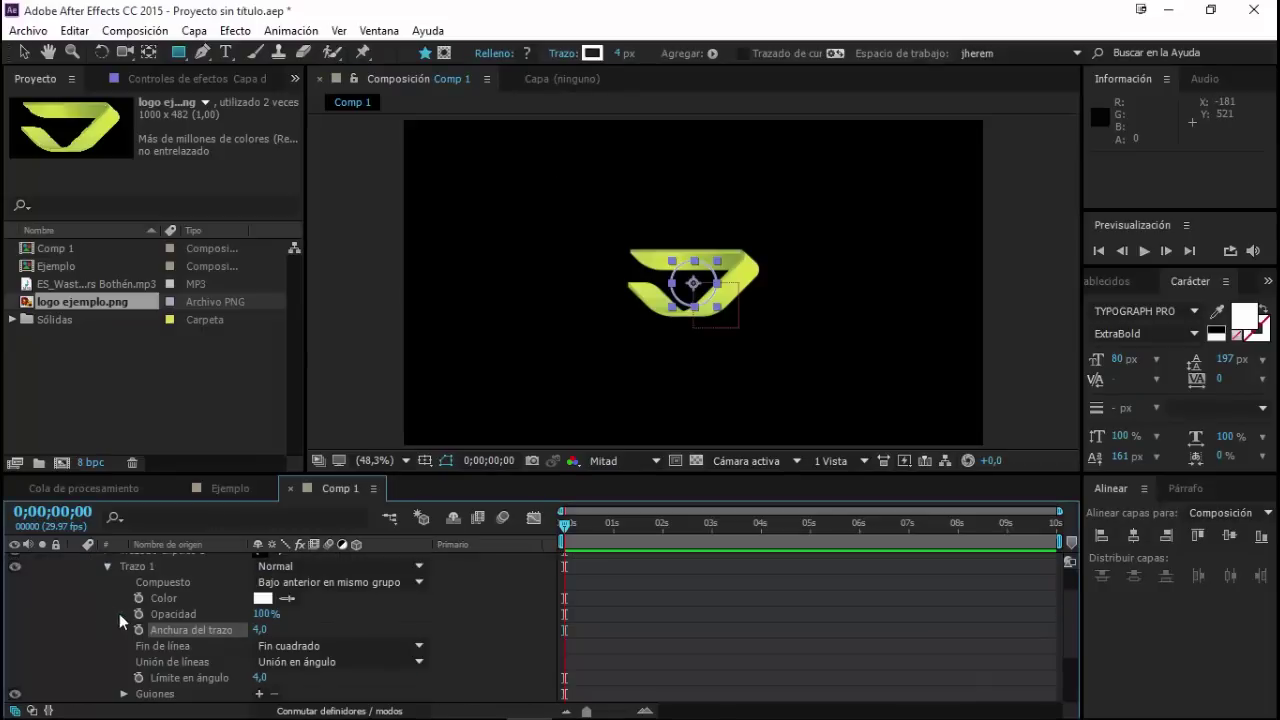
pyautogui.click(287, 598)
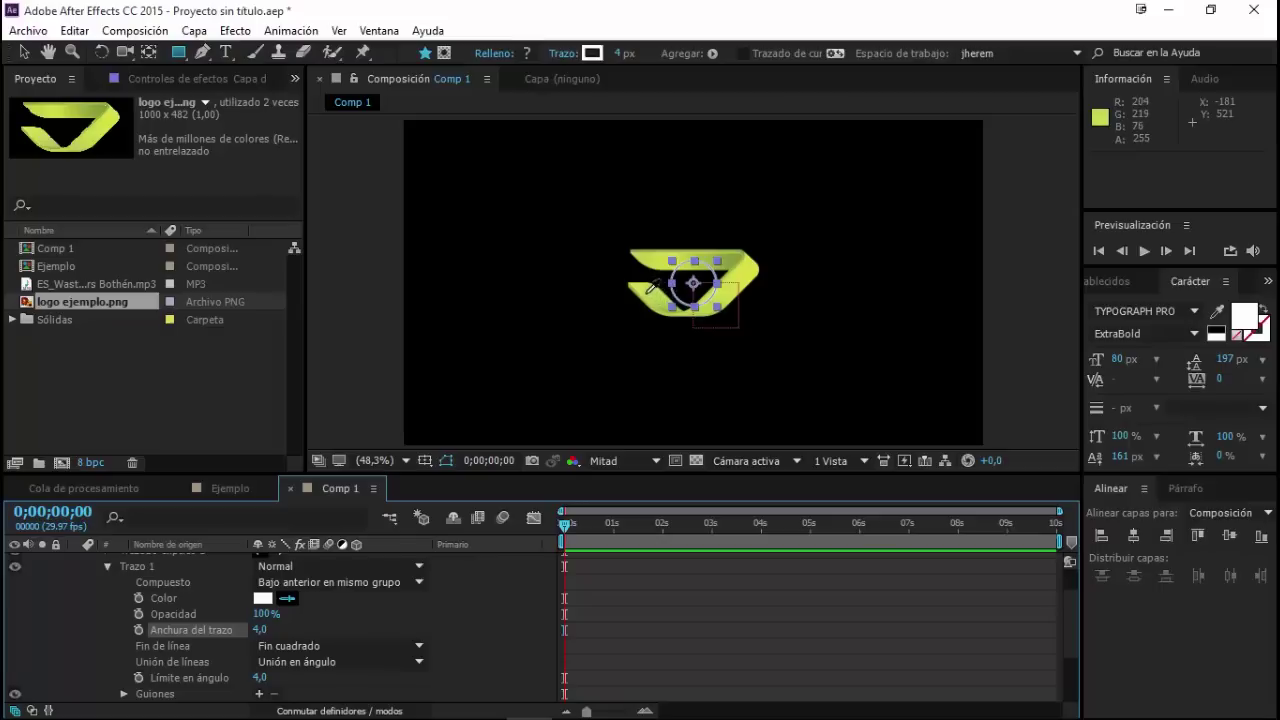
pyautogui.click(650, 293)
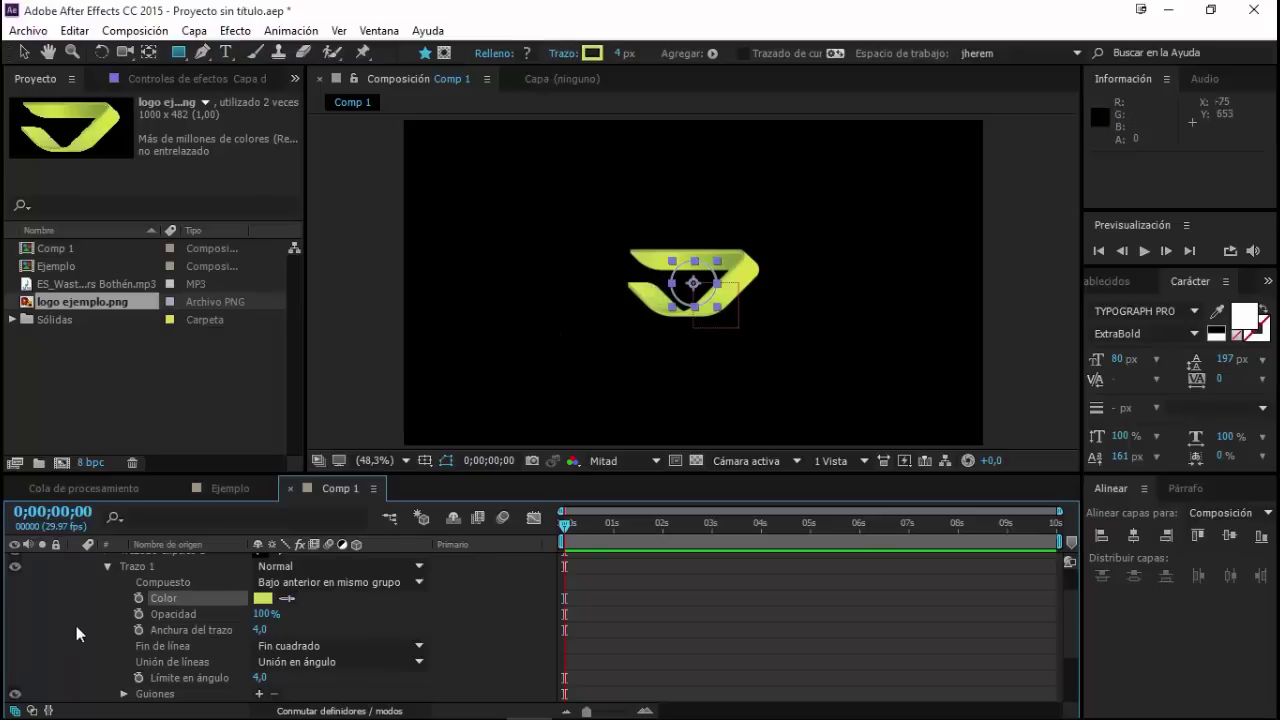
pyautogui.scroll(3, 137, 648)
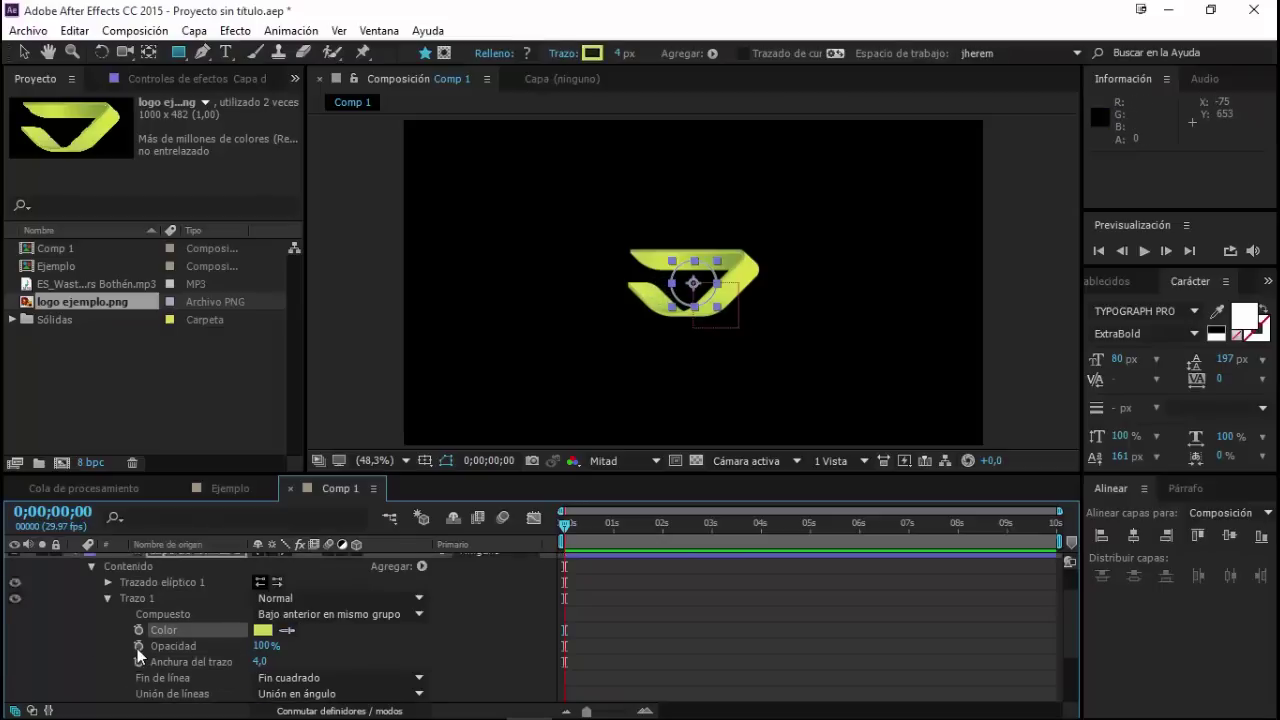
pyautogui.click(108, 607)
# Step: Enlarge the ellipse to 445 × 445 so it rings the logo, then select the shape layer
pyautogui.click(108, 592)
pyautogui.moveTo(277, 611); pyautogui.dragTo(616, 625)
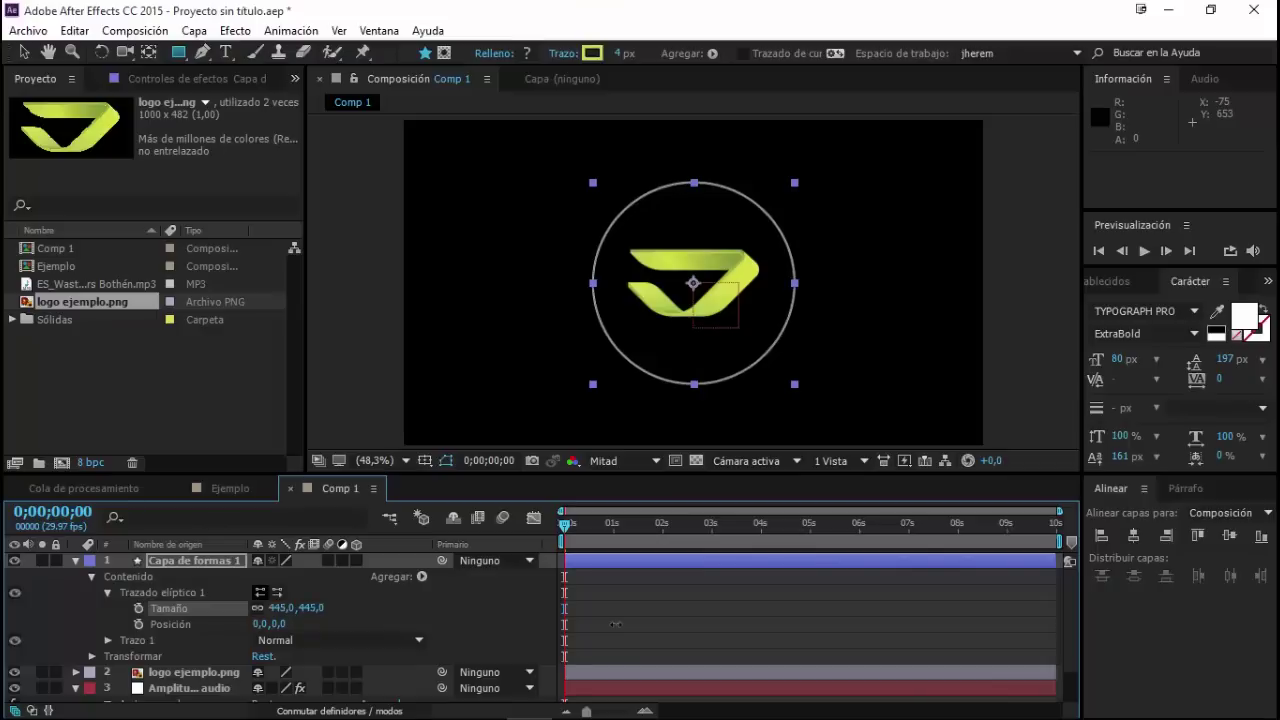
pyautogui.click(108, 593)
pyautogui.click(91, 580)
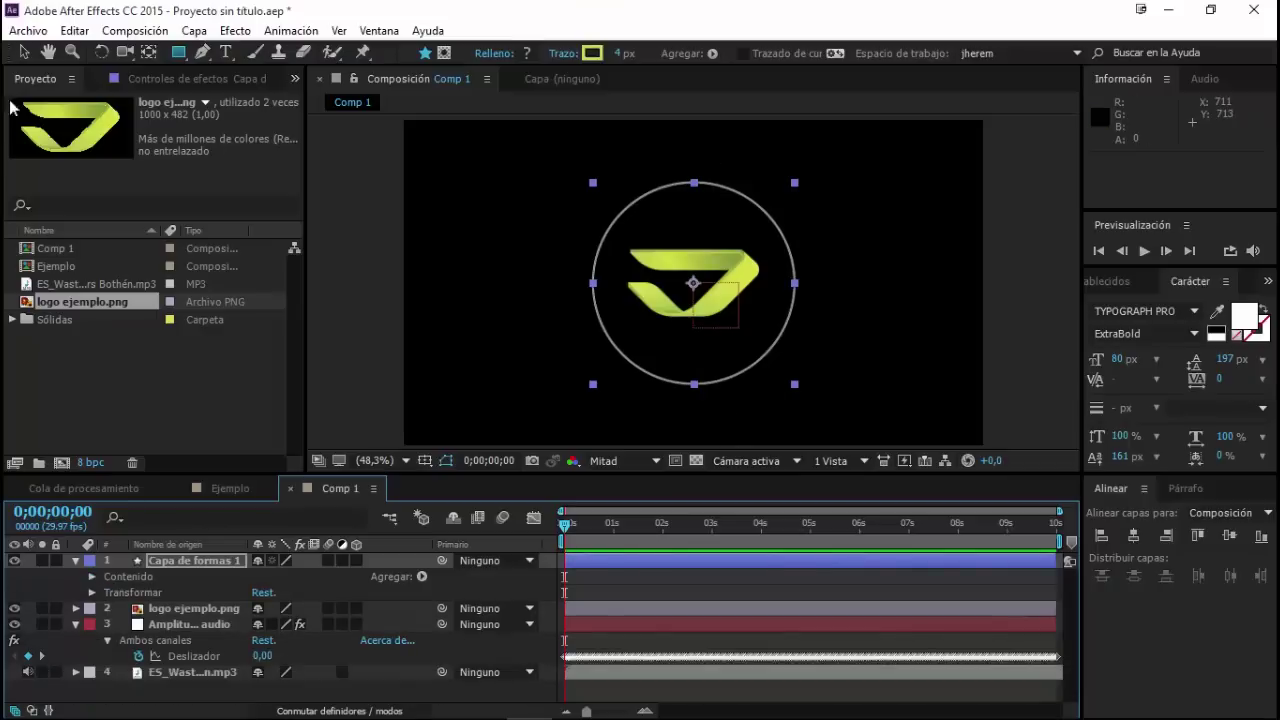
pyautogui.click(24, 52)
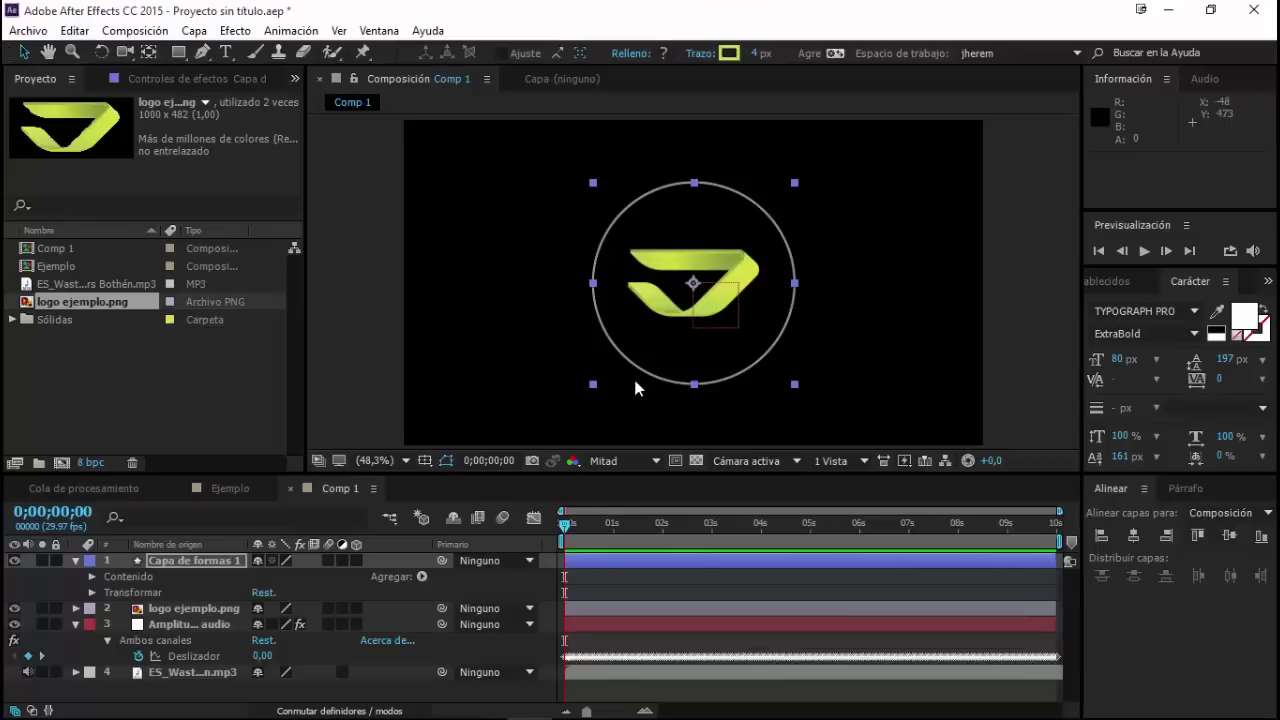
pyautogui.click(177, 559)
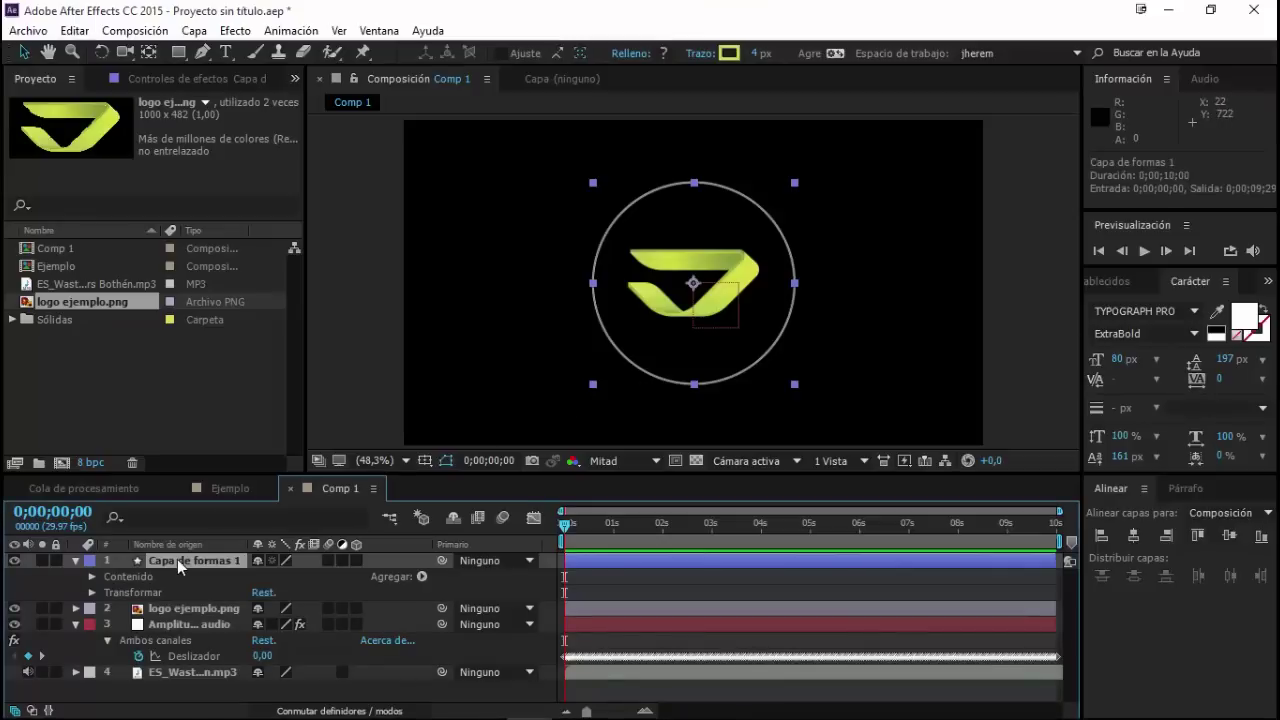
# Step: Rename Capa de formas 1 to 'Elipse' and show only its Escala at 100%
pyautogui.press('Return')
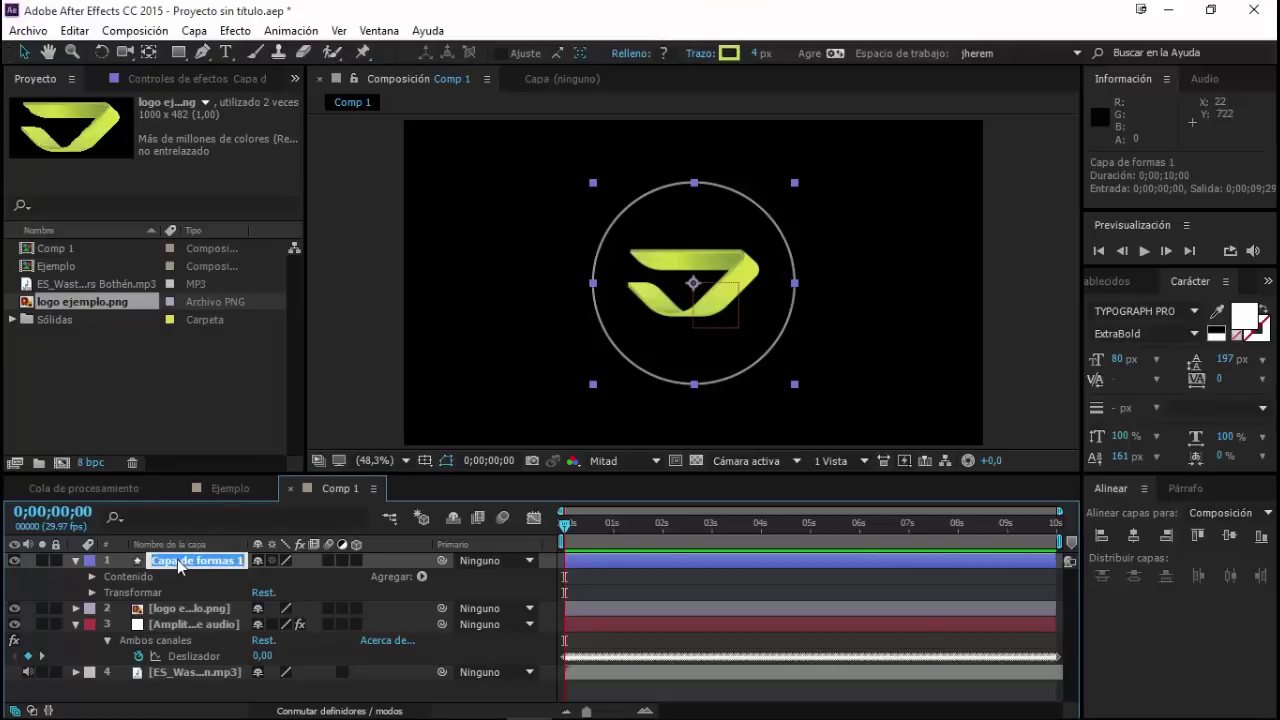
pyautogui.press('BackSpace')
pyautogui.write('Elips')
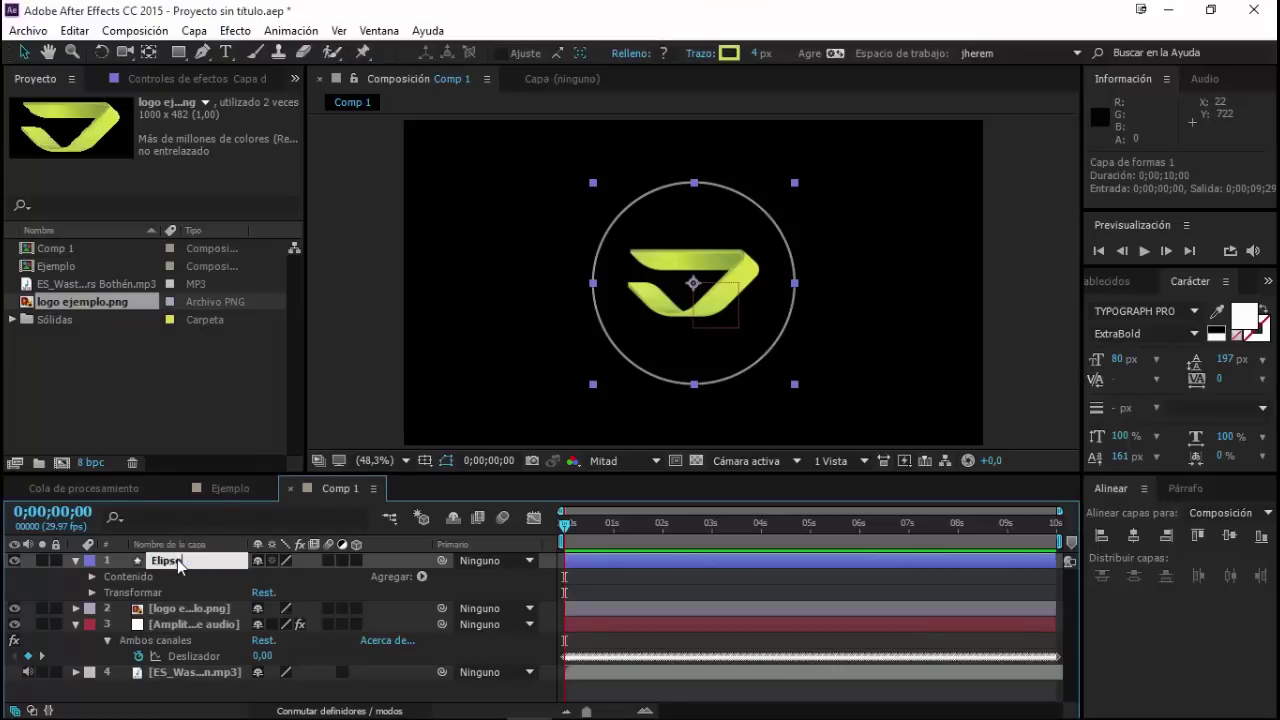
pyautogui.write('e')
pyautogui.press('Return')
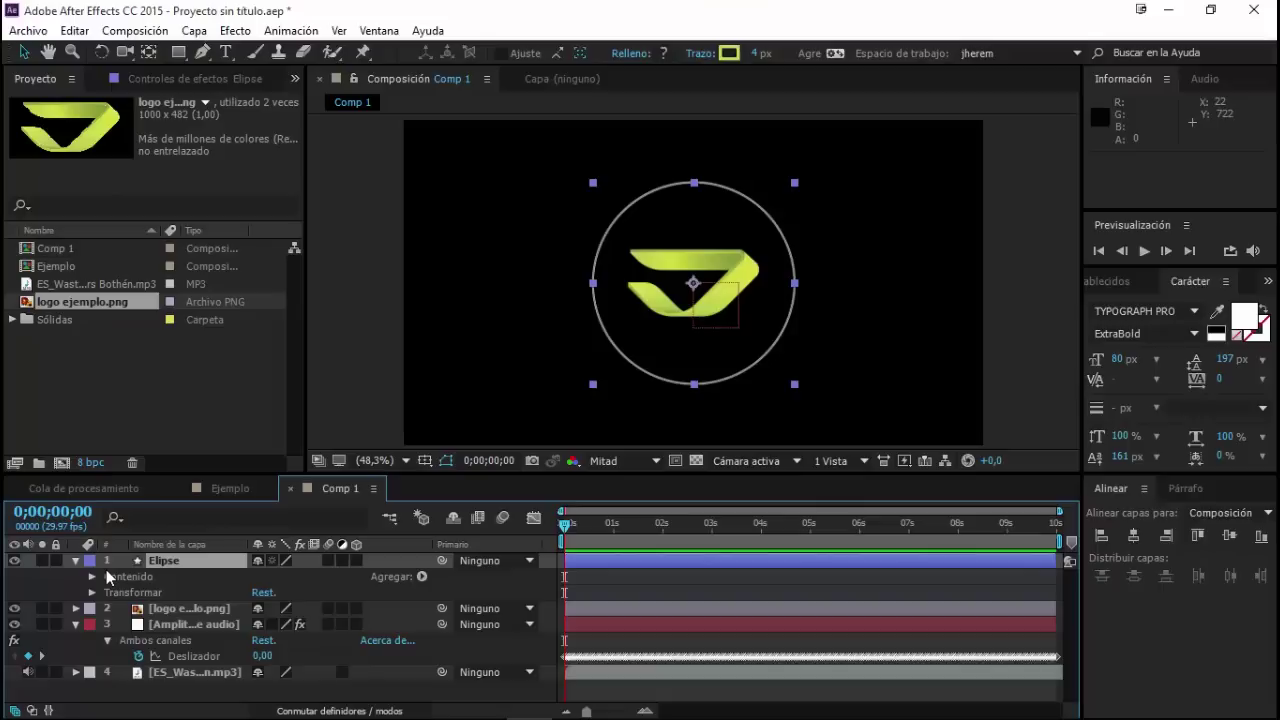
pyautogui.press('s')
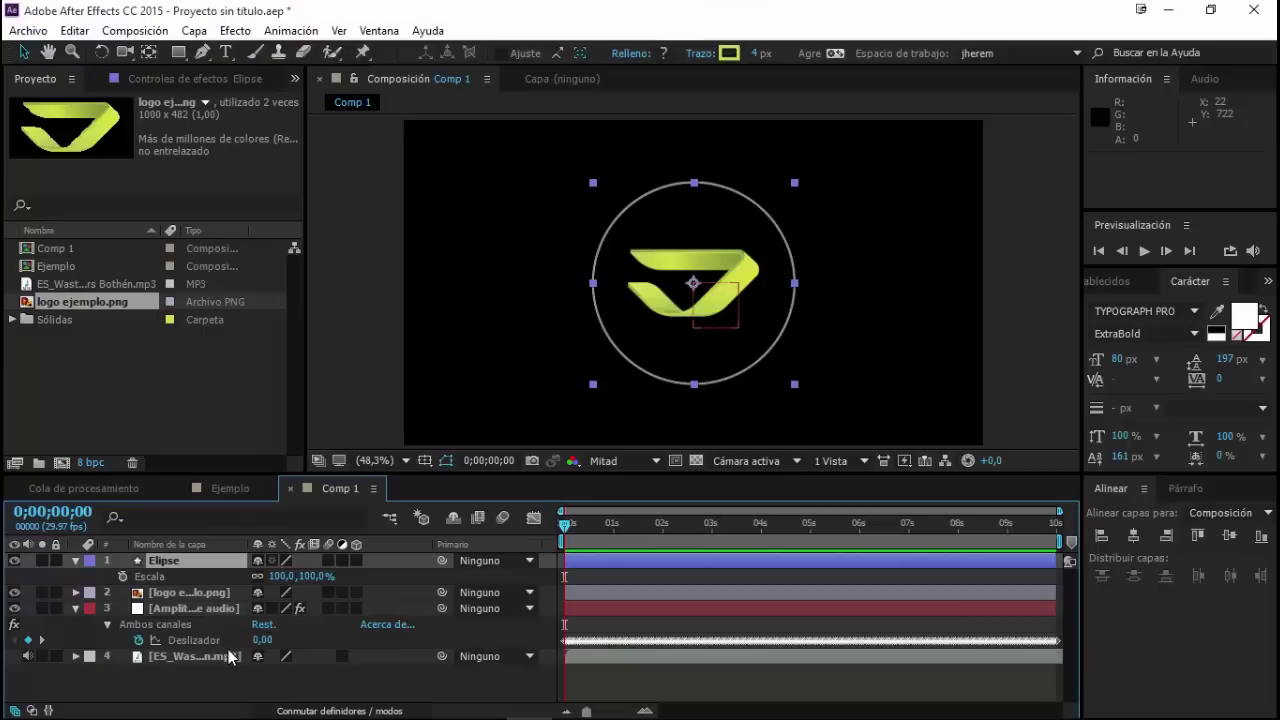
pyautogui.keyDown('alt'); pyautogui.click(122, 577); pyautogui.keyUp('alt')
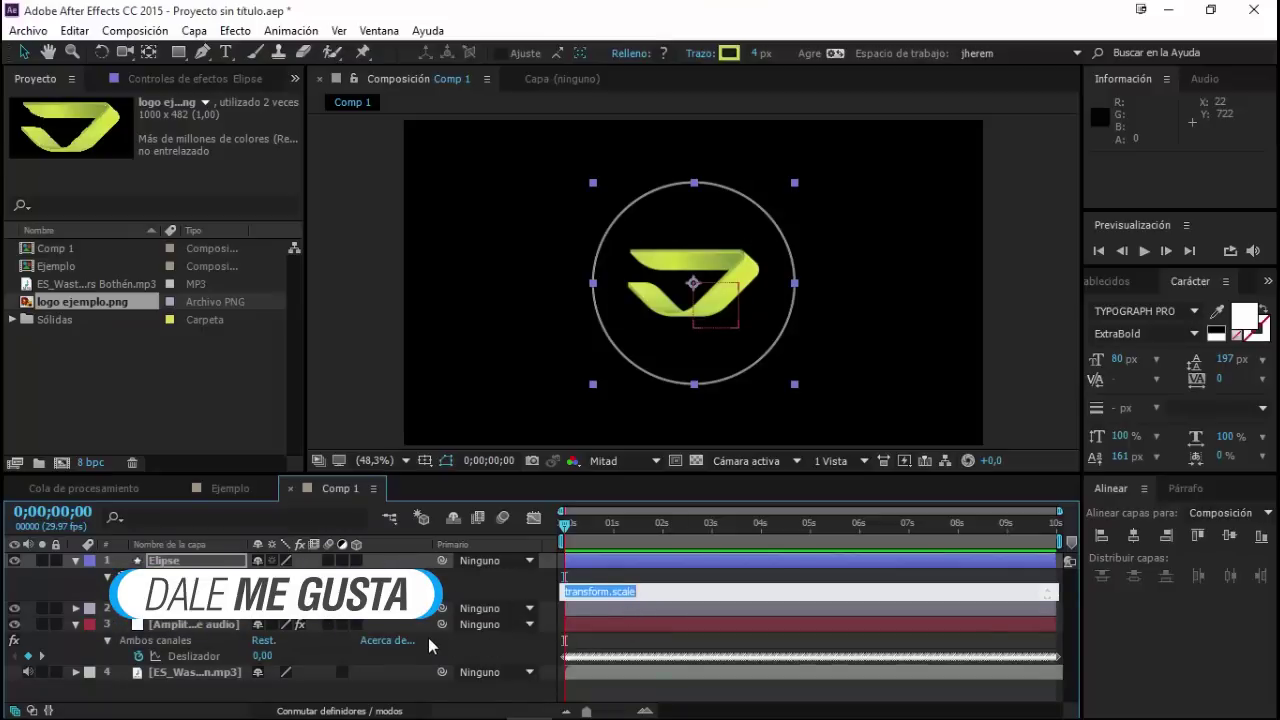
pyautogui.write('t=')
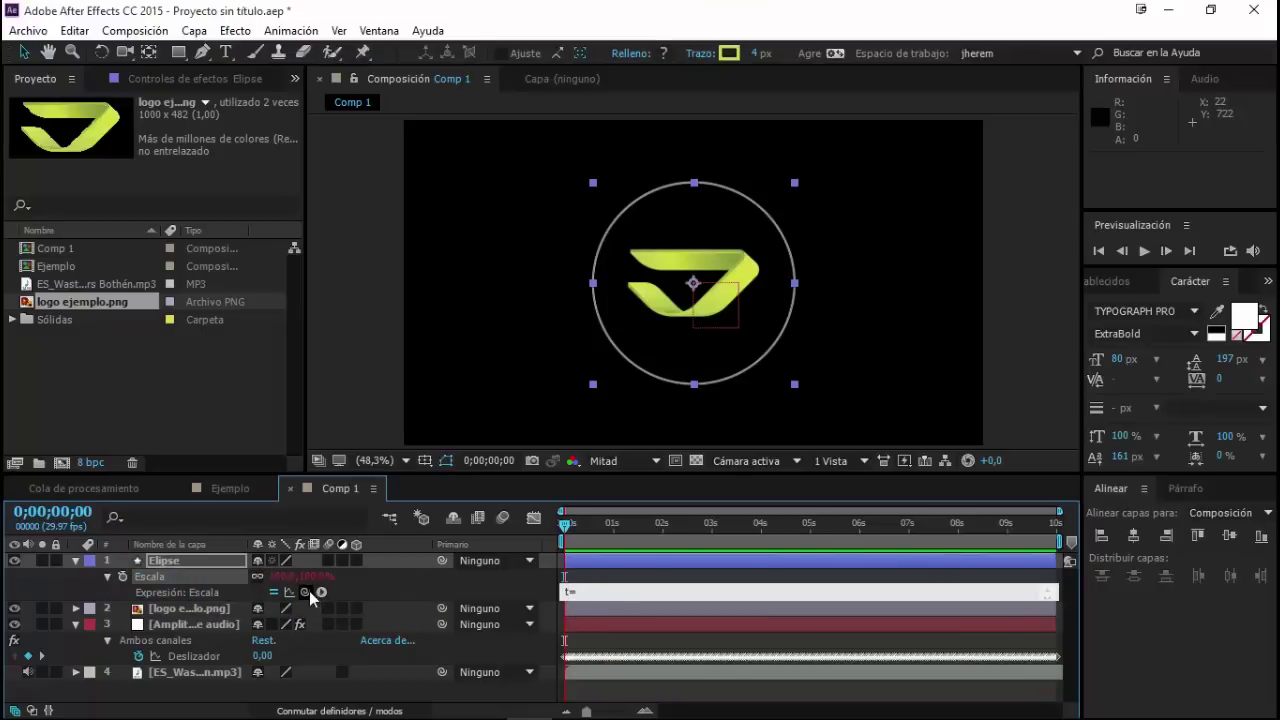
pyautogui.moveTo(306, 596)
pyautogui.mouseDown()
pyautogui.moveTo(228, 625)
pyautogui.moveTo(192, 662)
pyautogui.mouseUp()
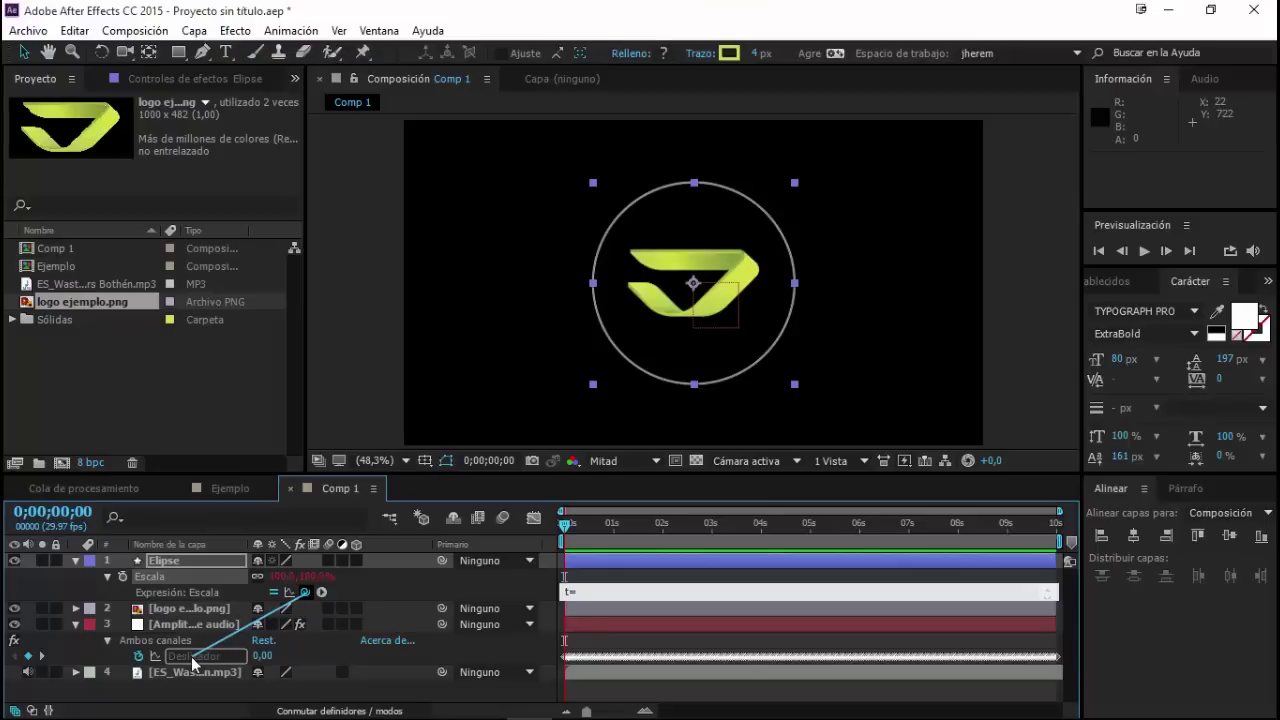
pyautogui.moveTo(193, 662); pyautogui.dragTo(198, 670)
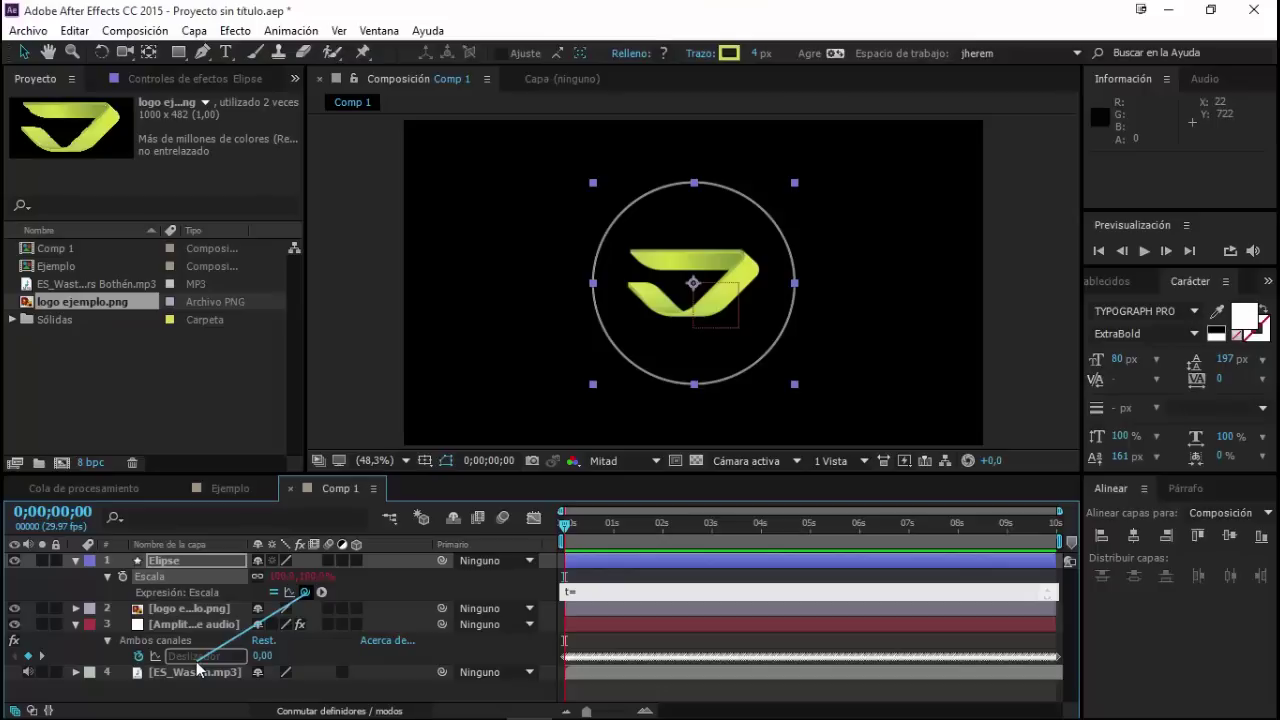
pyautogui.moveTo(198, 670); pyautogui.dragTo(195, 657)
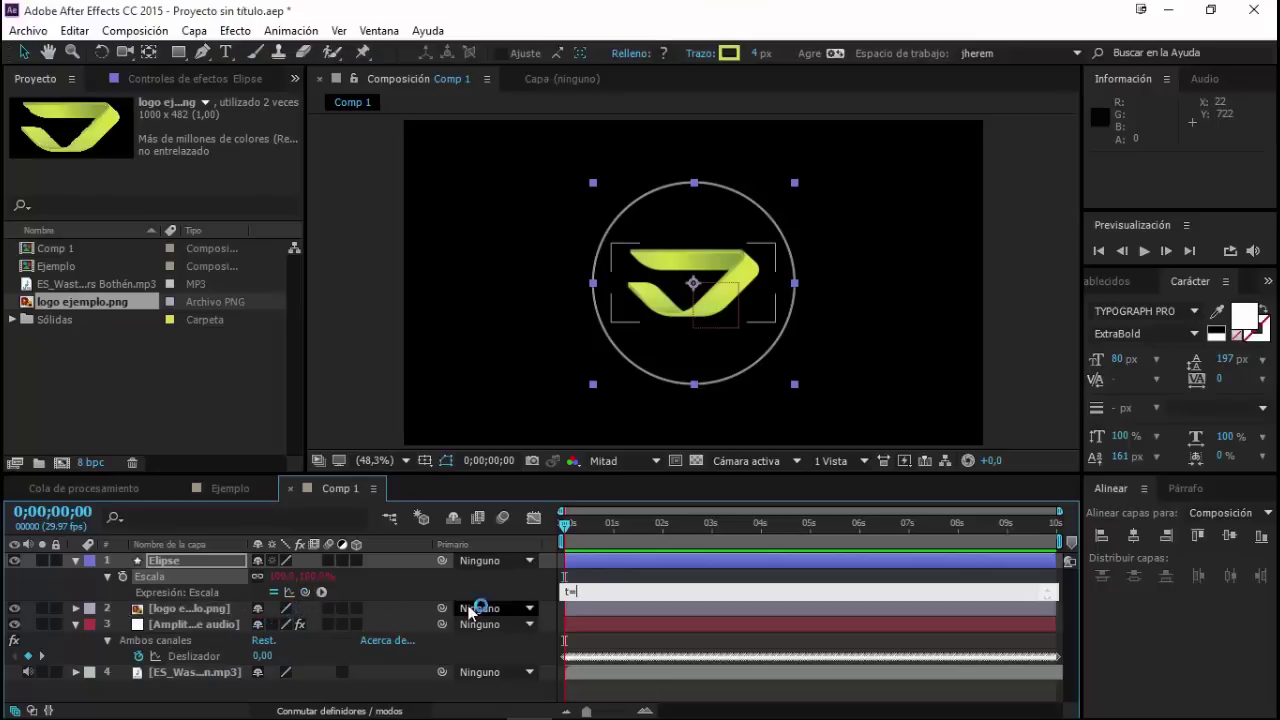
pyautogui.keyDown('alt'); pyautogui.click(123, 578); pyautogui.keyUp('alt')
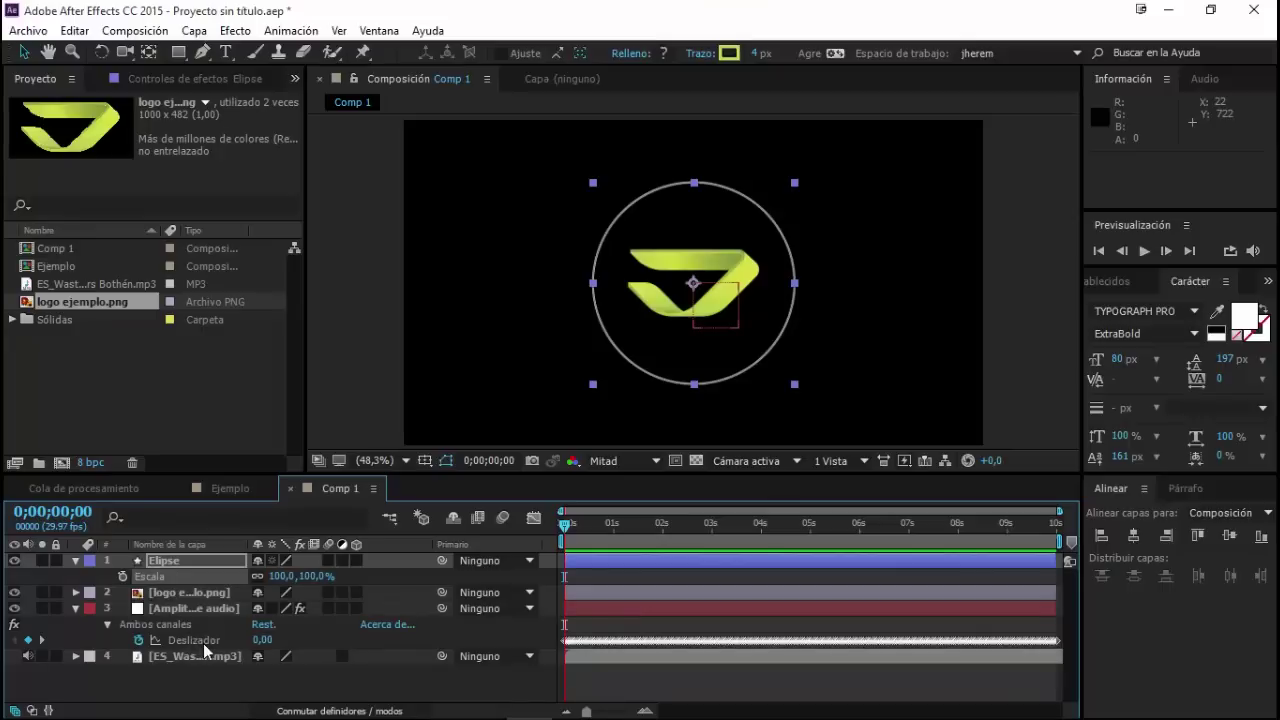
pyautogui.click(202, 643)
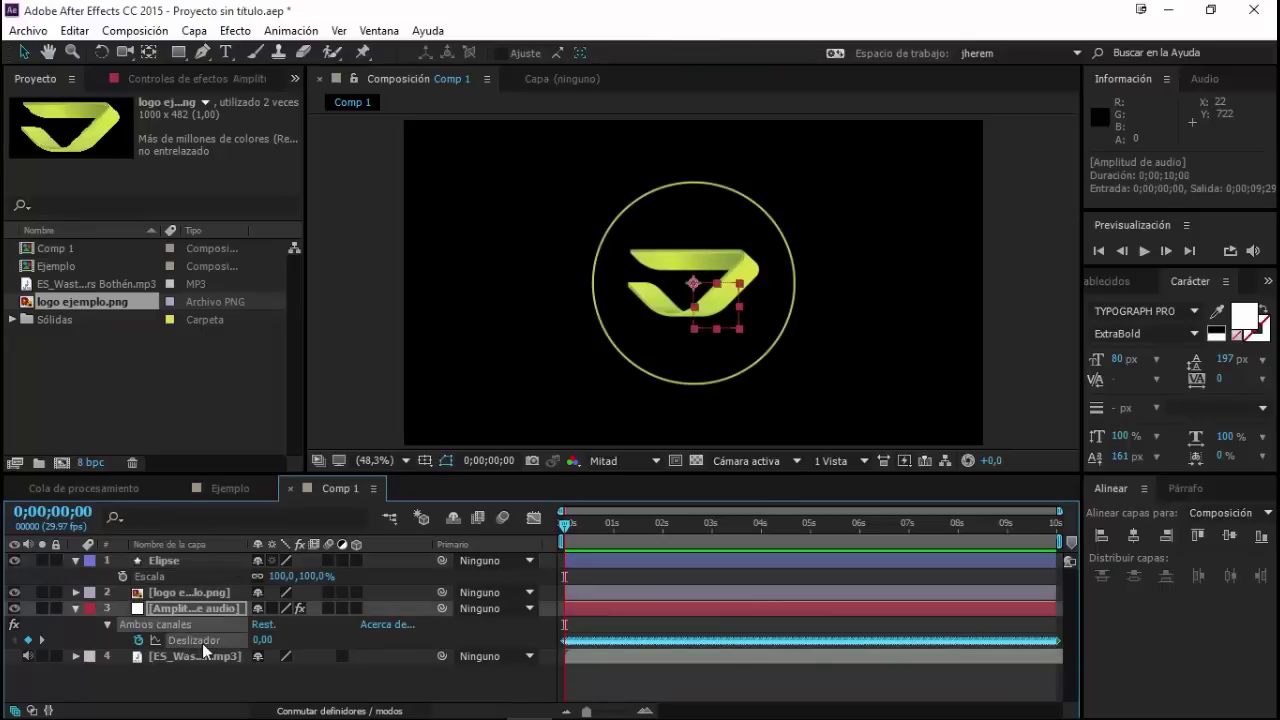
# Step: Inspect the audio amplitude in the Graph Editor, leaving the playhead at 0;00;01;28 (slider 4,77)
pyautogui.click(531, 520)
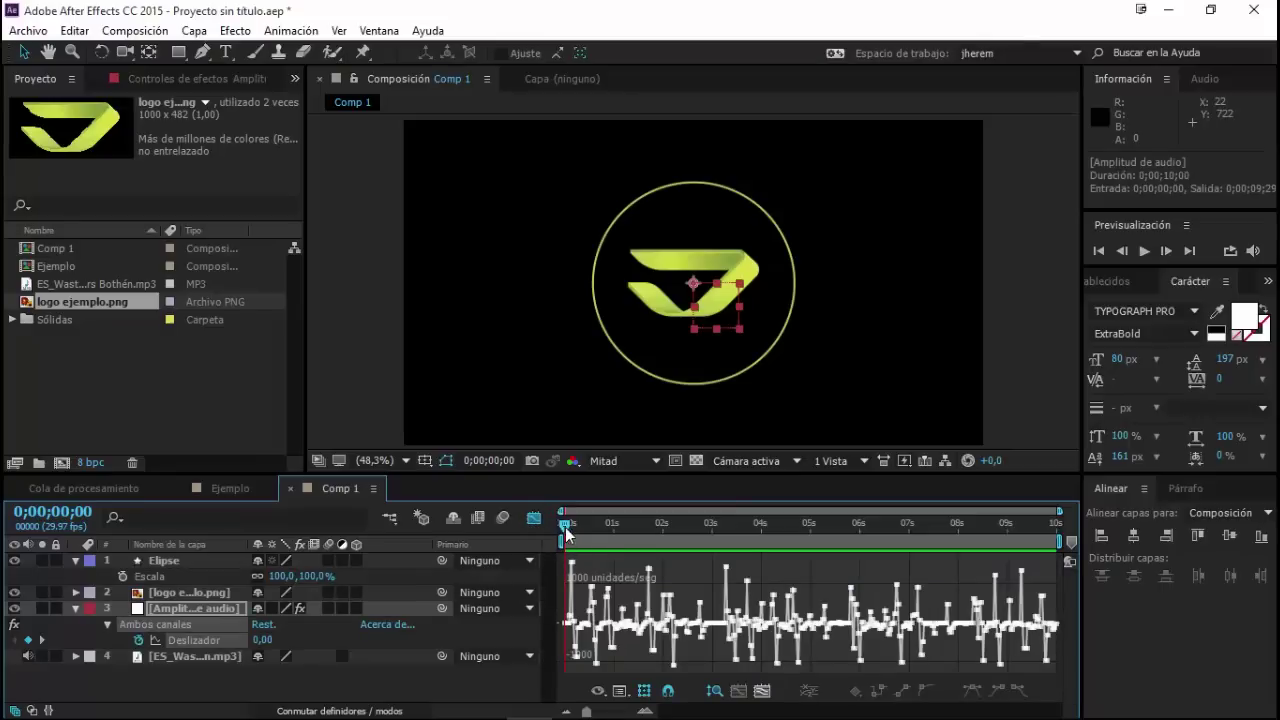
pyautogui.moveTo(566, 533)
pyautogui.mouseDown()
pyautogui.moveTo(668, 551)
pyautogui.moveTo(571, 555)
pyautogui.mouseUp()
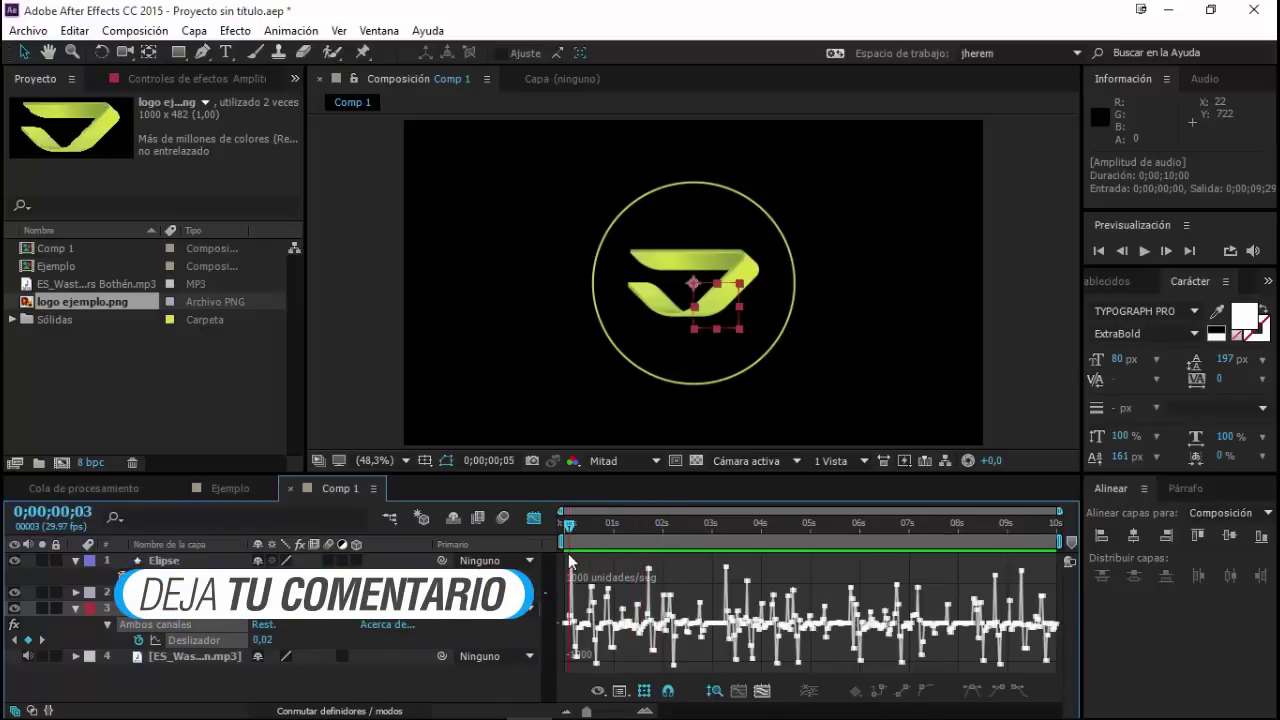
pyautogui.moveTo(571, 556)
pyautogui.mouseDown()
pyautogui.moveTo(796, 592)
pyautogui.moveTo(601, 604)
pyautogui.moveTo(571, 566)
pyautogui.mouseUp()
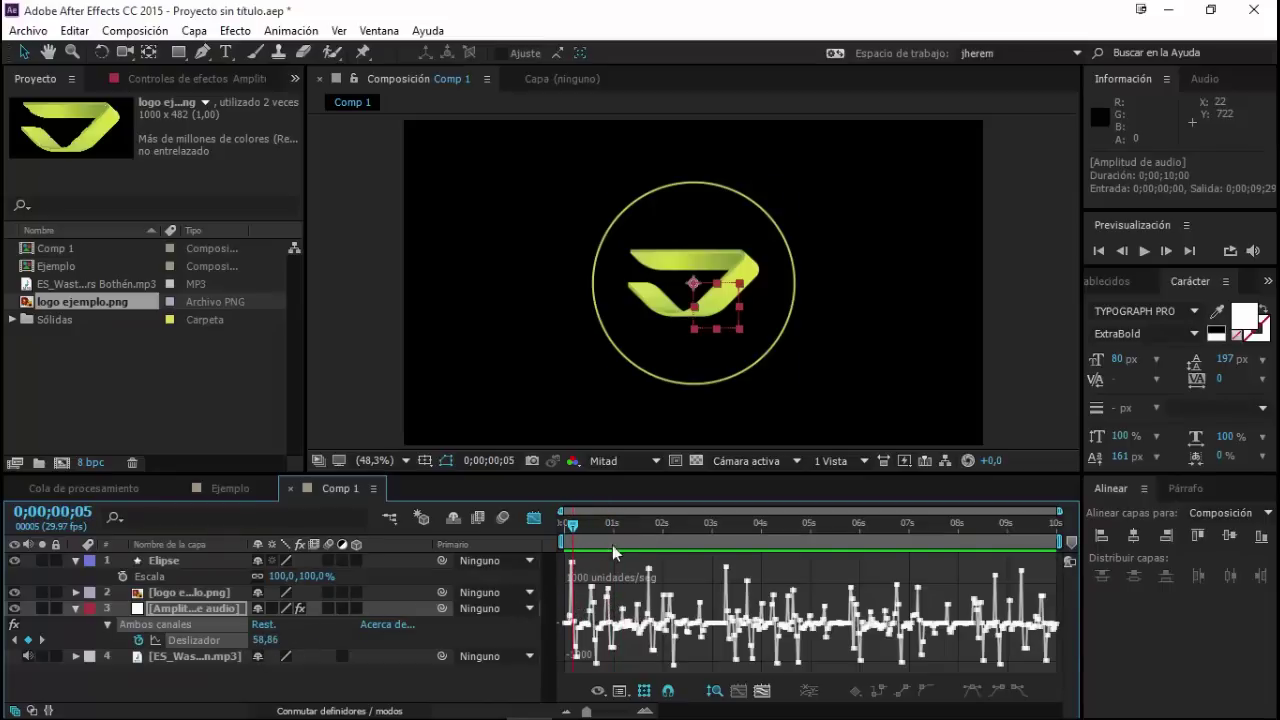
pyautogui.moveTo(650, 532); pyautogui.dragTo(651, 535)
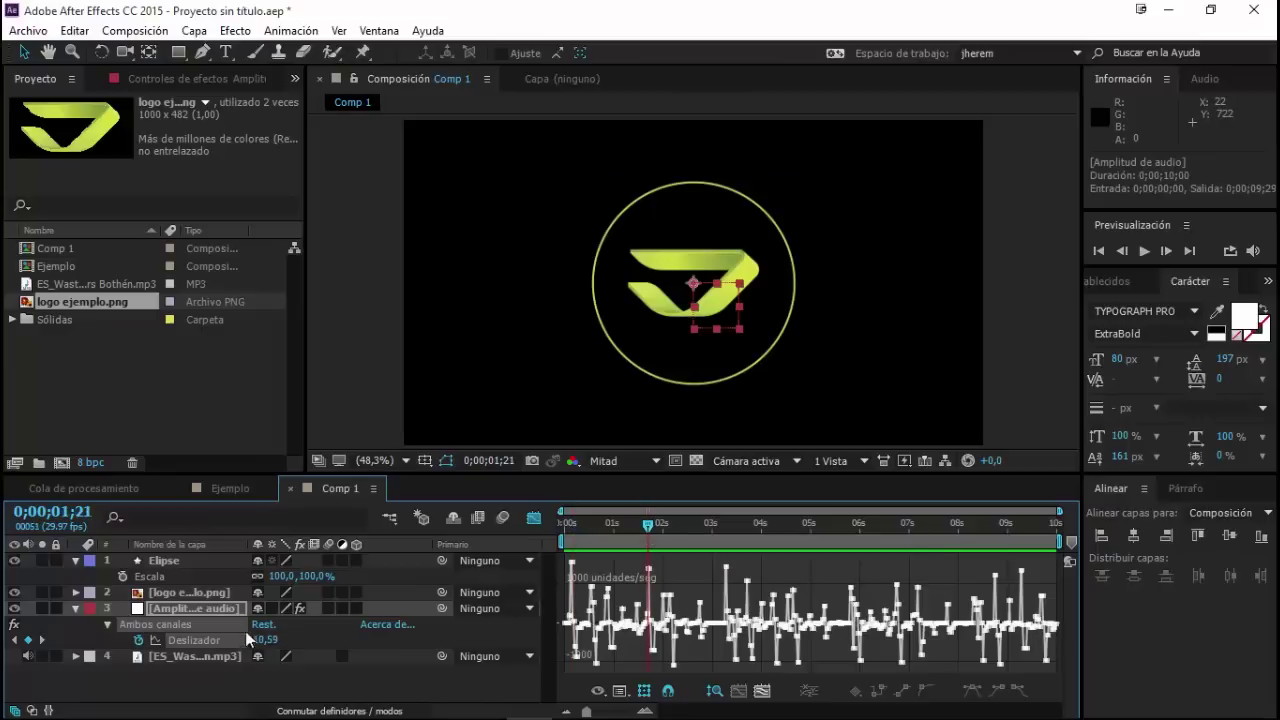
pyautogui.moveTo(731, 527)
pyautogui.mouseDown()
pyautogui.moveTo(1033, 578)
pyautogui.moveTo(660, 598)
pyautogui.mouseUp()
pyautogui.click(534, 520)
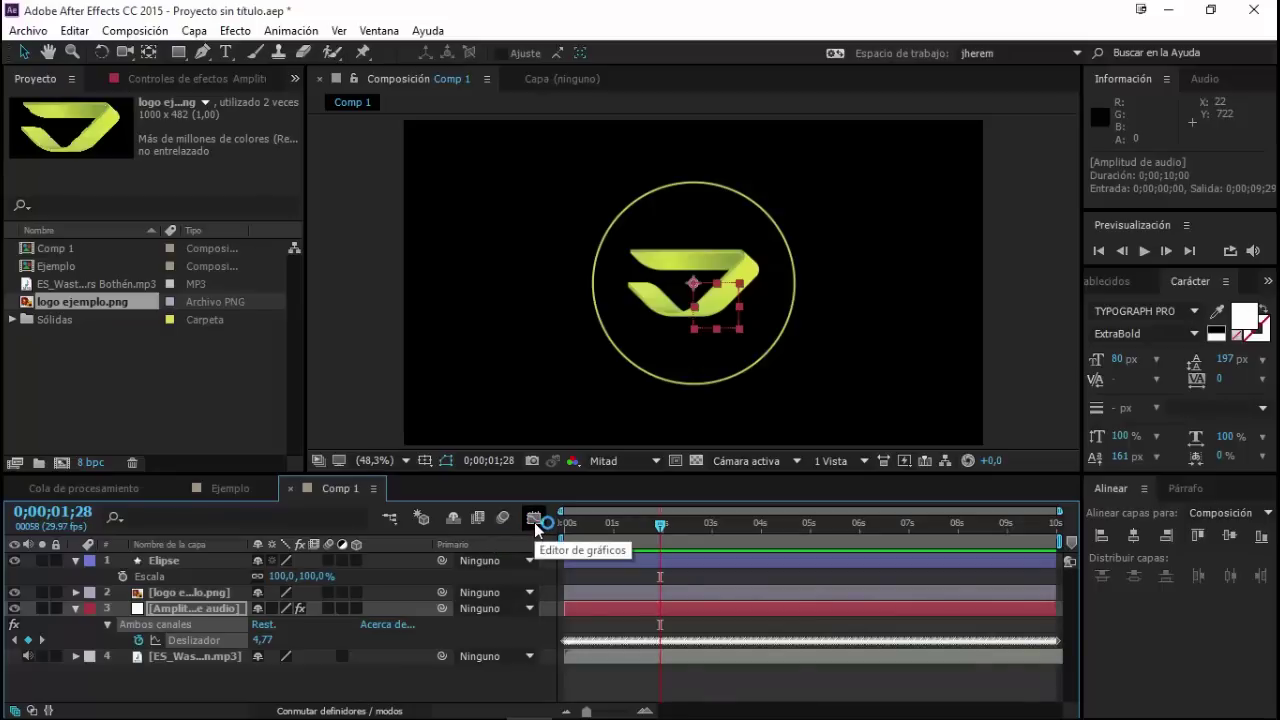
# Step: Give Elipse's Escala an expression setting t to the Ambos canales Deslizador, then add a new line
pyautogui.keyDown('alt'); pyautogui.click(122, 577); pyautogui.keyUp('alt')
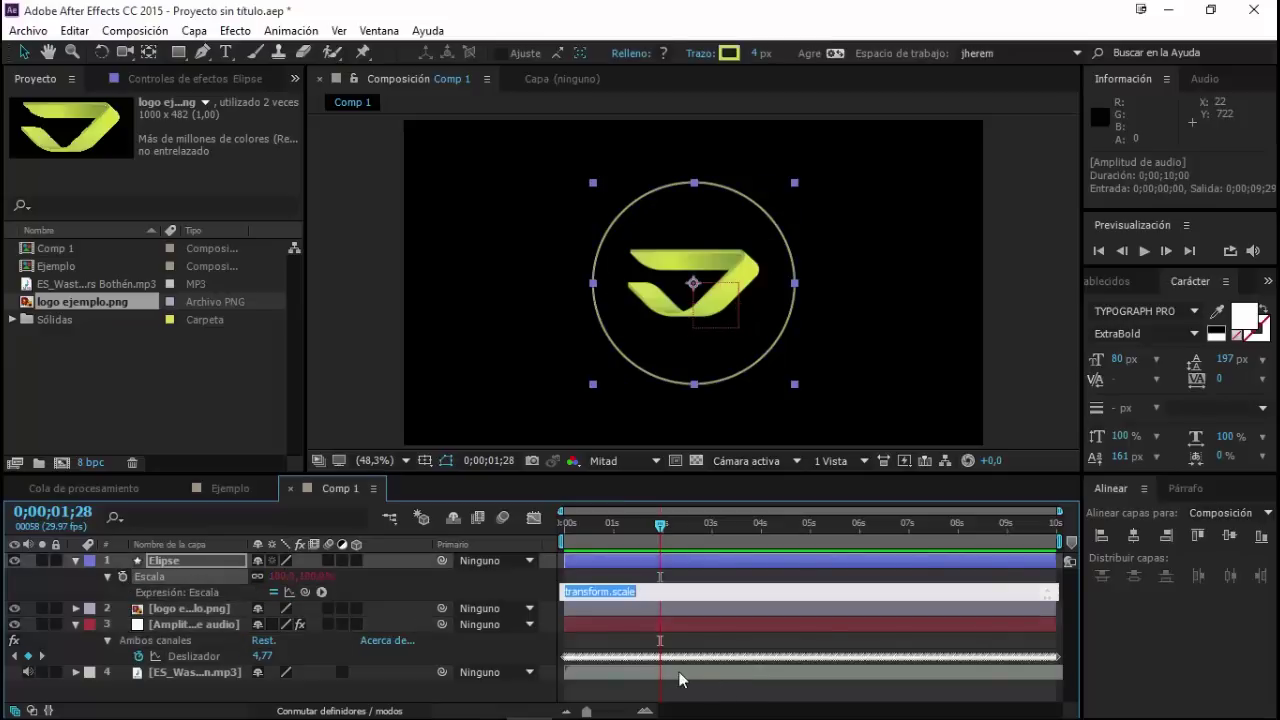
pyautogui.write('t=')
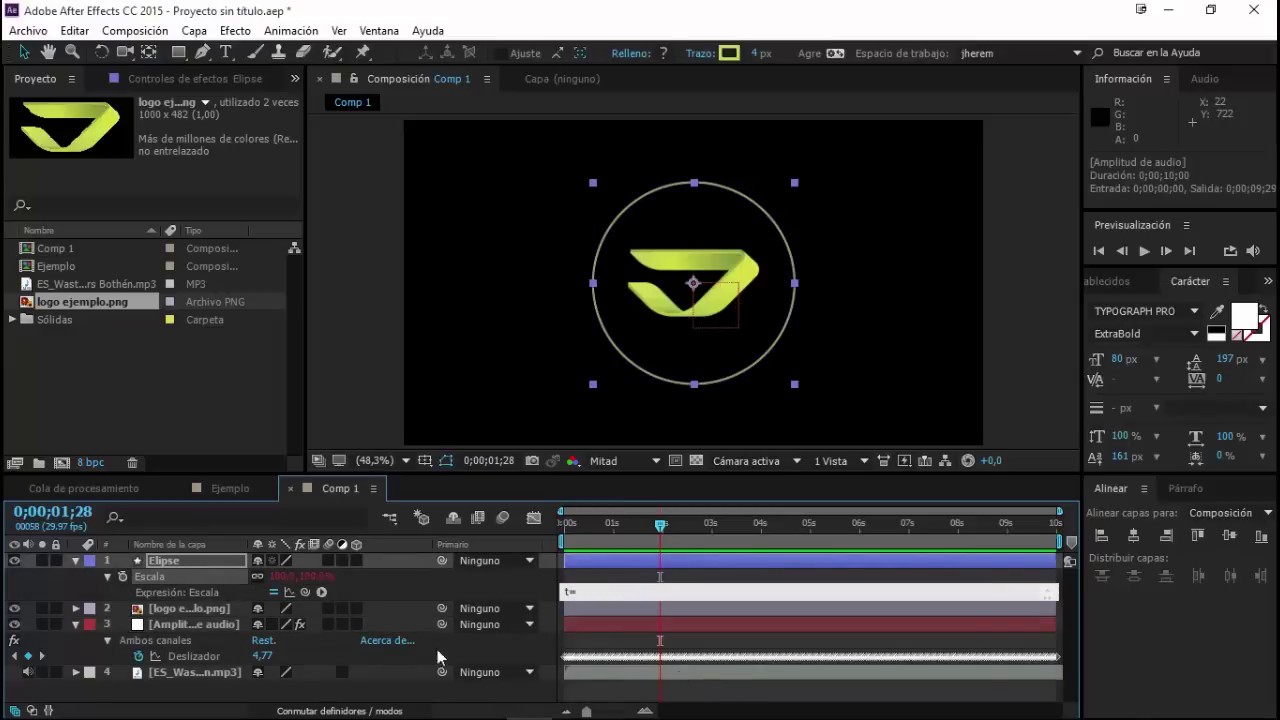
pyautogui.moveTo(306, 594)
pyautogui.mouseDown()
pyautogui.moveTo(240, 625)
pyautogui.moveTo(195, 667)
pyautogui.mouseUp()
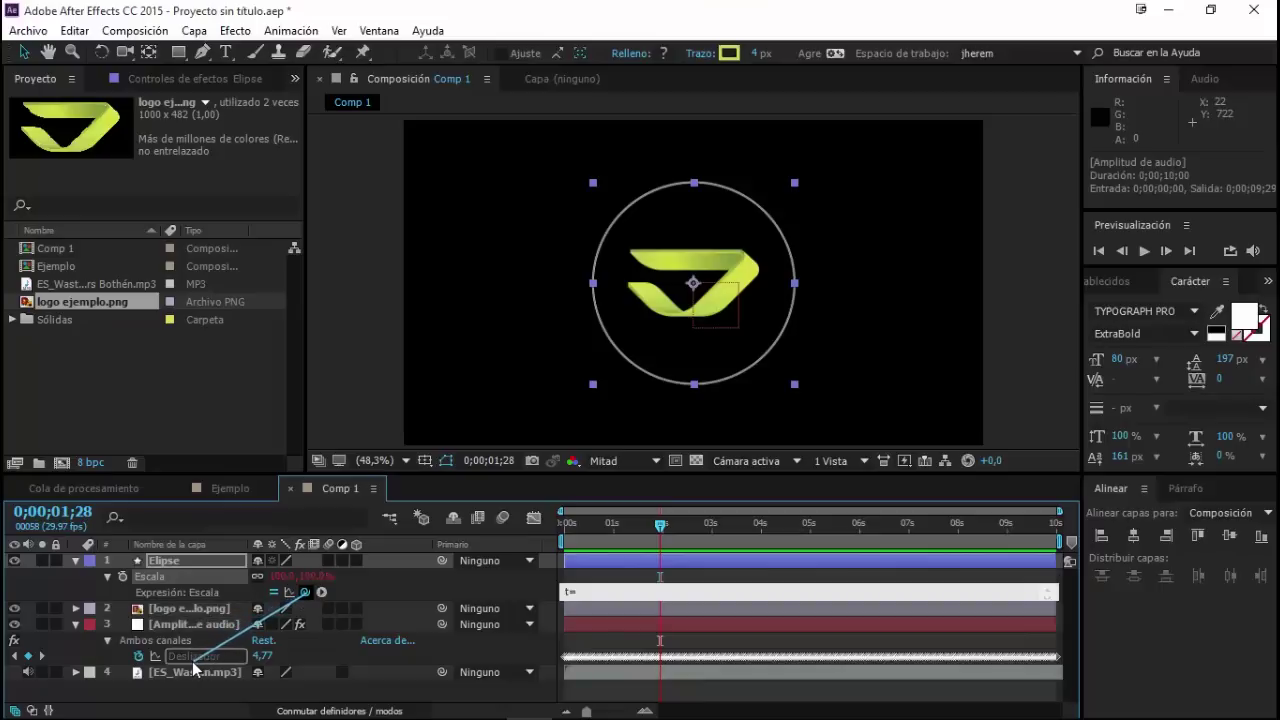
pyautogui.moveTo(195, 667); pyautogui.dragTo(199, 668)
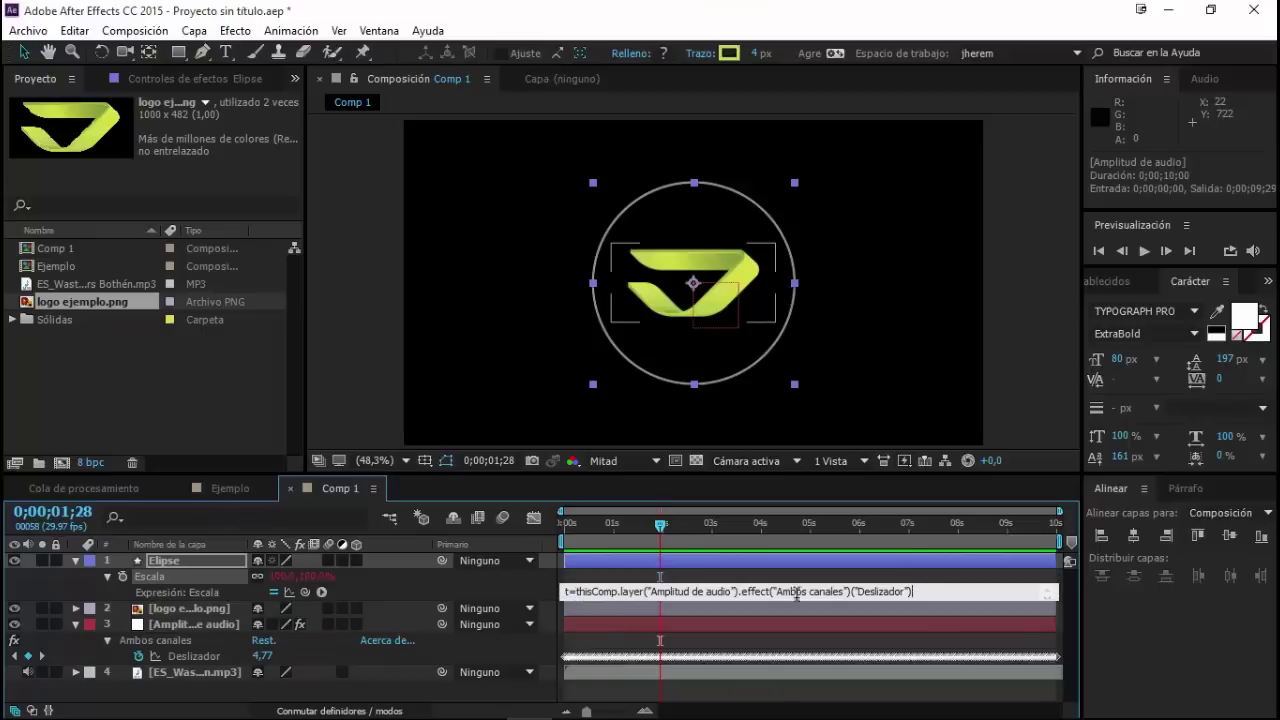
pyautogui.click(908, 592)
pyautogui.write(';')
pyautogui.press('Return')
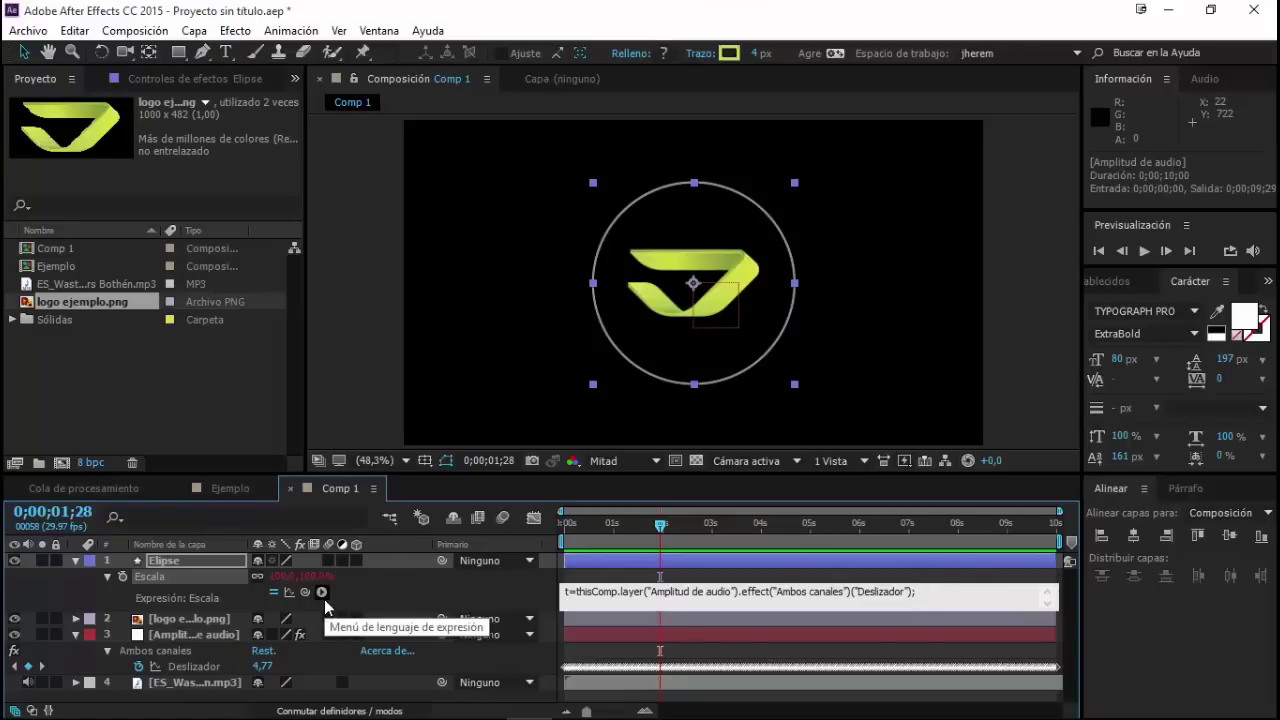
pyautogui.press('Return')
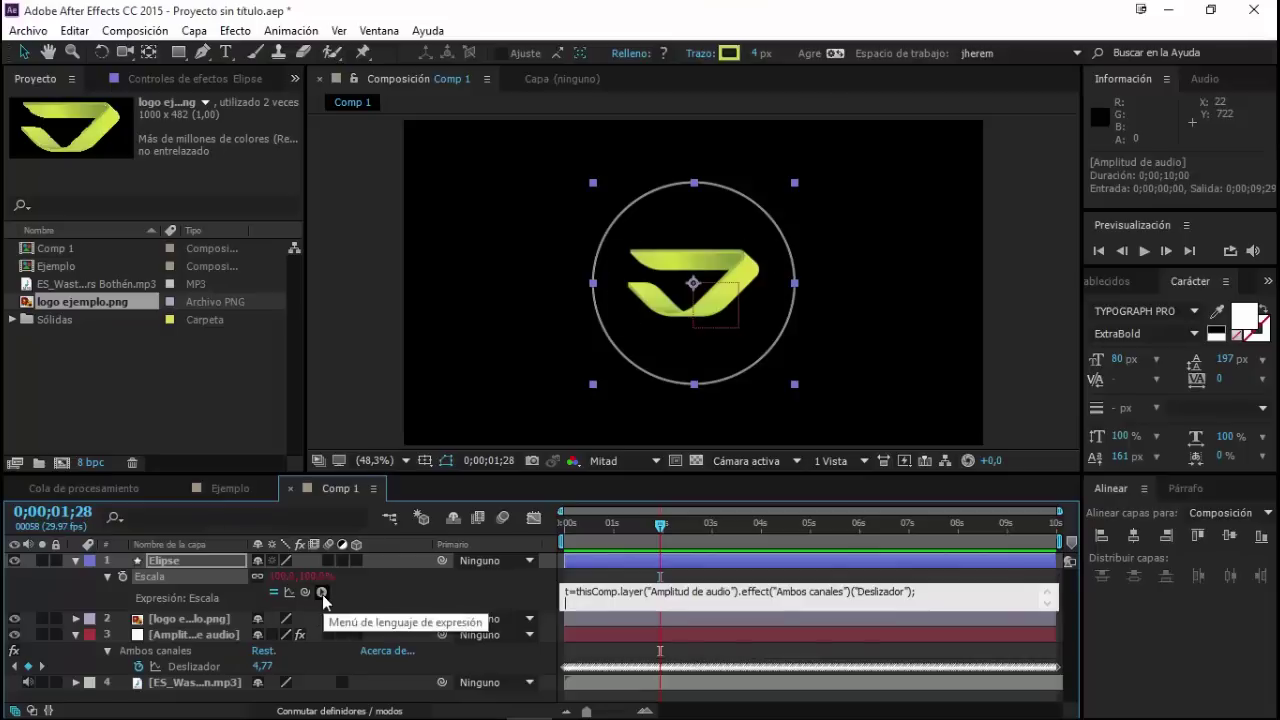
# Step: Insert linear(t, tMin, tMax, value1, value2) from the Interpolation menu and place the cursor before tMin
pyautogui.click(322, 592)
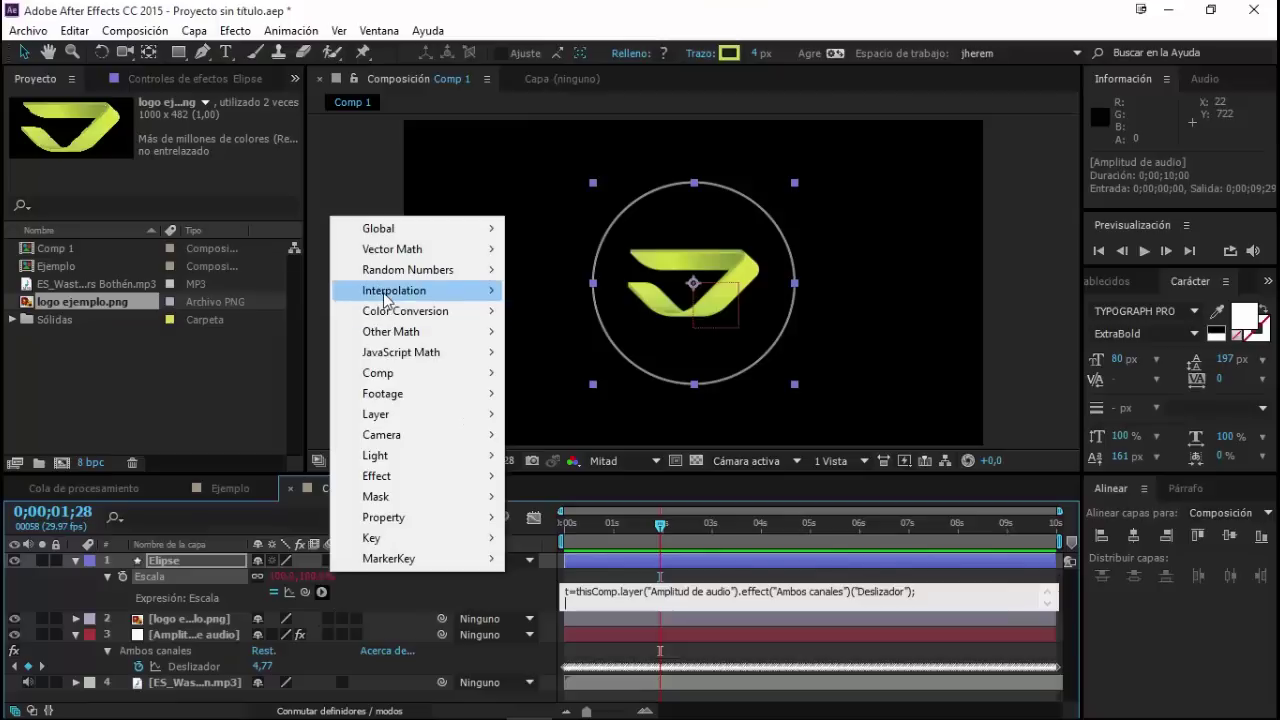
pyautogui.moveTo(386, 300)
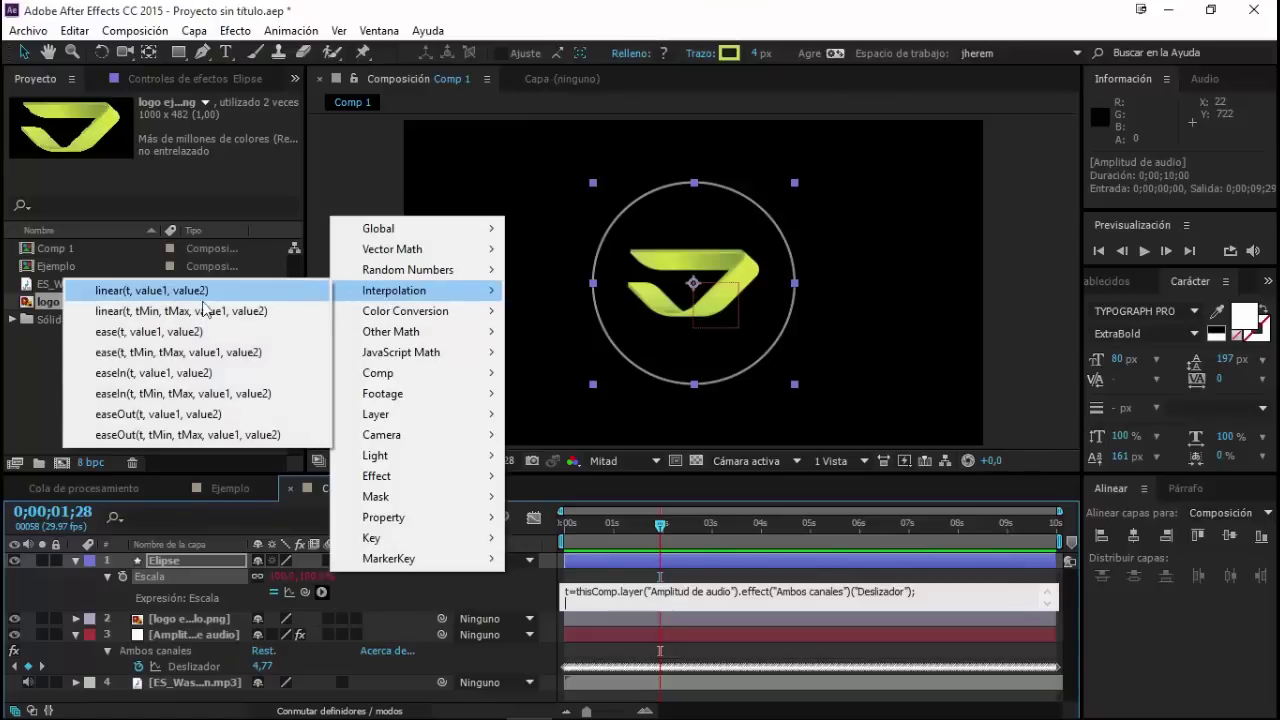
pyautogui.click(153, 314)
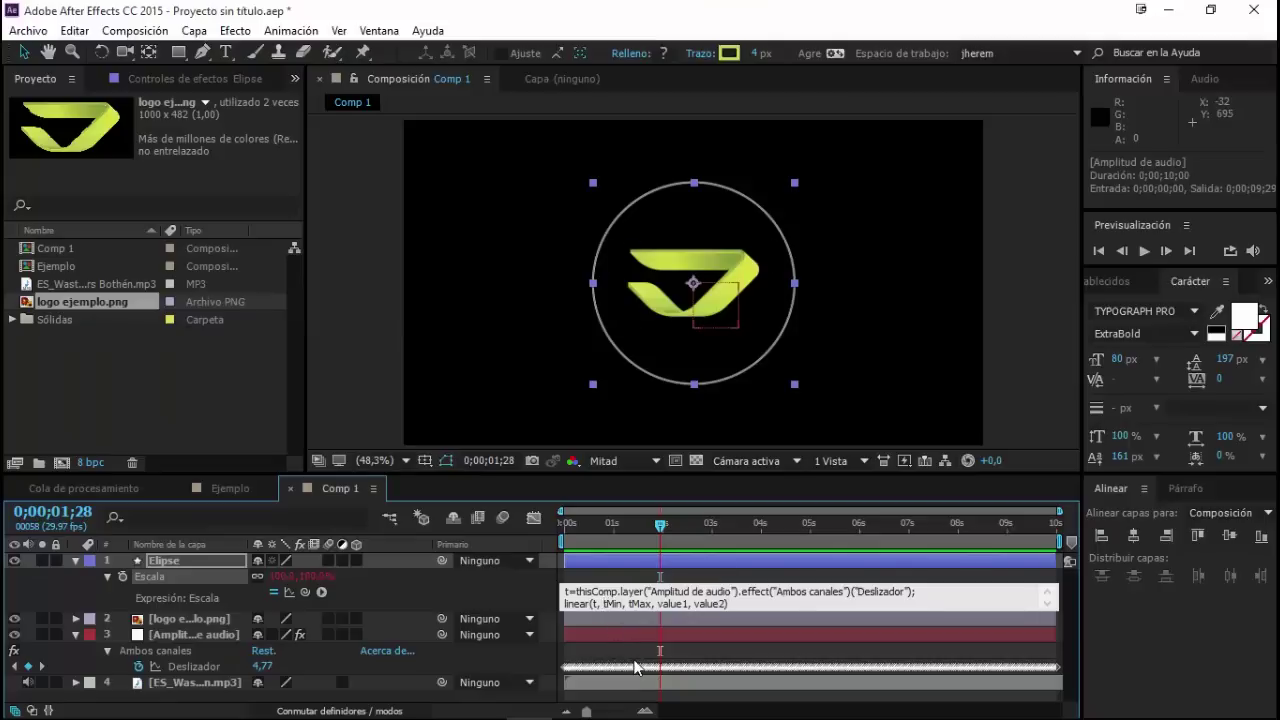
pyautogui.moveTo(635, 667)
pyautogui.click(620, 610)
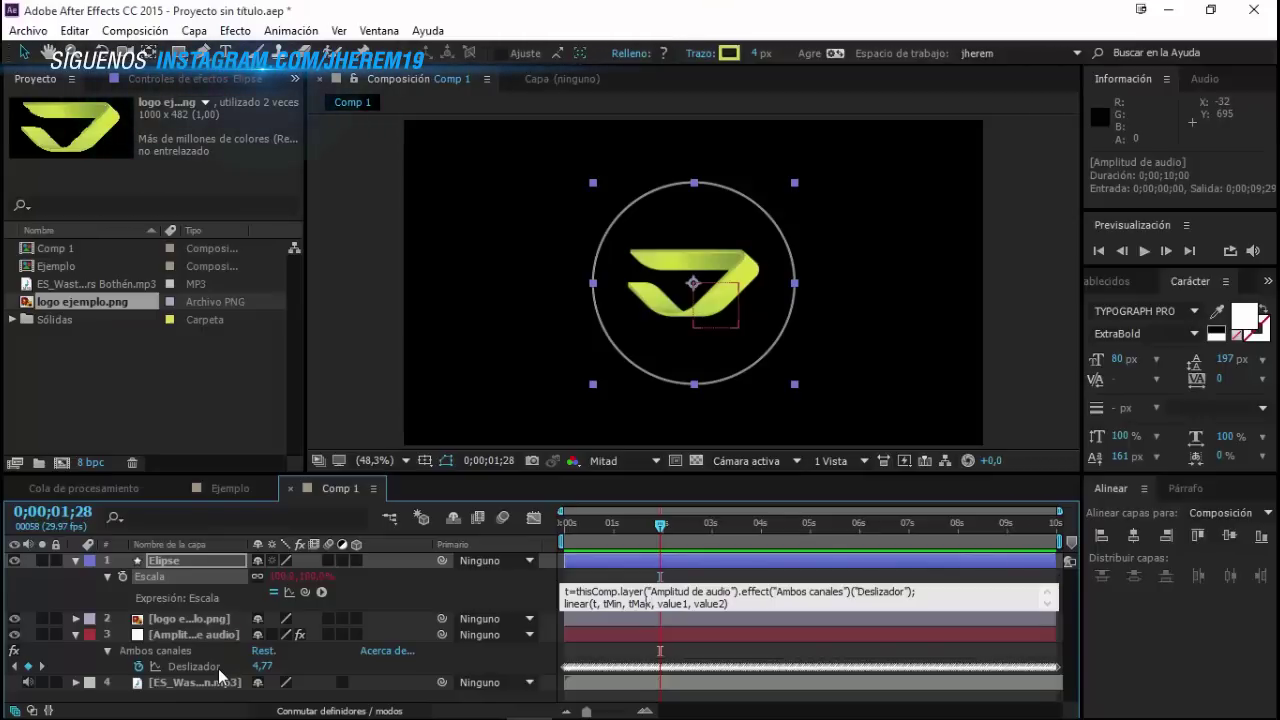
pyautogui.press('Left')
pyautogui.press('Left')
pyautogui.press('Left')
# Step: Replace the linear() placeholders with 0, 60, 100 and 150 and commit the expression
pyautogui.press('Delete')
pyautogui.press('Delete')
pyautogui.press('Delete')
pyautogui.press('Delete')
pyautogui.press('Delete')
pyautogui.write('0,')
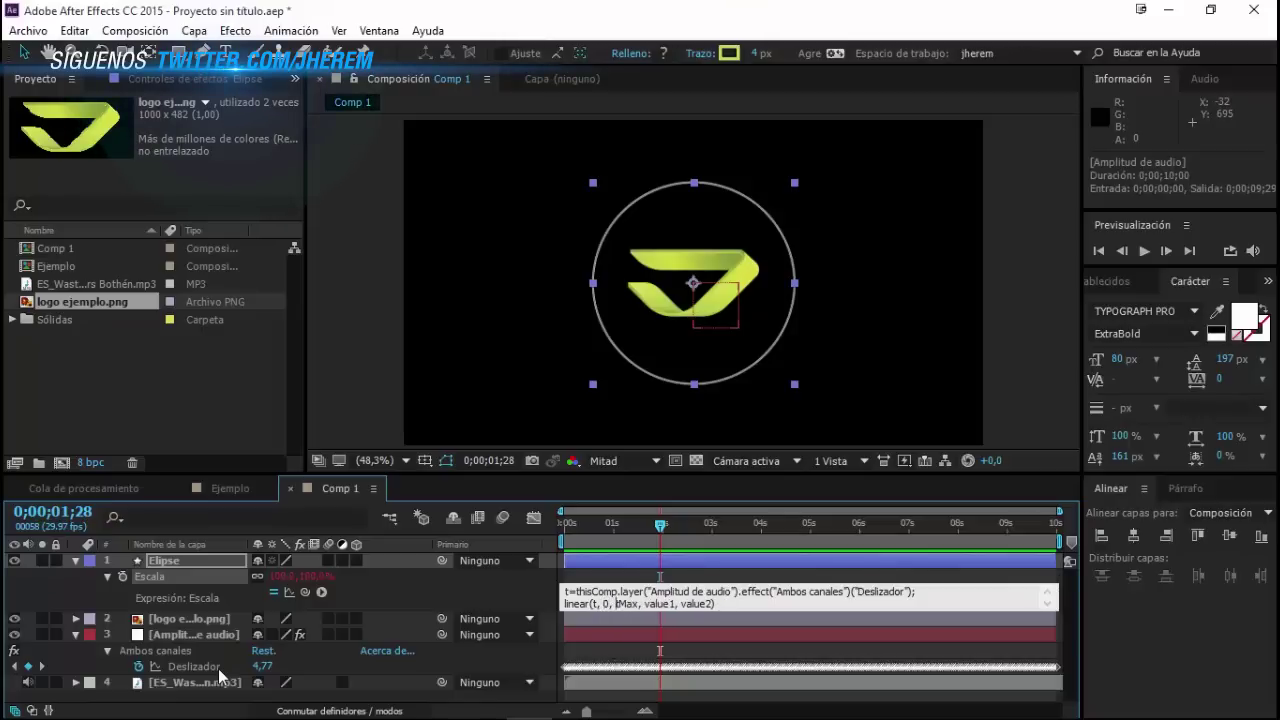
pyautogui.press('Delete')
pyautogui.press('Delete')
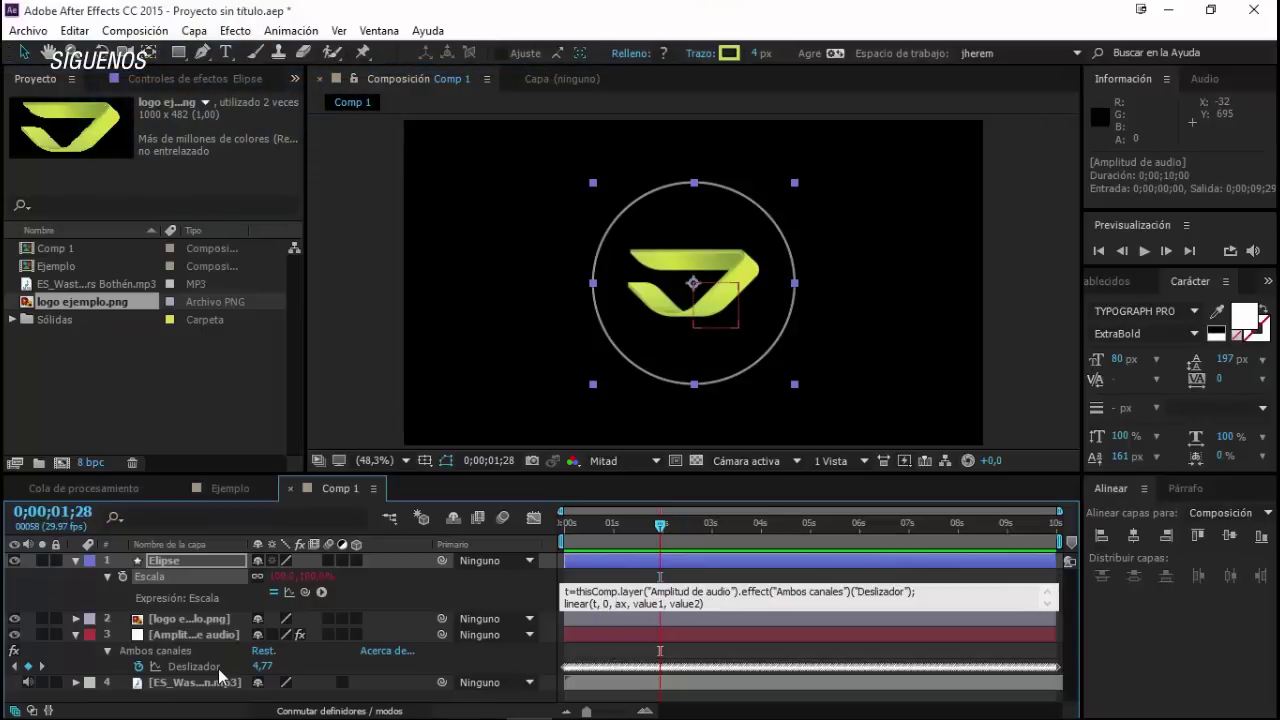
pyautogui.press('Delete')
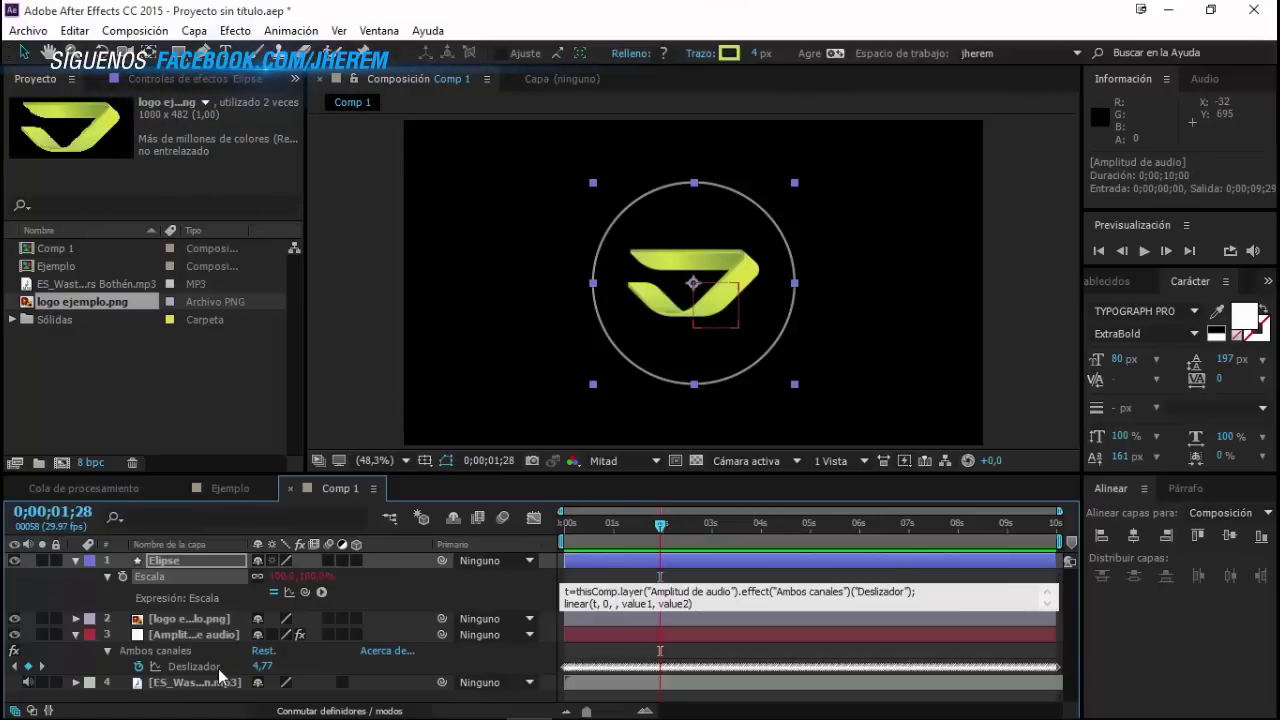
pyautogui.write('60')
pyautogui.press('Right')
pyautogui.press('Right')
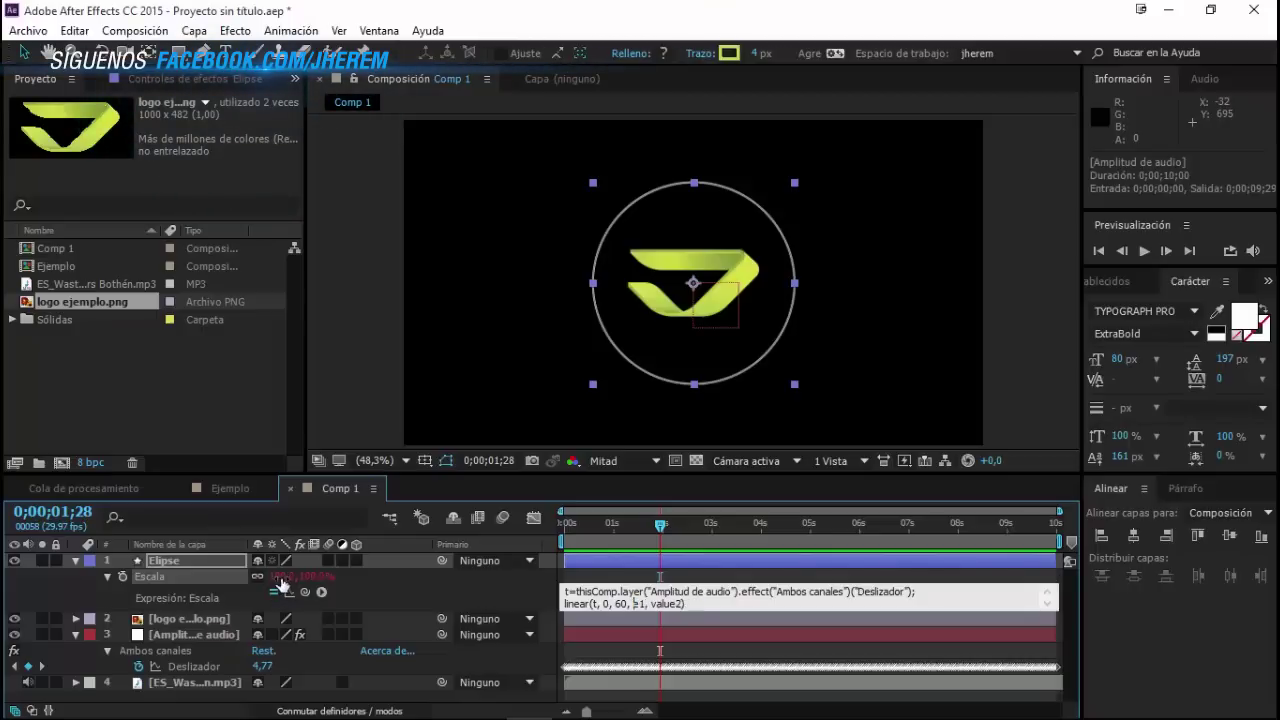
pyautogui.write('100,')
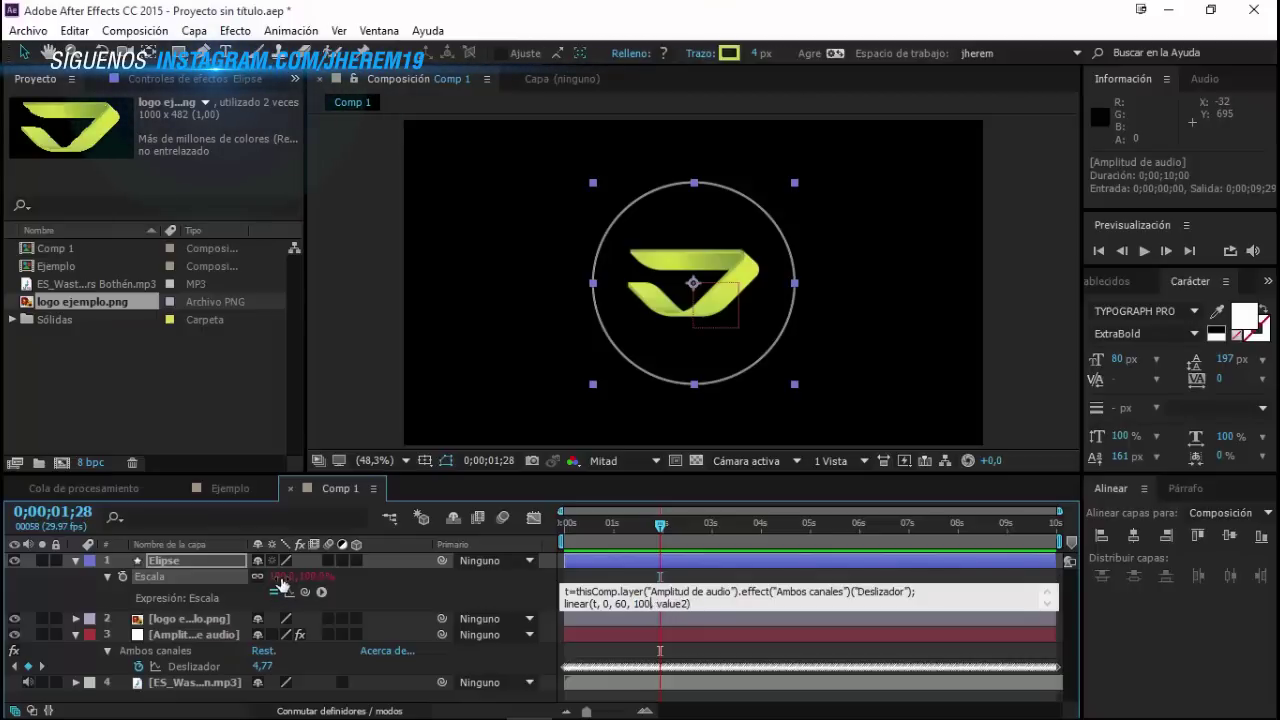
pyautogui.press('Delete')
pyautogui.press('Delete')
pyautogui.press('Delete')
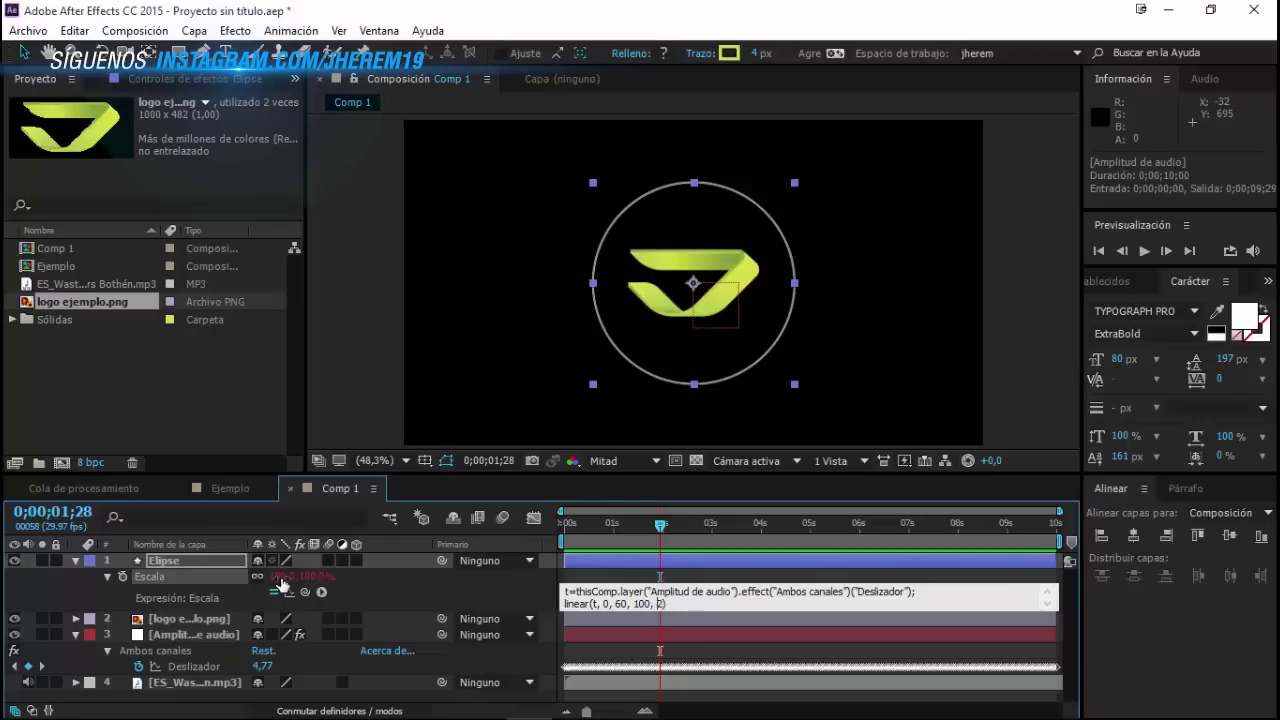
pyautogui.write('150)')
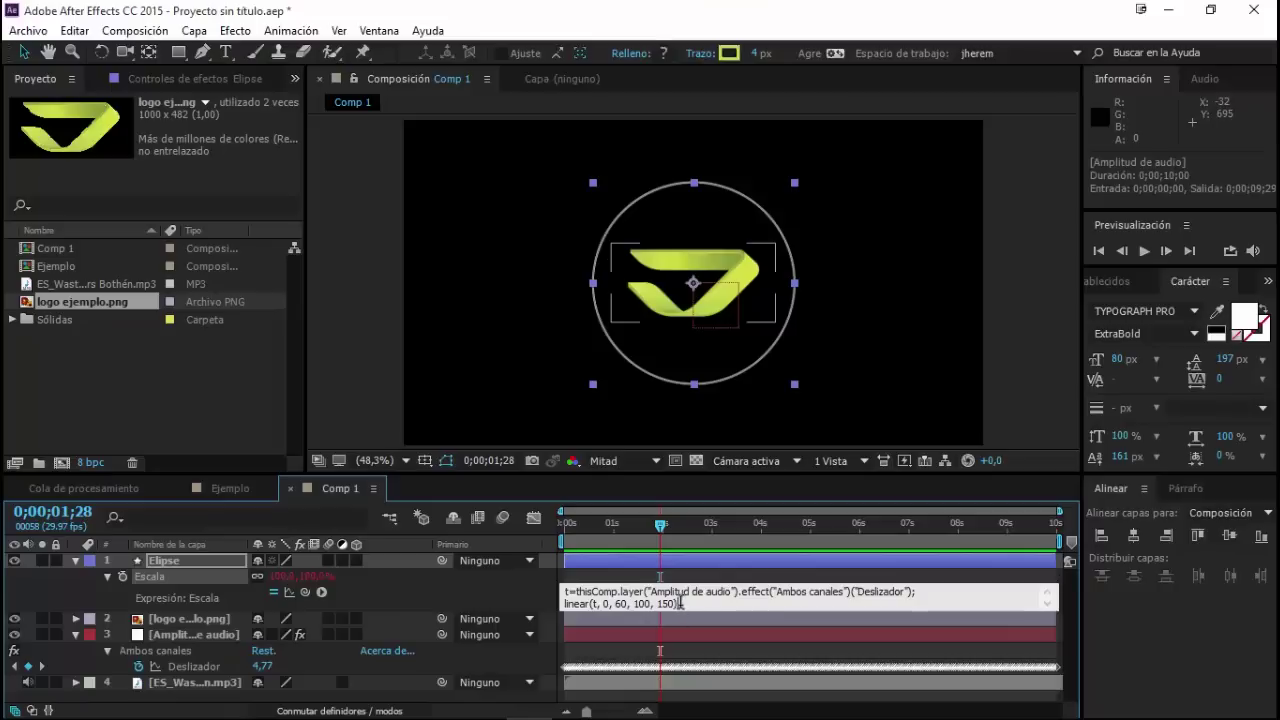
pyautogui.click(433, 603)
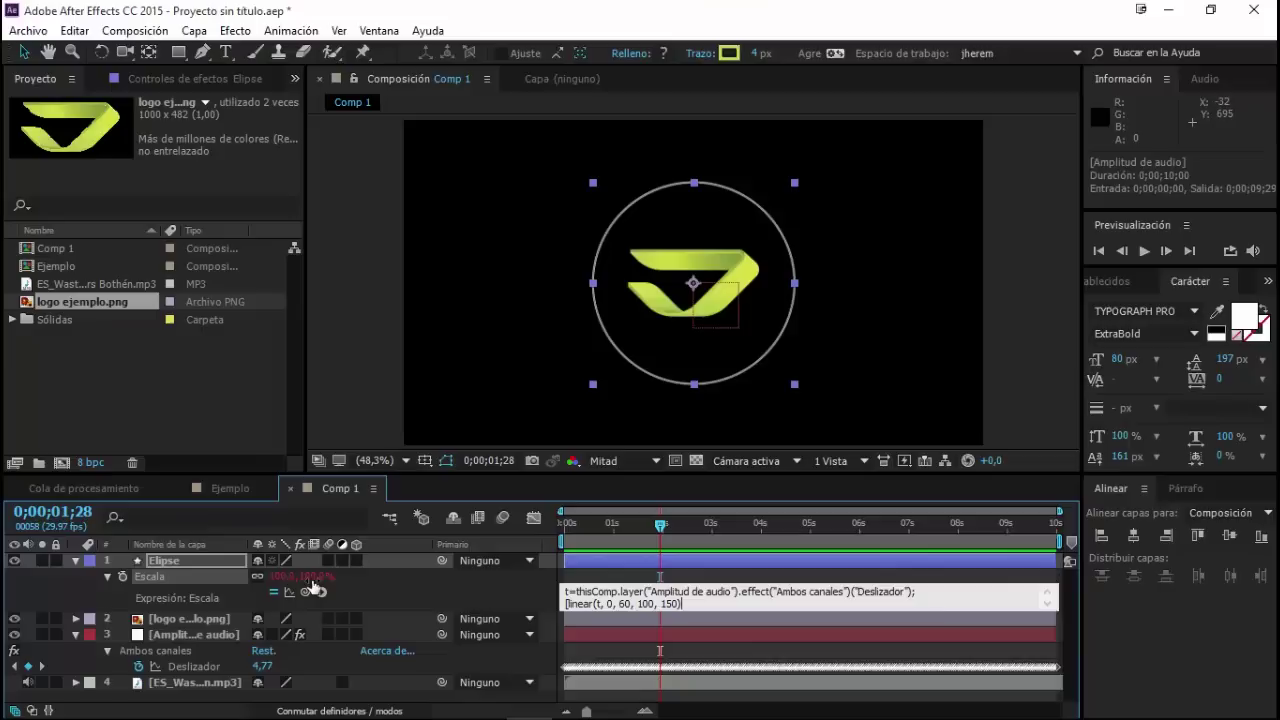
# Step: Make the Elipse Scale expression [linear(t, 0, 60, 100, 150), linear(t, 0, 60, 100, 150)]
pyautogui.moveTo(681, 603); pyautogui.dragTo(565, 604)
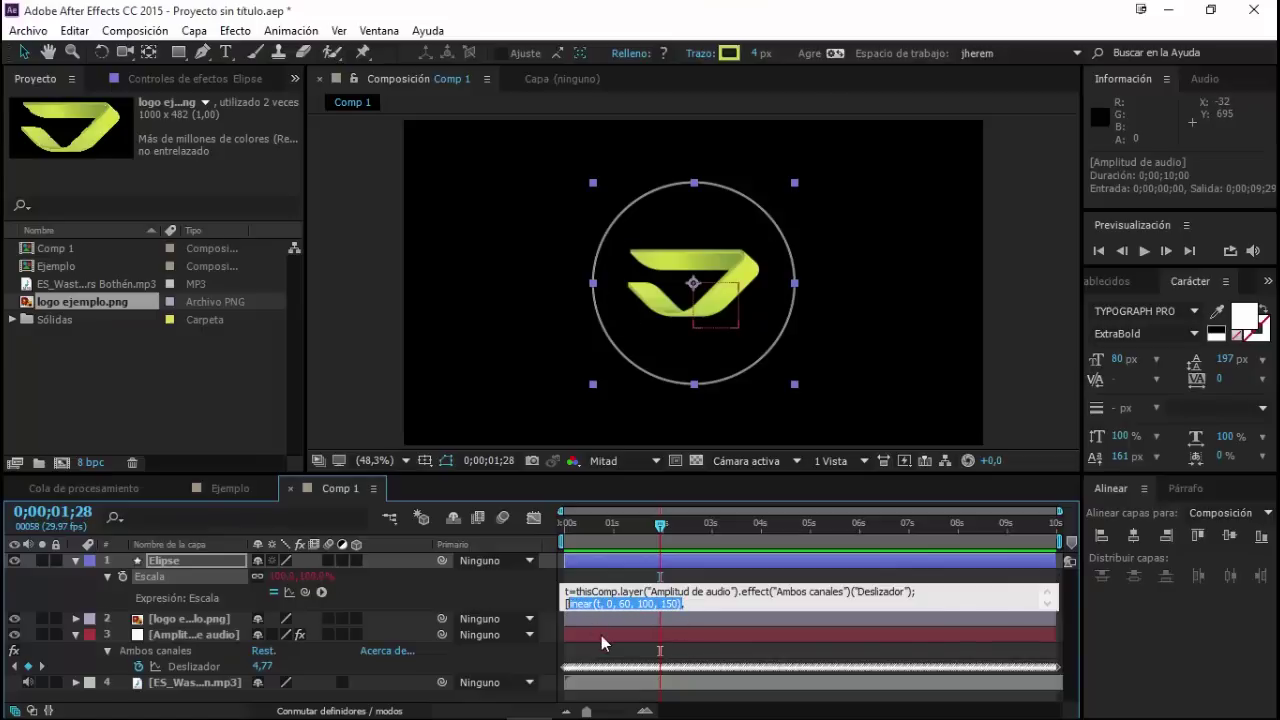
pyautogui.click(688, 603)
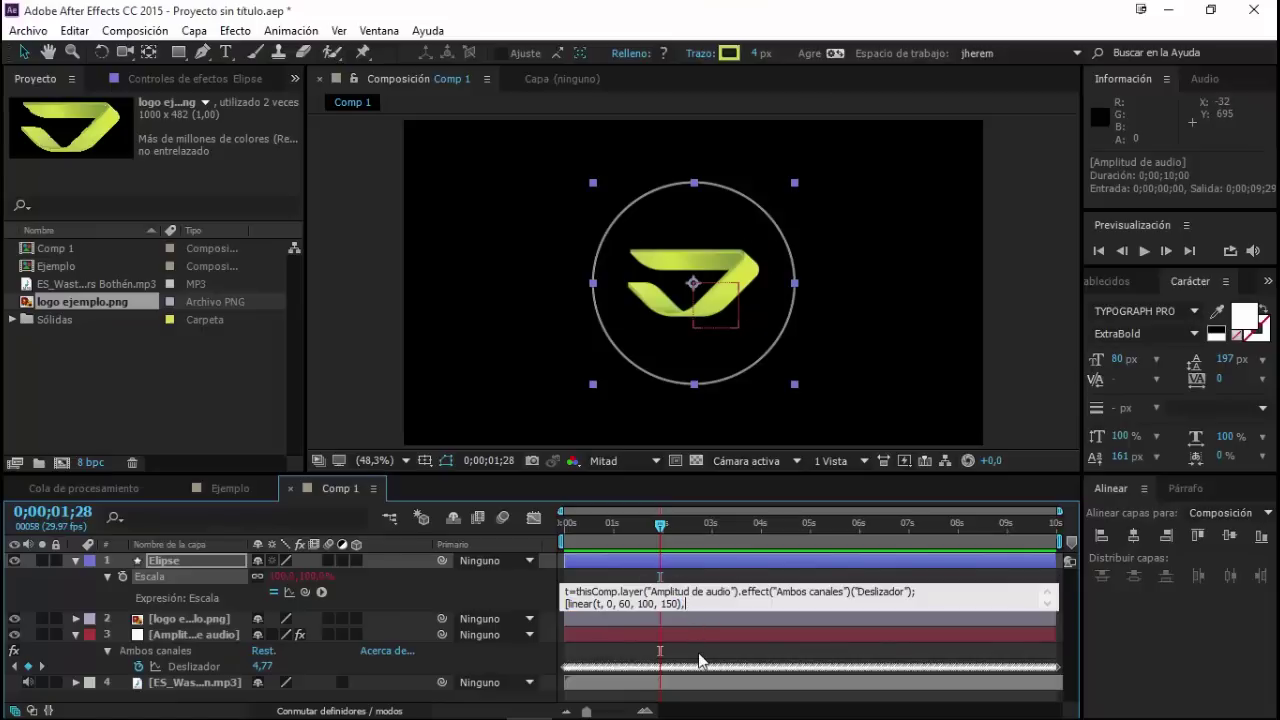
pyautogui.write('linear(t, 0, 60, 100, 150)')
pyautogui.write(']')
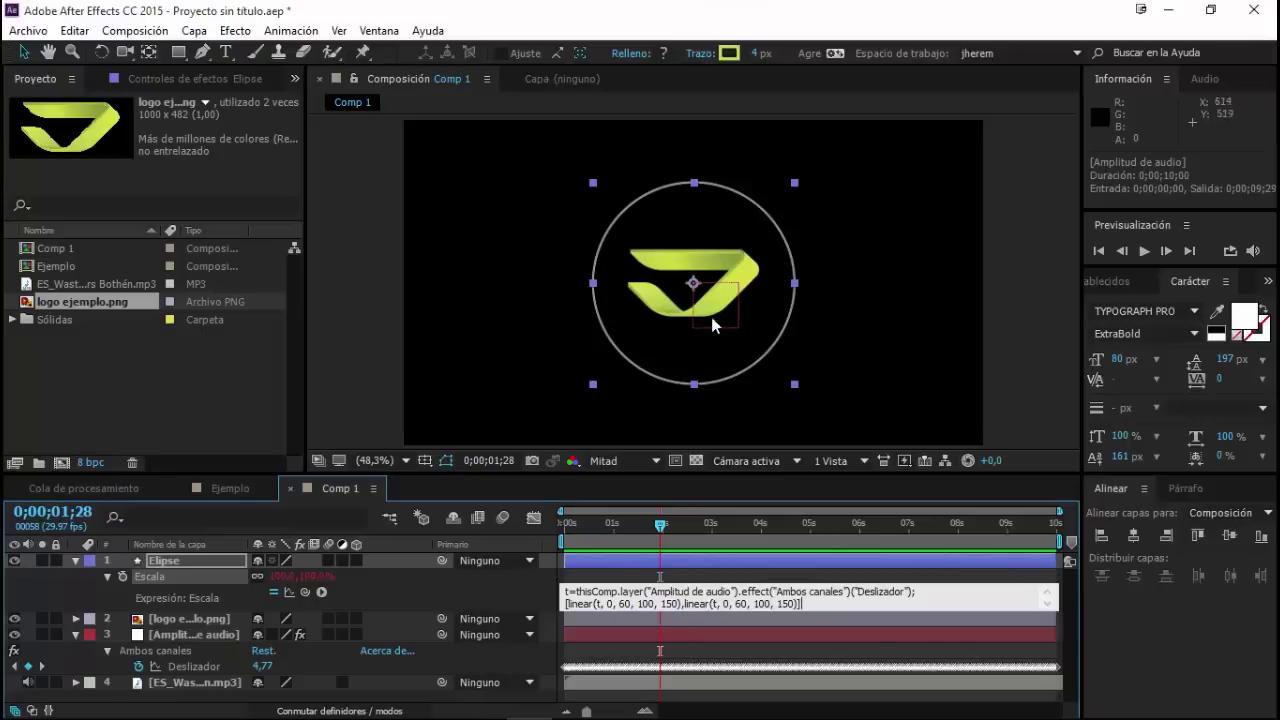
pyautogui.click(666, 567)
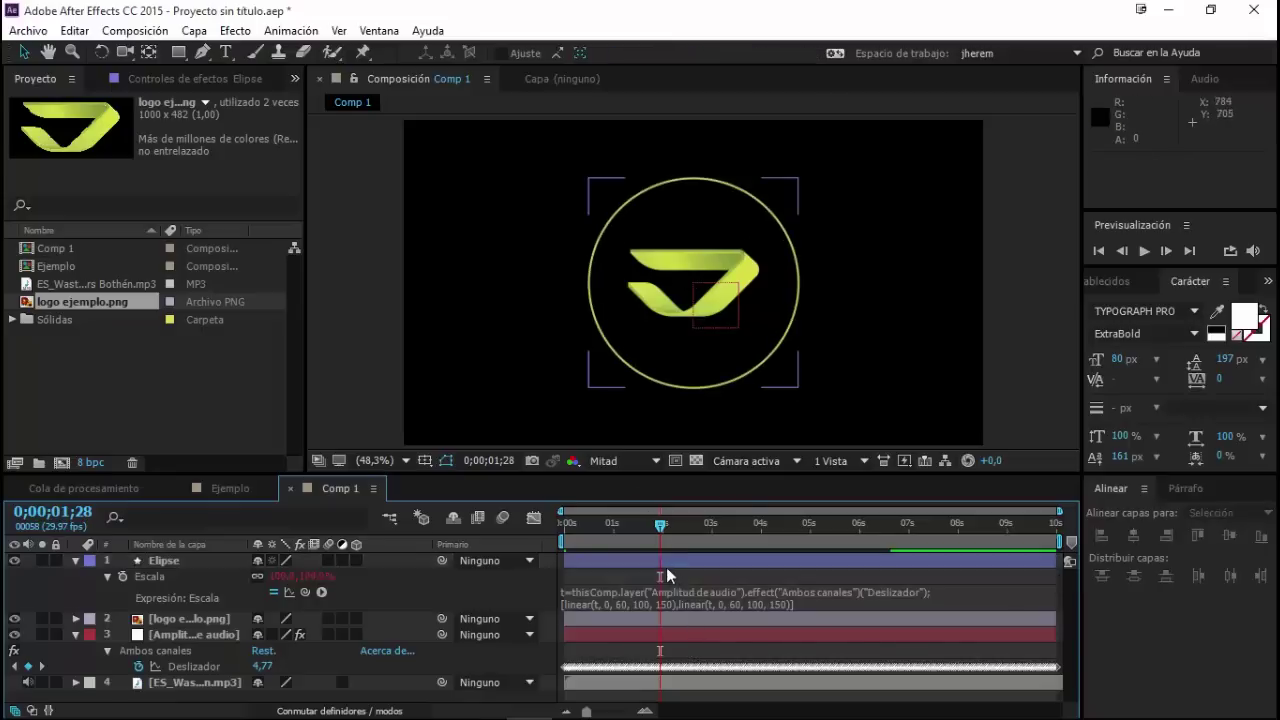
# Step: Preview the ring, then enable motion blur on the Elipse layer and the composition, and preview again
pyautogui.press('space')
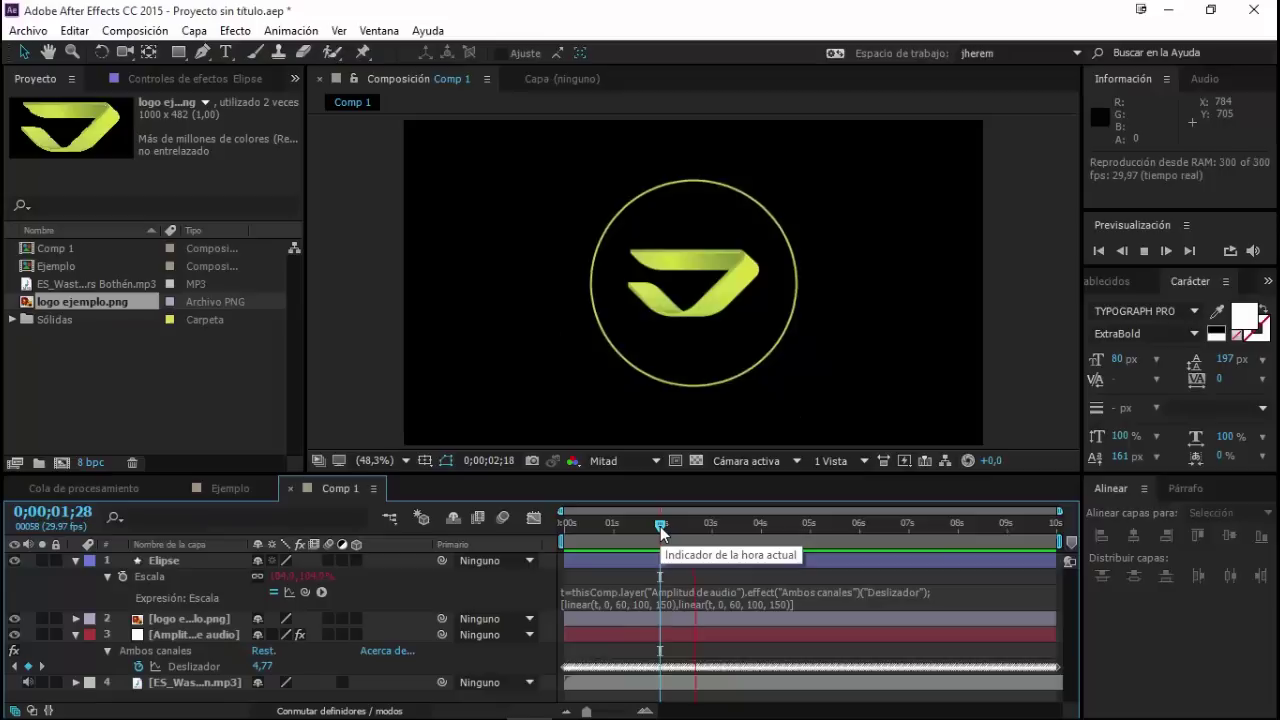
pyautogui.press('space')
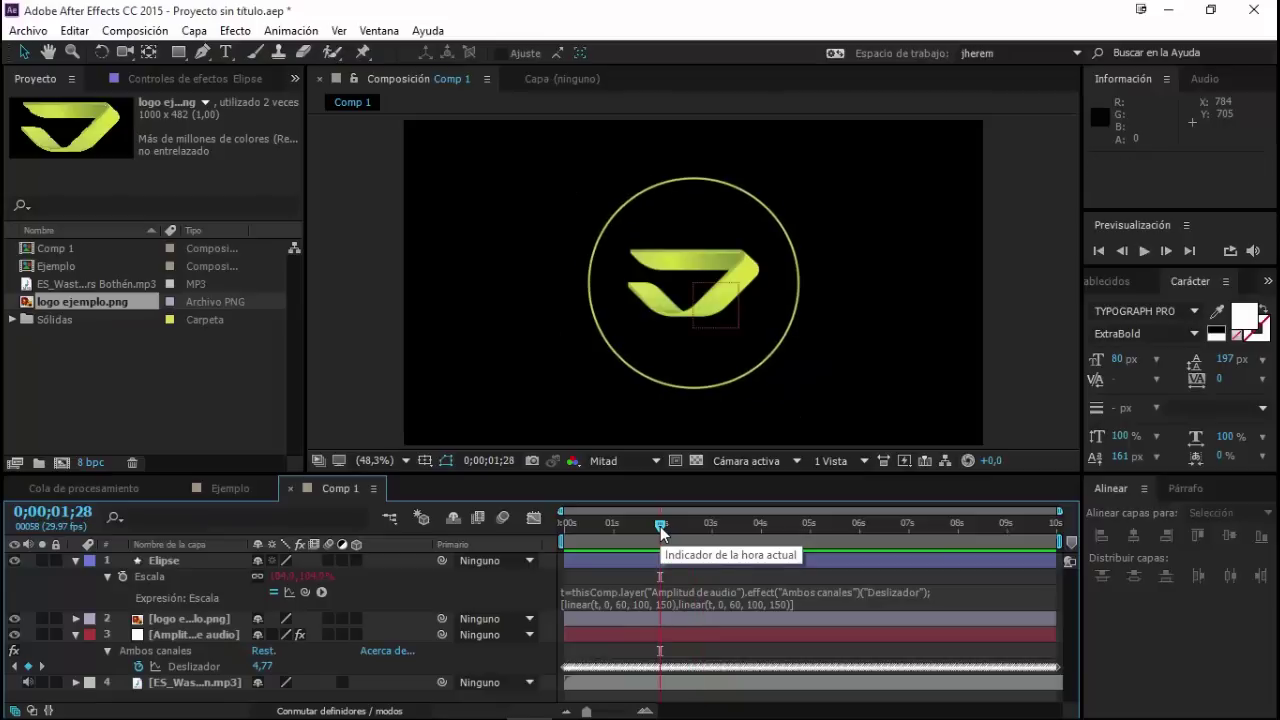
pyautogui.click(327, 568)
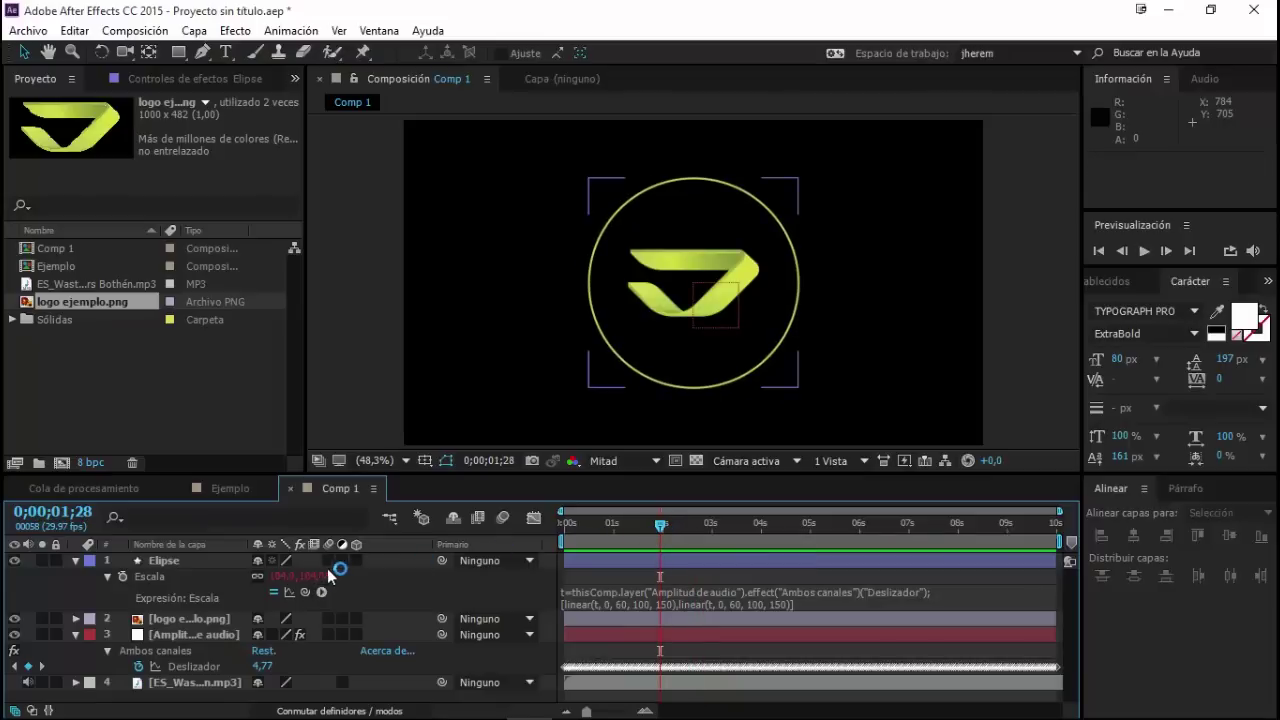
pyautogui.click(328, 561)
pyautogui.click(502, 517)
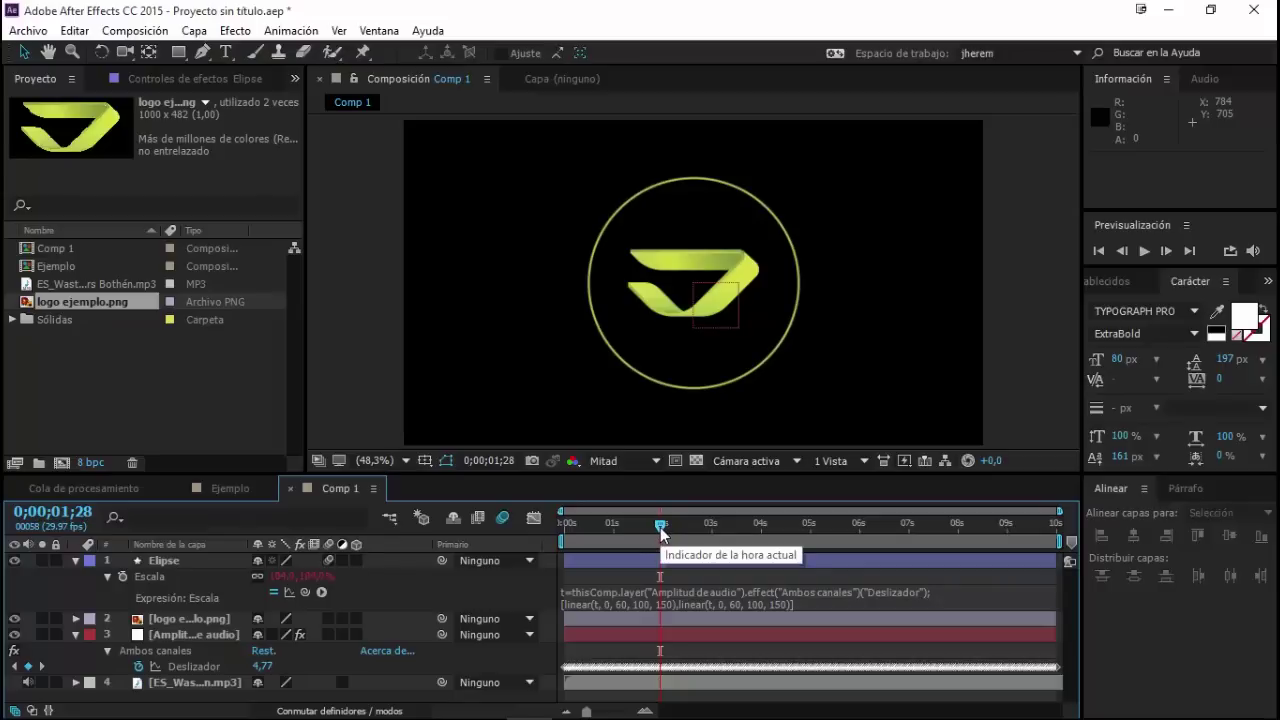
pyautogui.press('space')
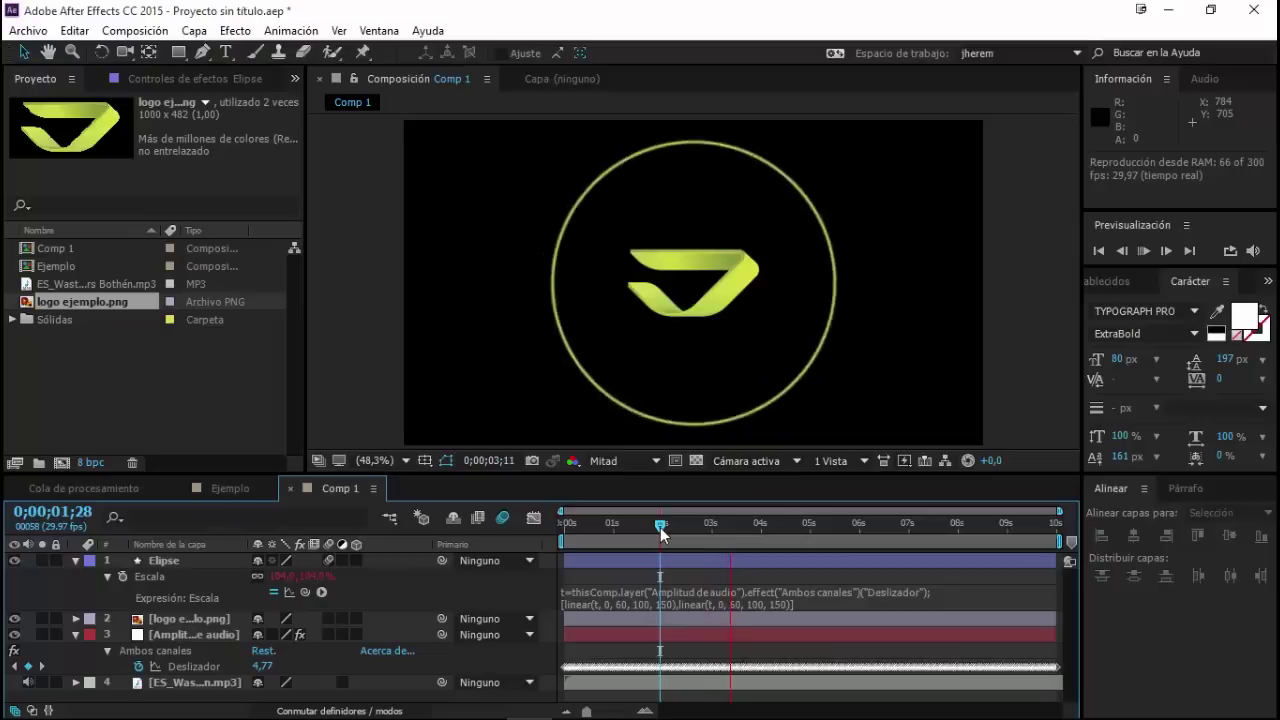
pyautogui.press('space')
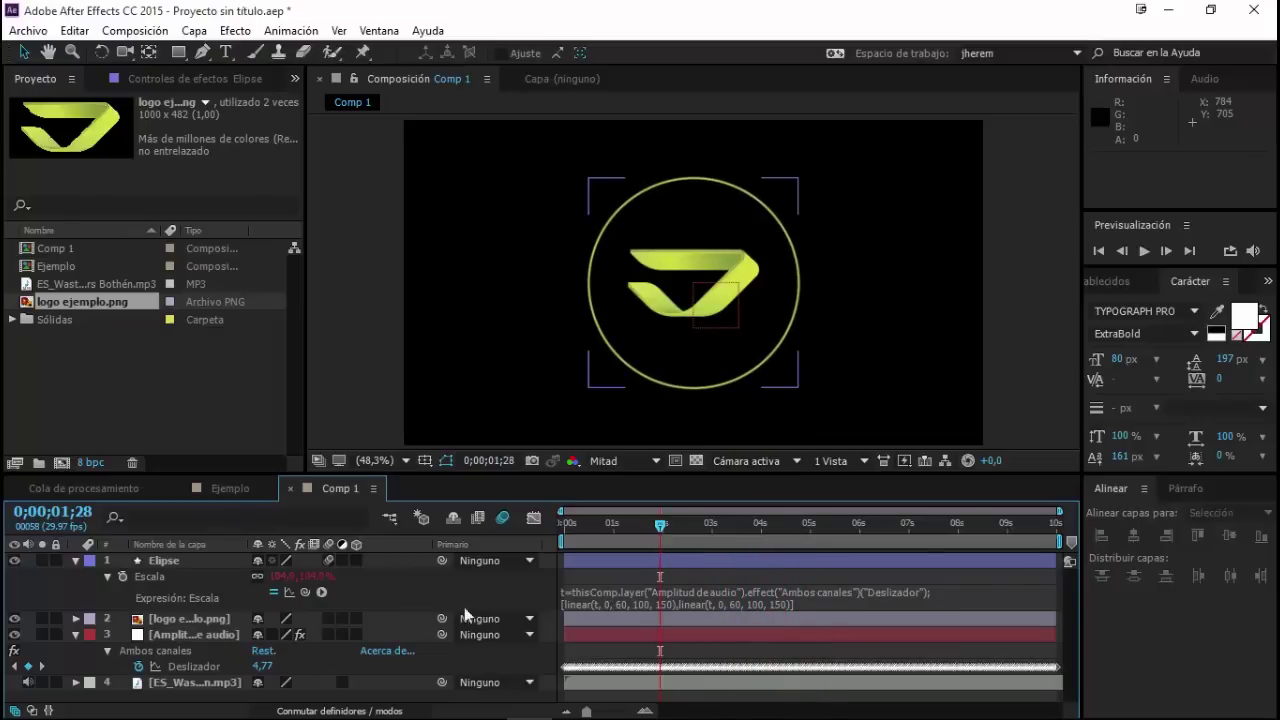
# Step: Check the Scale expression without changing it and collapse the Elipse layer's properties
pyautogui.click(710, 601)
pyautogui.click(668, 598)
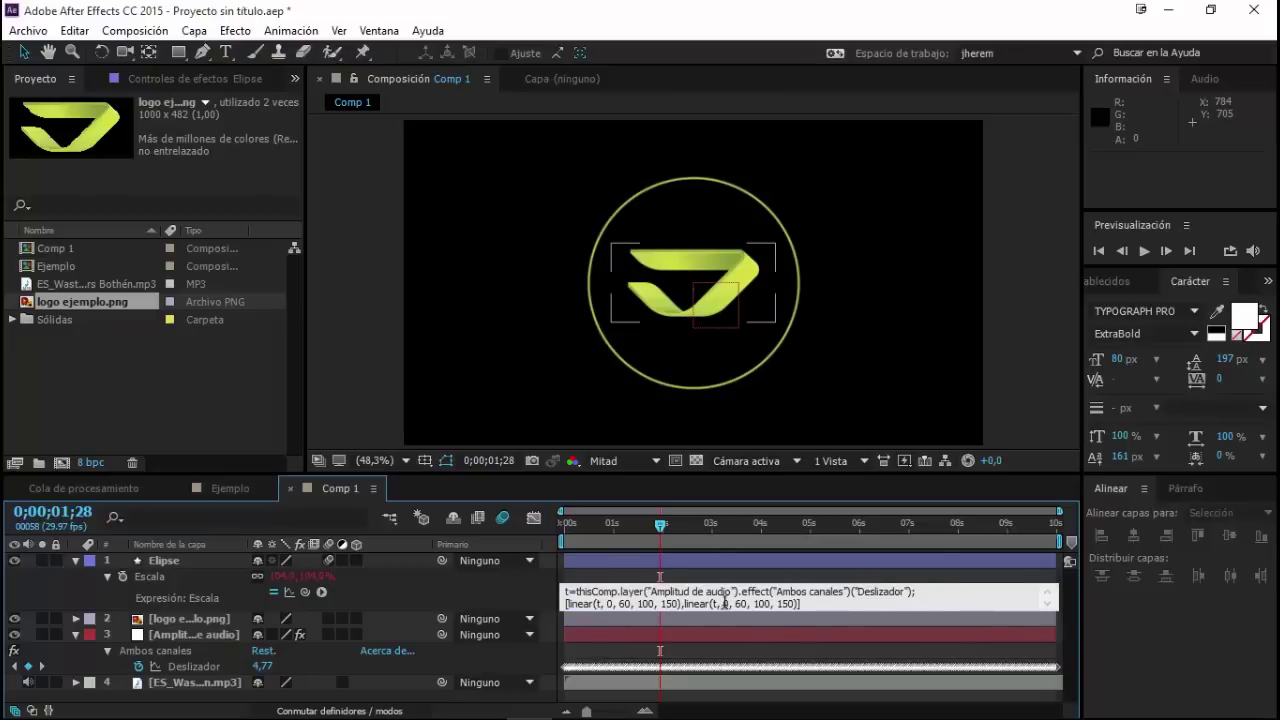
pyautogui.click(727, 578)
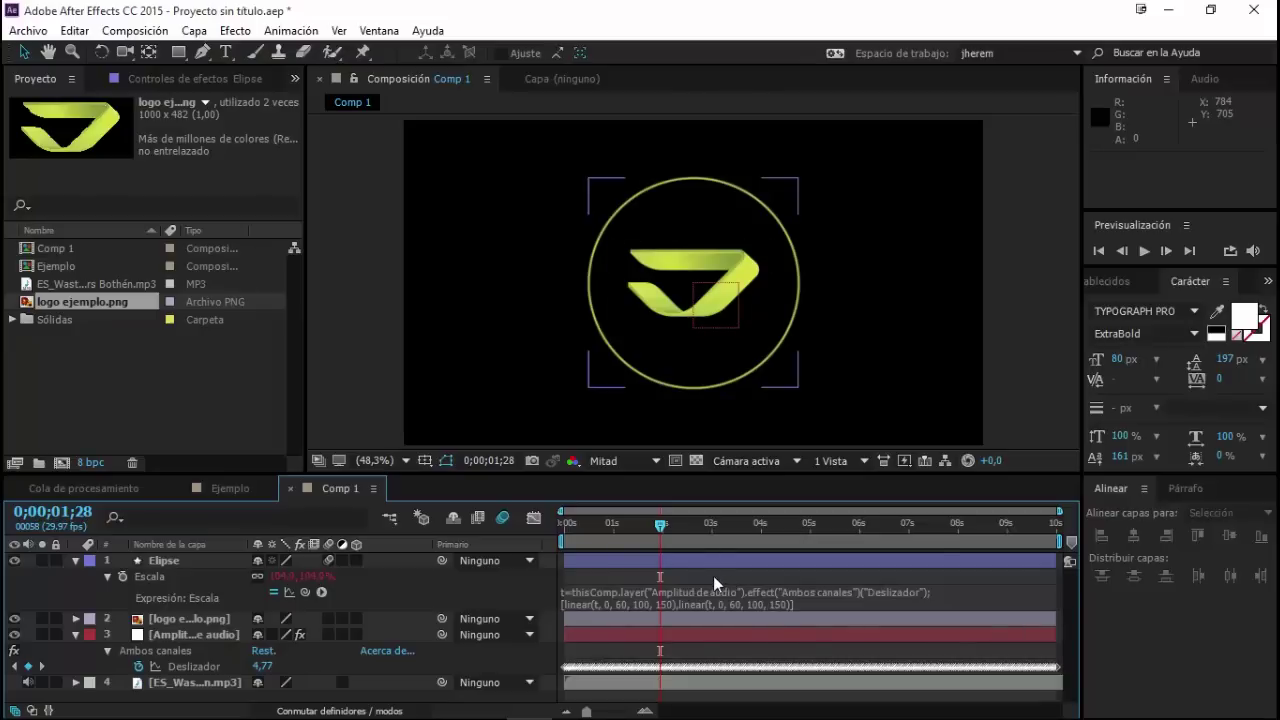
pyautogui.click(76, 562)
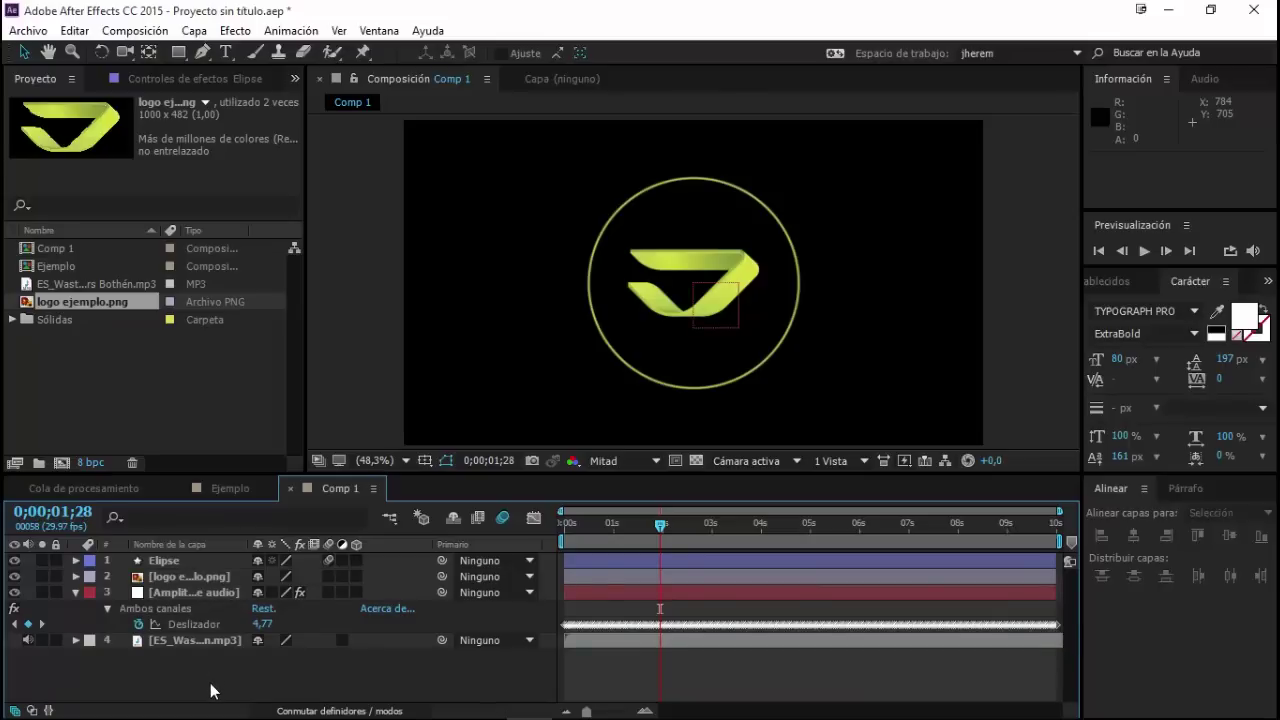
# Step: Create a dark blue solid named BG at the stack bottom and add an Opacity expression
pyautogui.hotkey('ctrl', 'y')
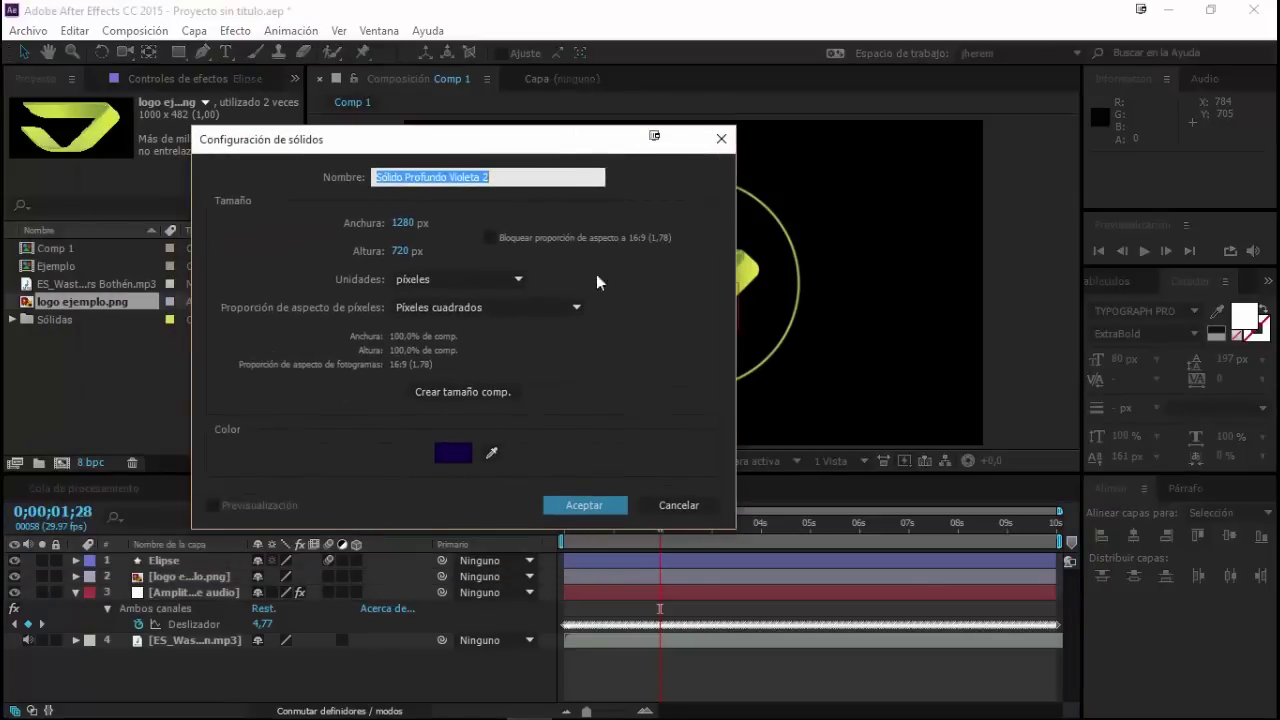
pyautogui.write('BG')
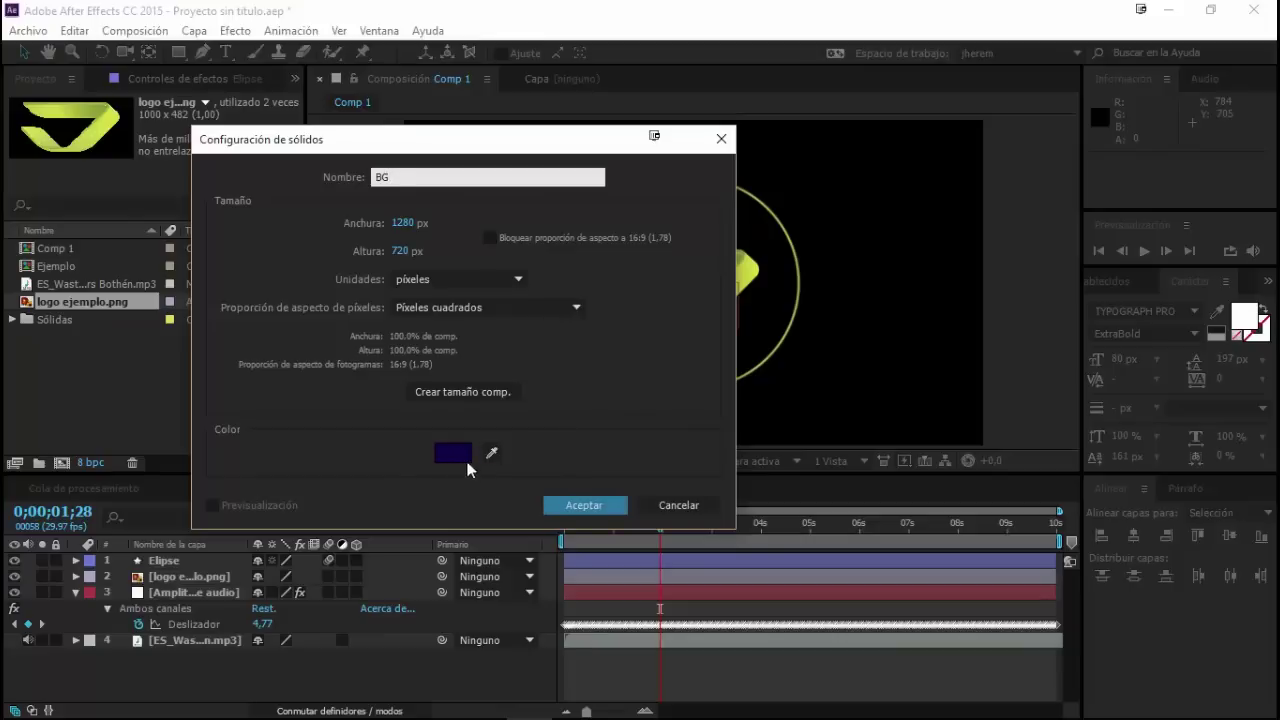
pyautogui.click(575, 507)
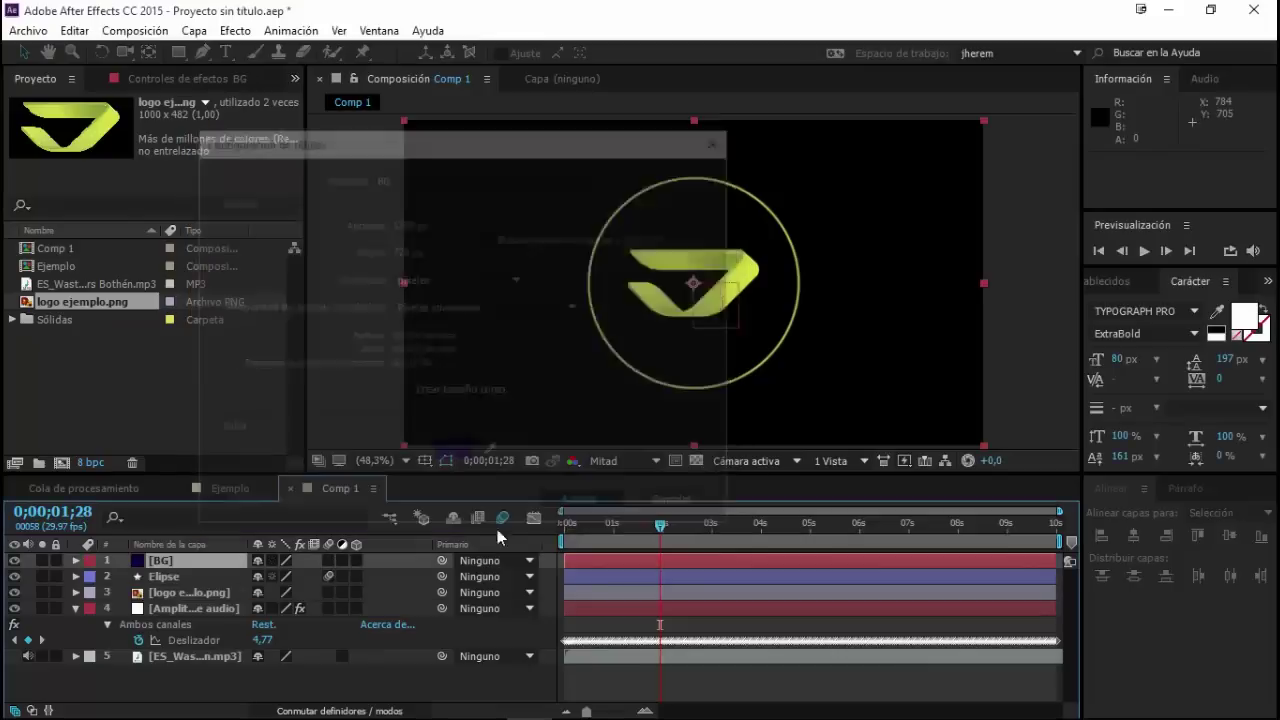
pyautogui.moveTo(174, 668); pyautogui.dragTo(174, 668)
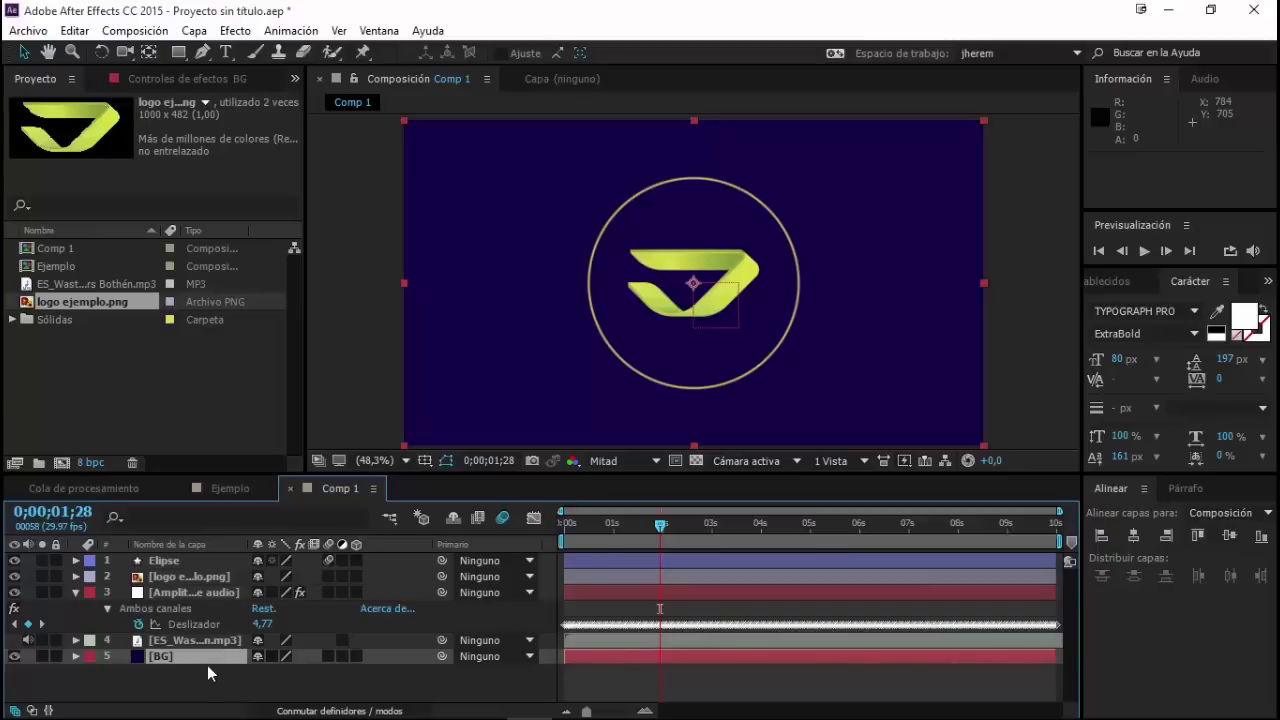
pyautogui.press('t')
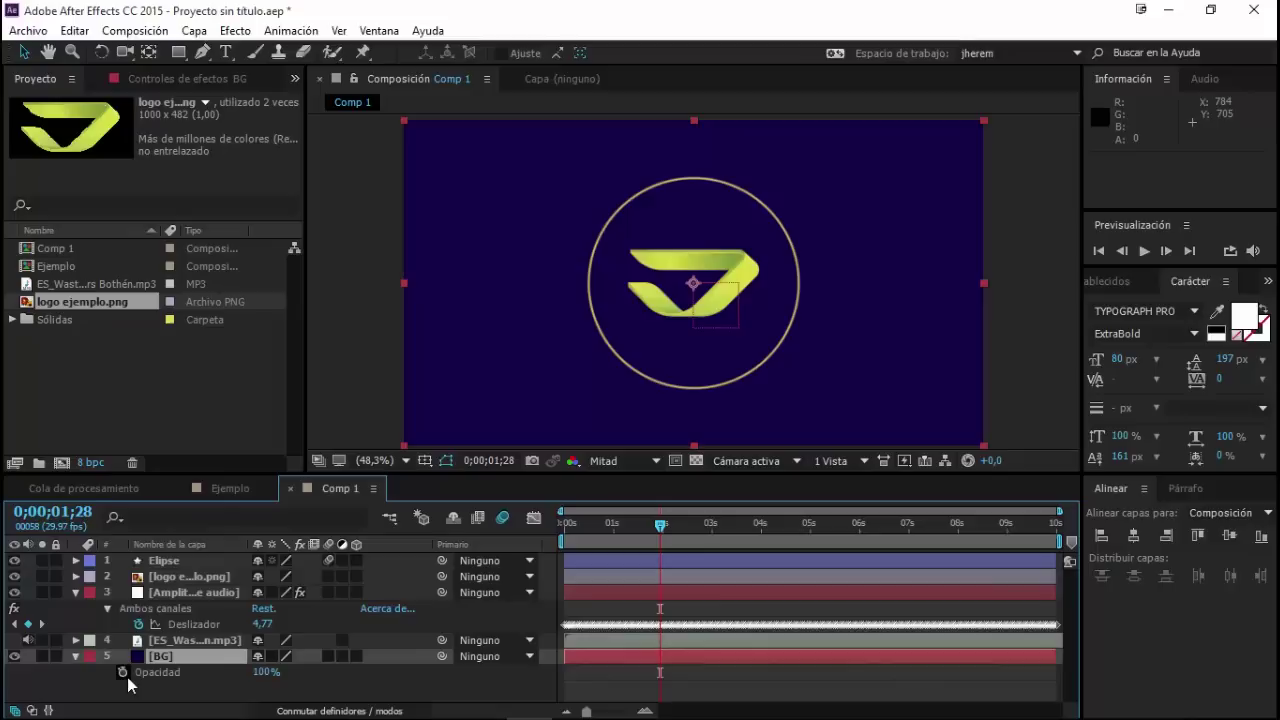
pyautogui.keyDown('alt'); pyautogui.click(122, 672); pyautogui.keyUp('alt')
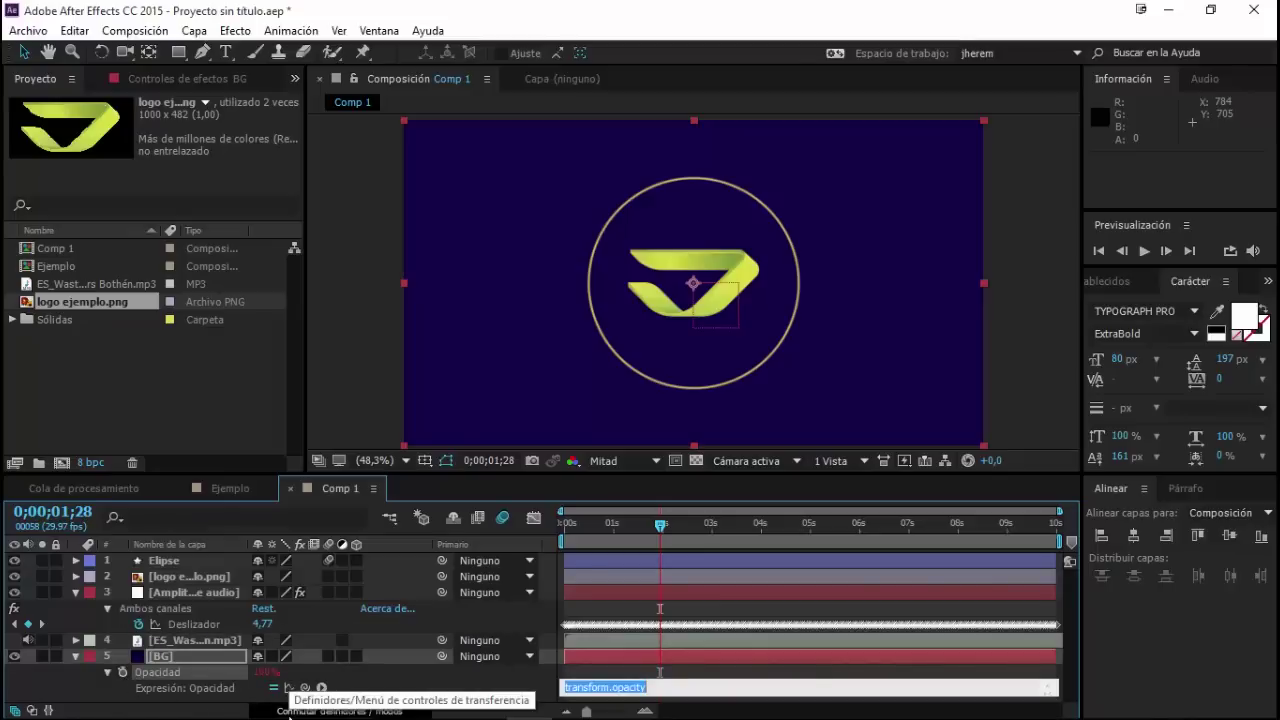
# Step: Start the BG Opacity expression with t= pick-whipped to the Deslizador slider, then insert linear()
pyautogui.write('t')
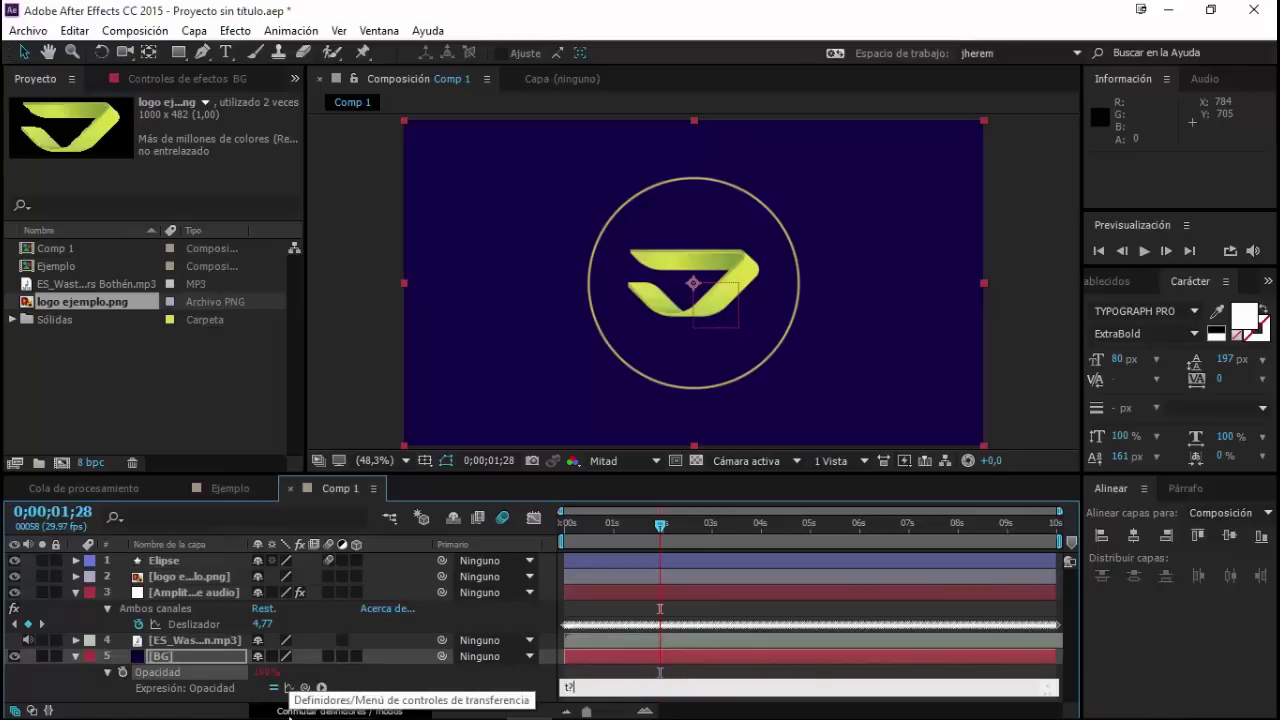
pyautogui.write('=')
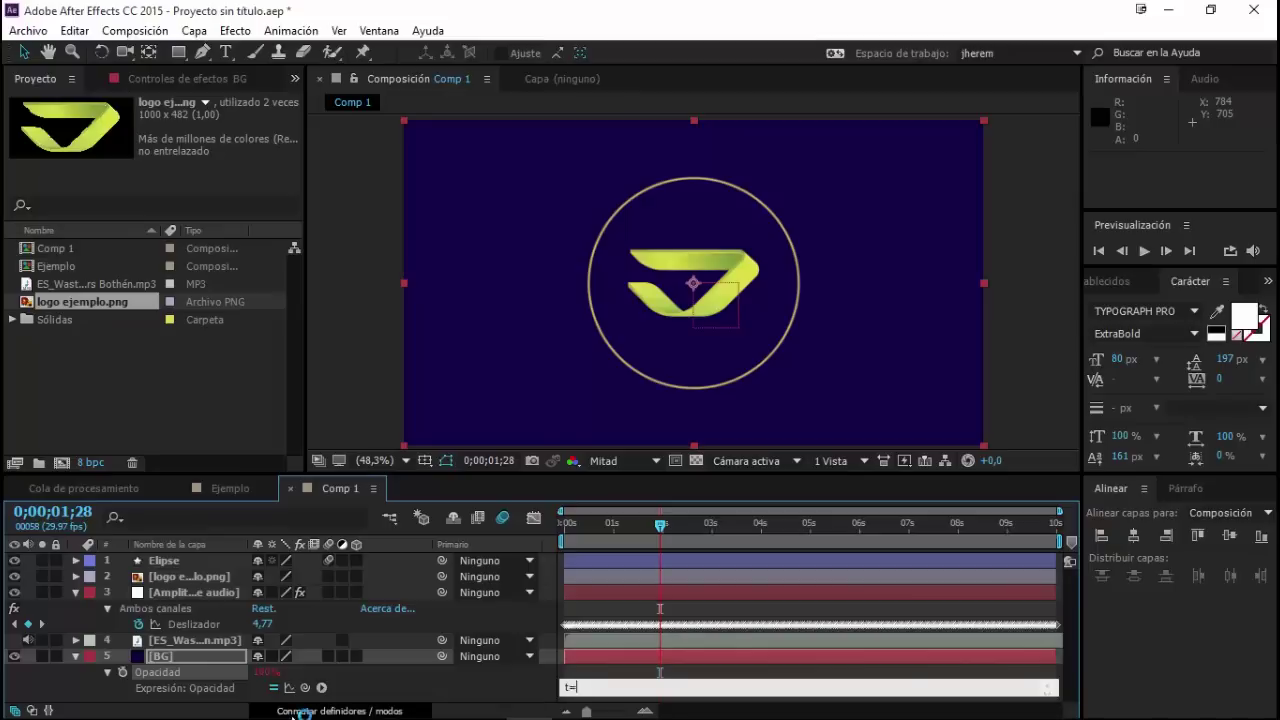
pyautogui.moveTo(305, 688); pyautogui.dragTo(203, 623)
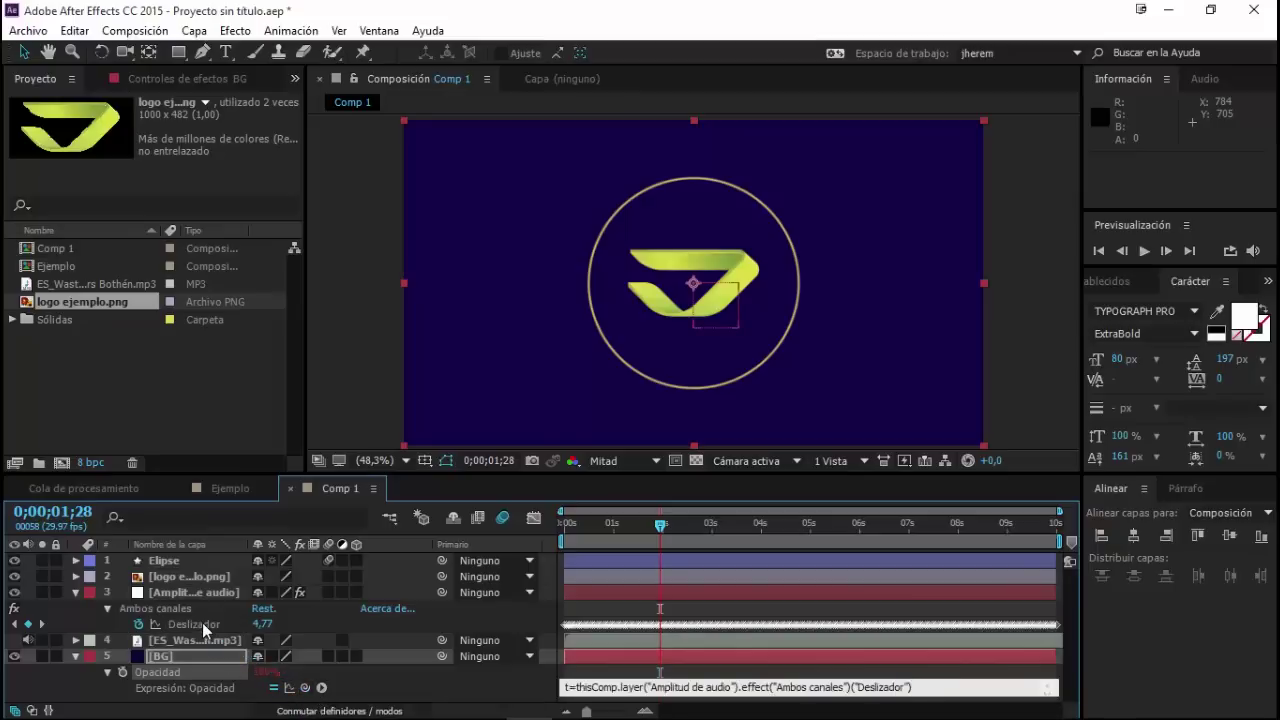
pyautogui.press('Return')
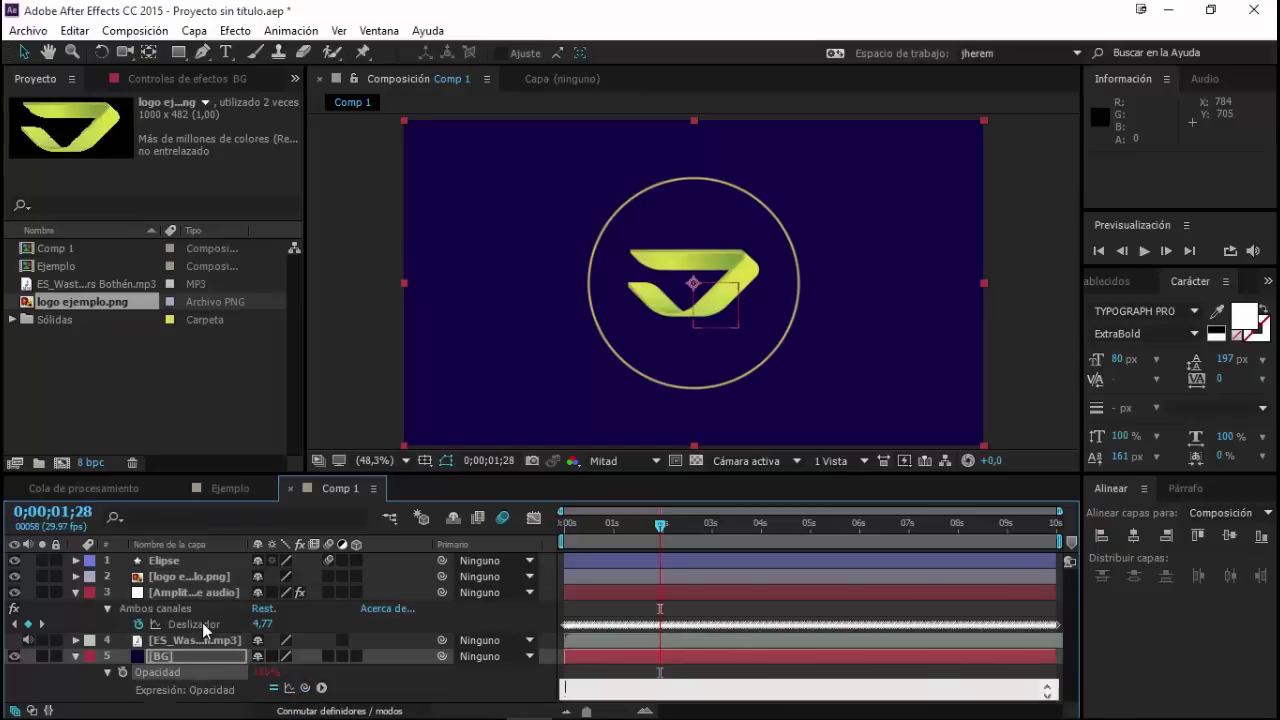
pyautogui.click(322, 689)
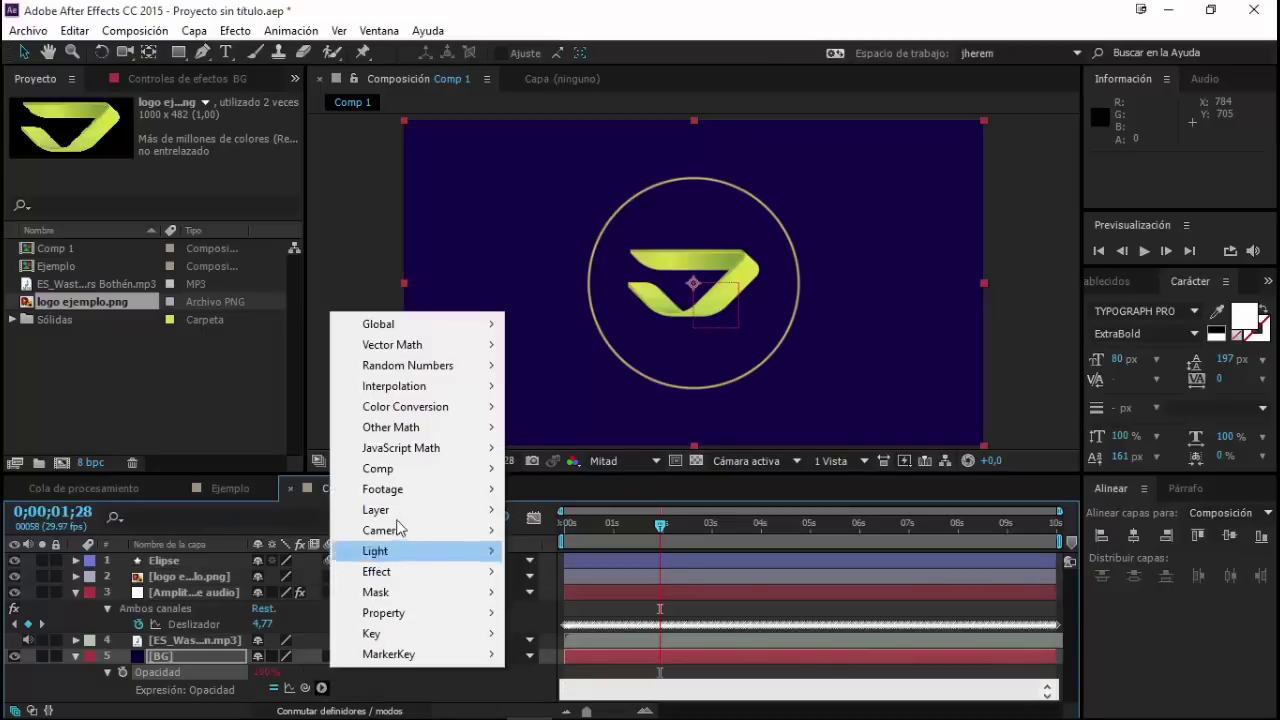
pyautogui.moveTo(389, 396)
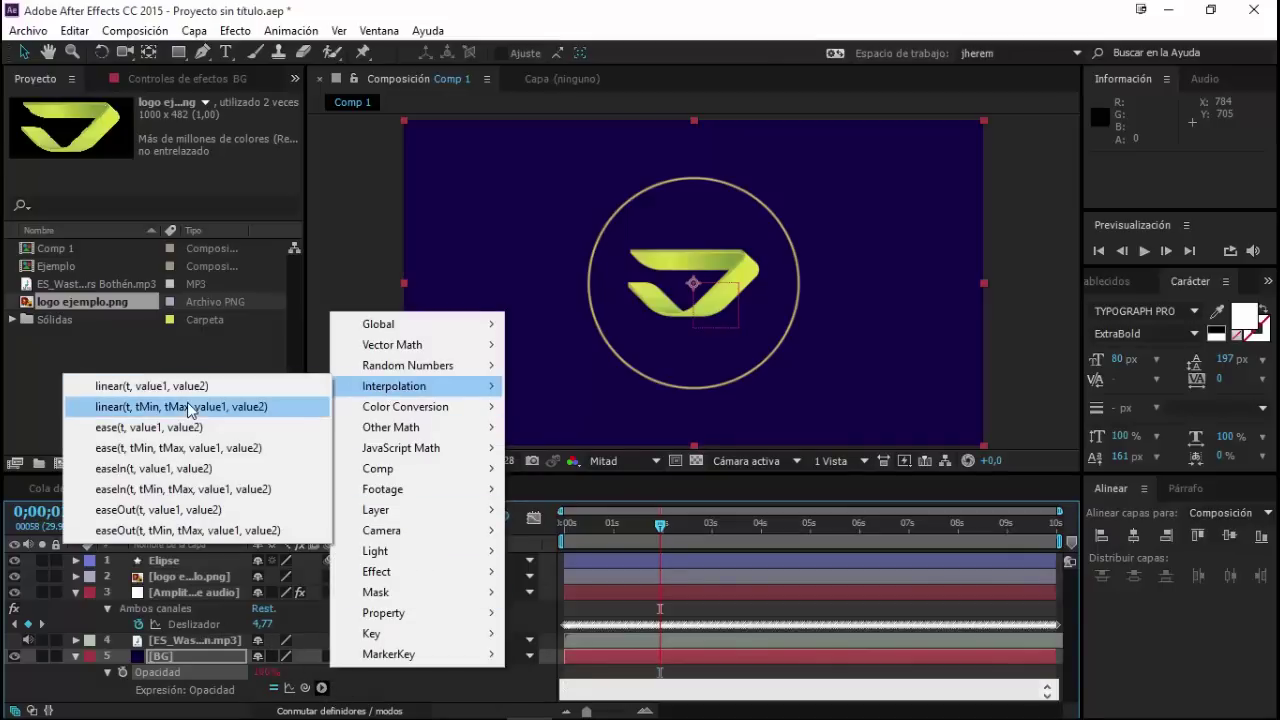
pyautogui.click(189, 408)
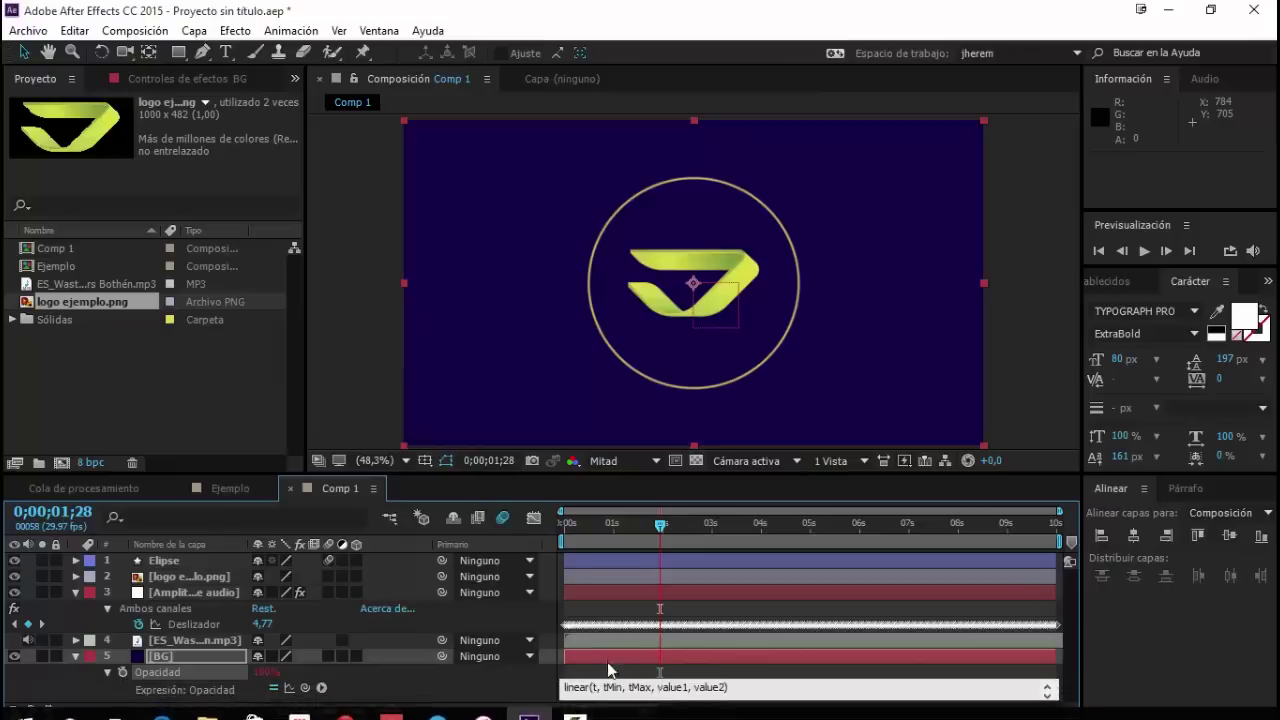
# Step: Fill in the function as linear(t, 0, 60, 50, 100)
pyautogui.click(617, 576)
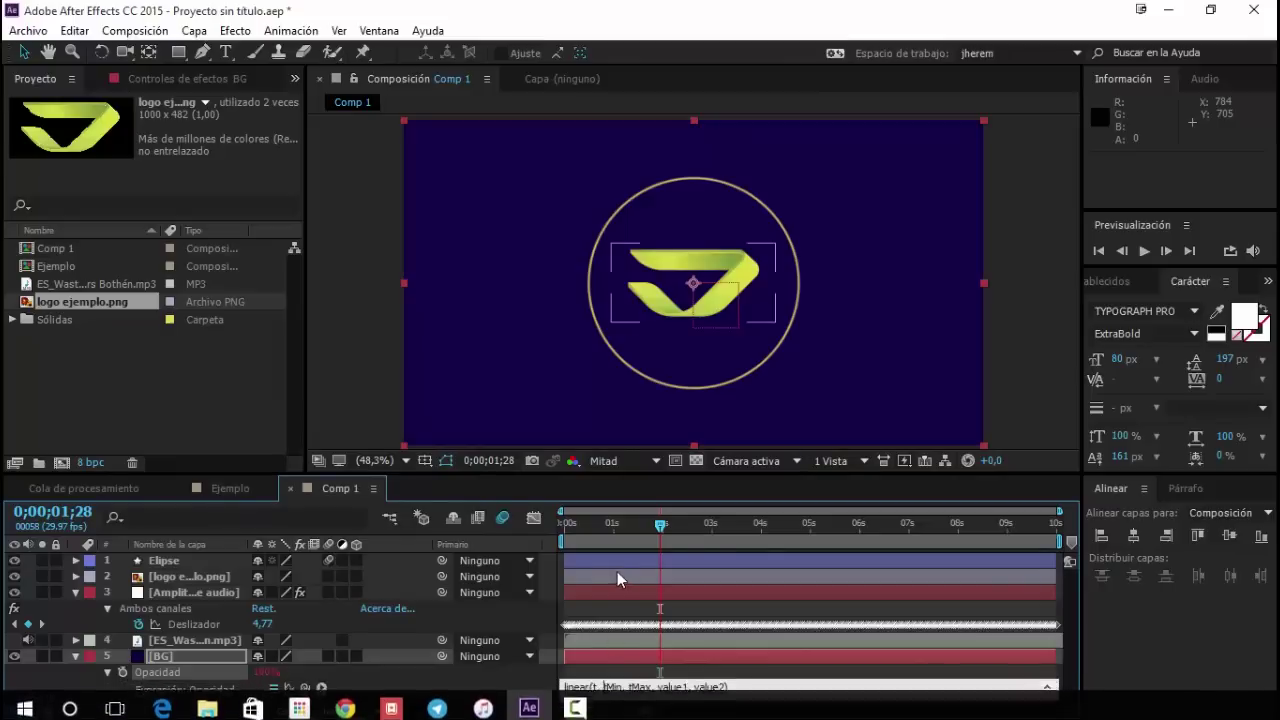
pyautogui.write('0')
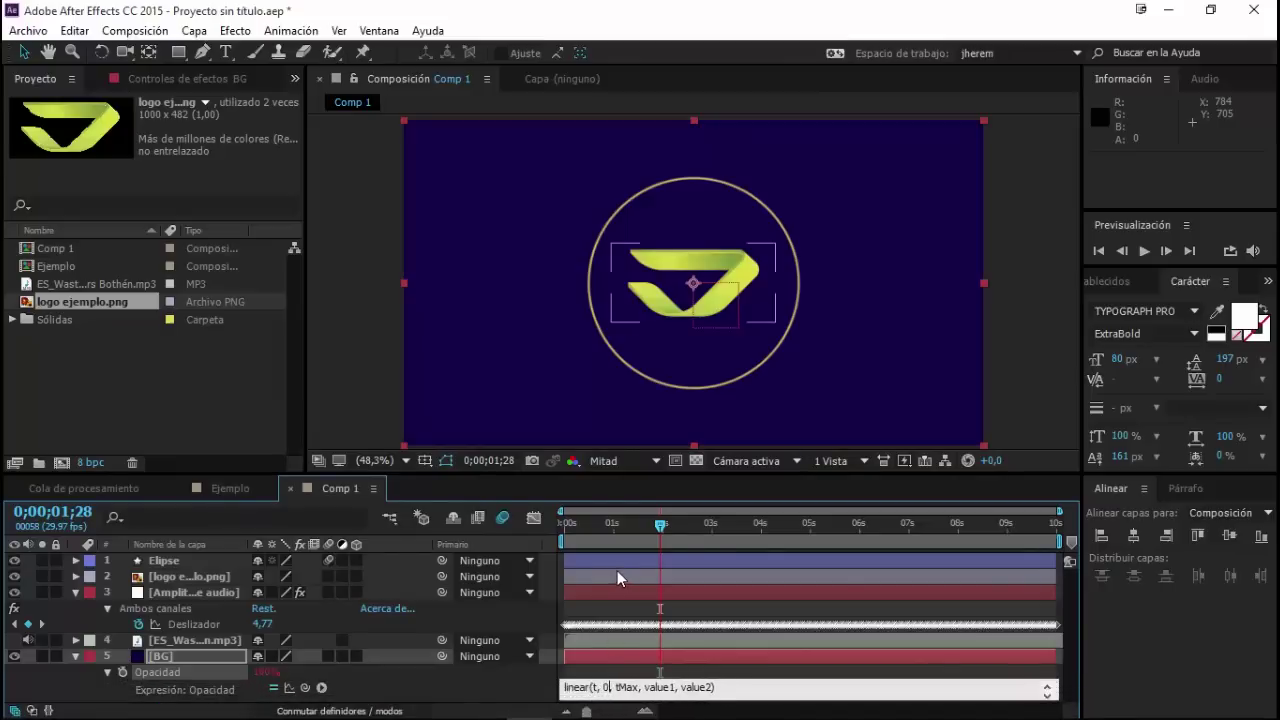
pyautogui.press('Delete')
pyautogui.press('Delete')
pyautogui.press('Delete')
pyautogui.write('60')
pyautogui.press('Right')
pyautogui.press('Right')
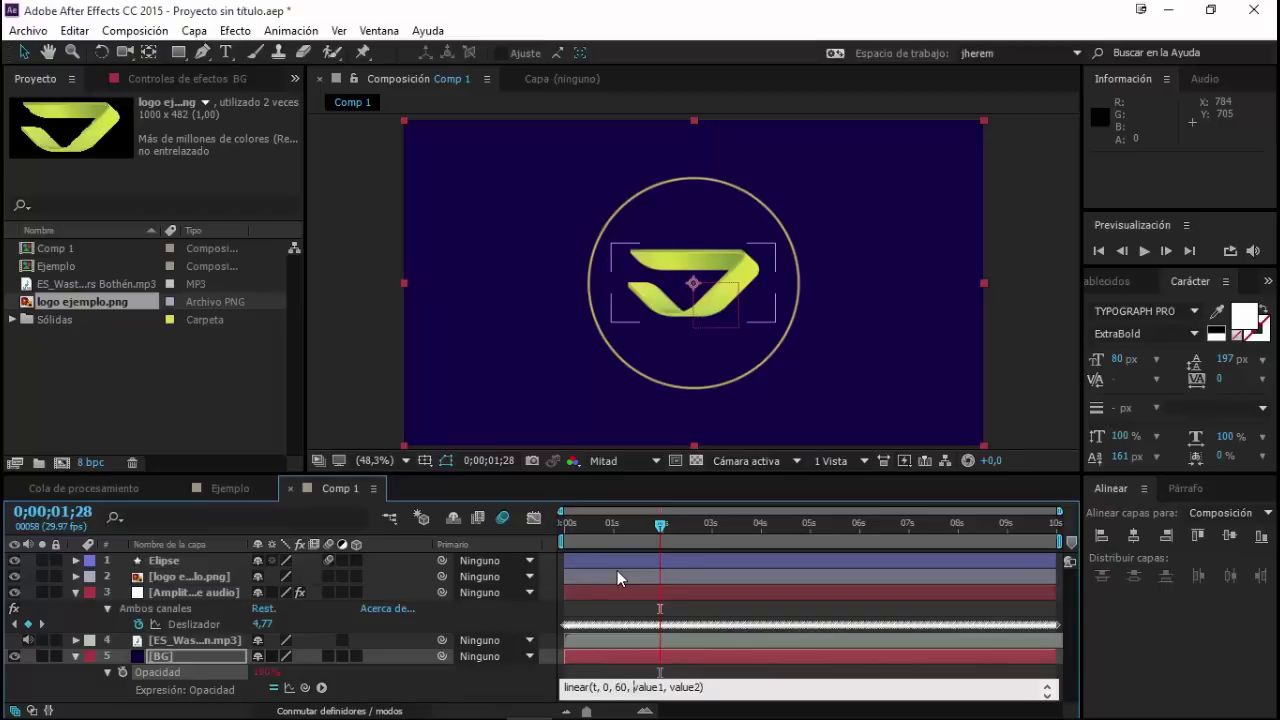
pyautogui.press('Delete')
pyautogui.press('Delete')
pyautogui.press('Delete')
pyautogui.press('Delete')
pyautogui.press('Delete')
pyautogui.press('Delete')
pyautogui.write('50')
pyautogui.press('Right')
pyautogui.press('Right')
pyautogui.press('Delete')
pyautogui.press('Delete')
pyautogui.press('Delete')
pyautogui.press('Delete')
pyautogui.press('Delete')
pyautogui.press('Delete')
pyautogui.write('100')
pyautogui.click(672, 686)
# Step: Paste the slider link line above linear(), preview the pulsing background, and collapse BG
pyautogui.hotkey('ctrl', 'v')
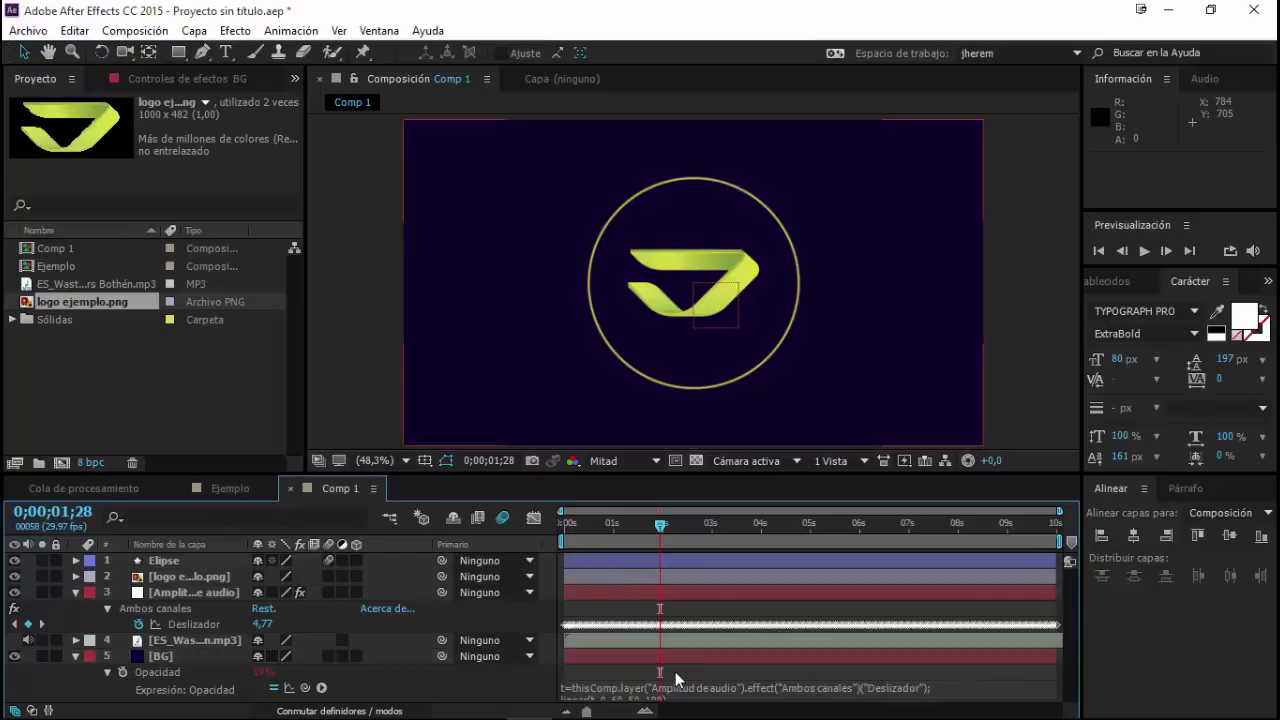
pyautogui.press('space')
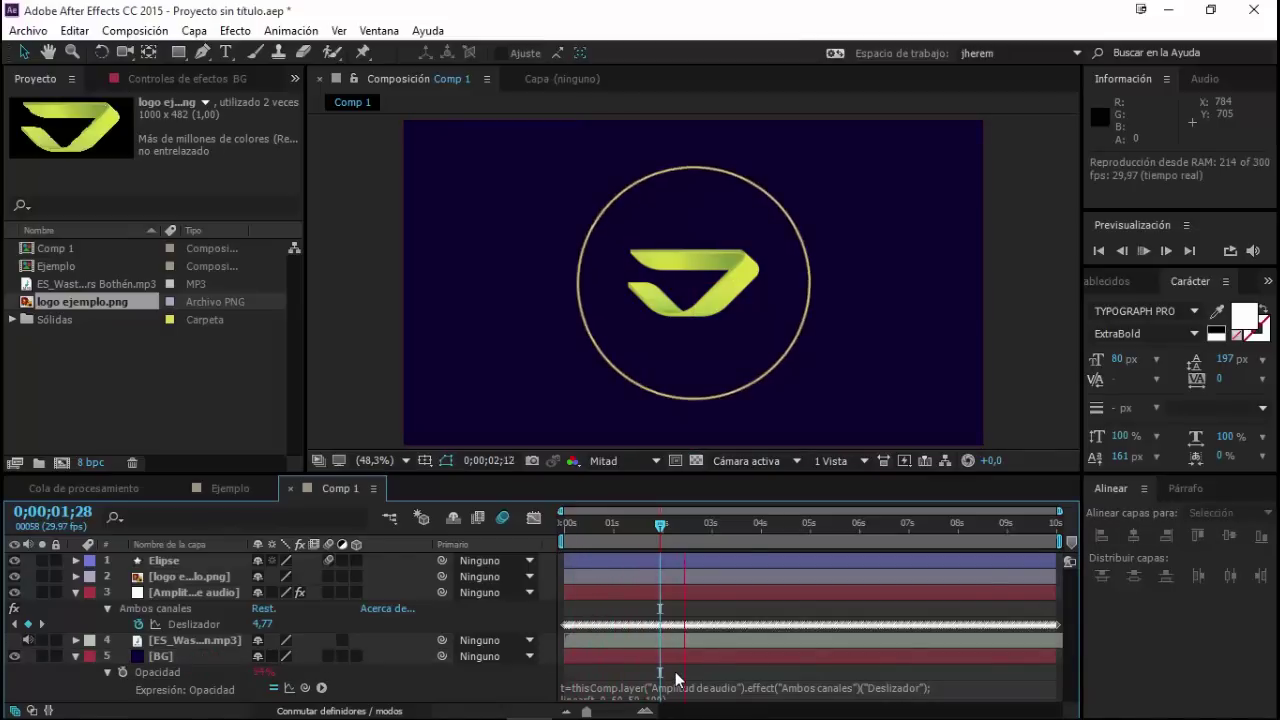
pyautogui.press('space')
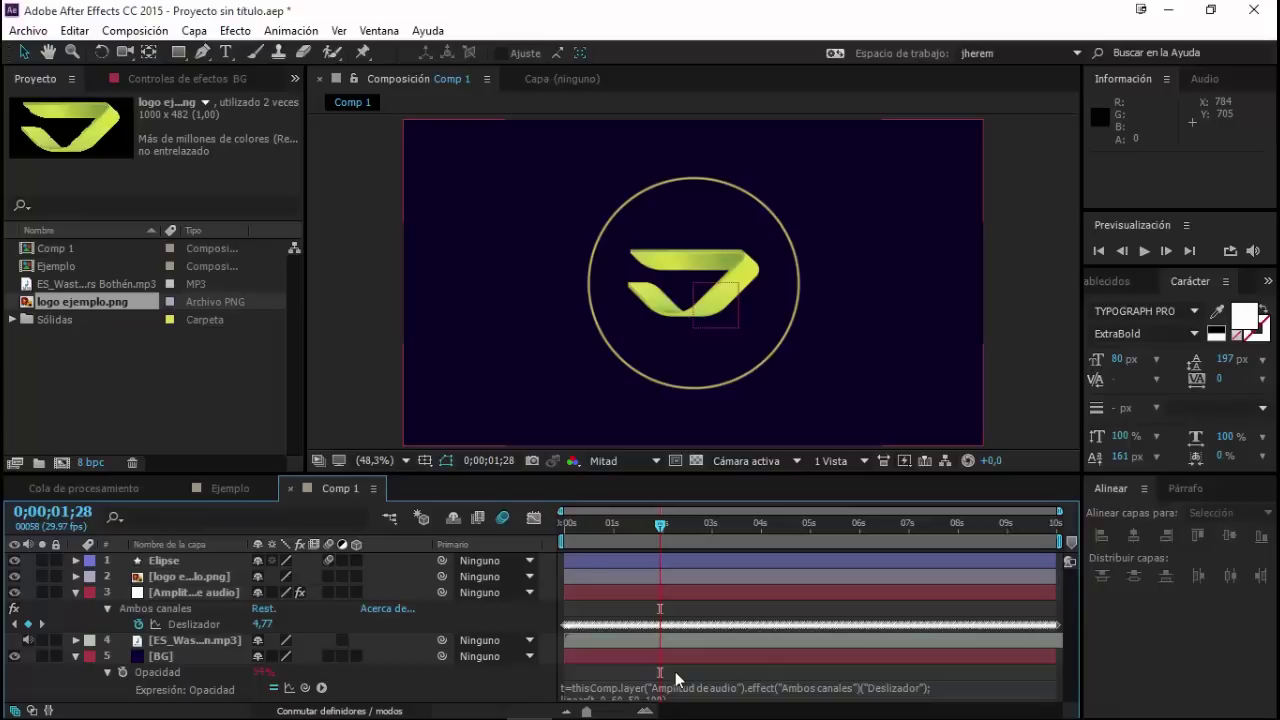
pyautogui.click(75, 657)
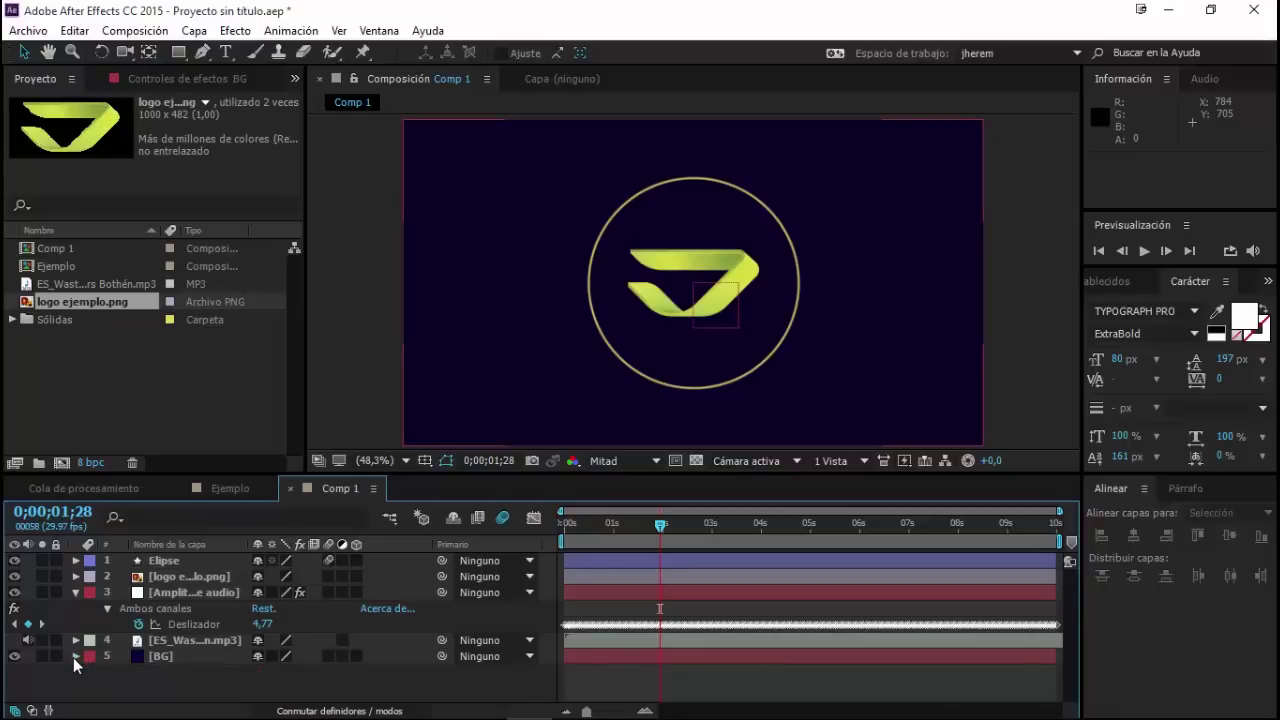
# Step: Create a text layer reading AUDIO INTELIGENTE in the composition
pyautogui.click(138, 686)
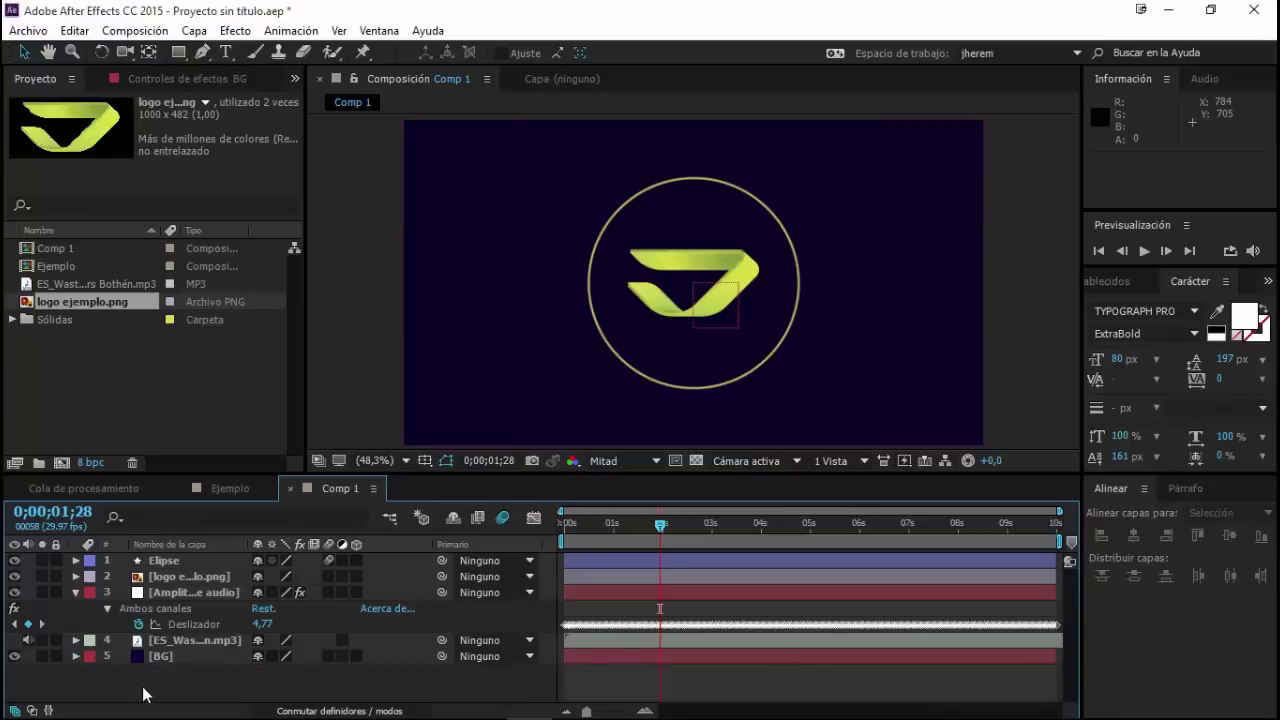
pyautogui.click(226, 52)
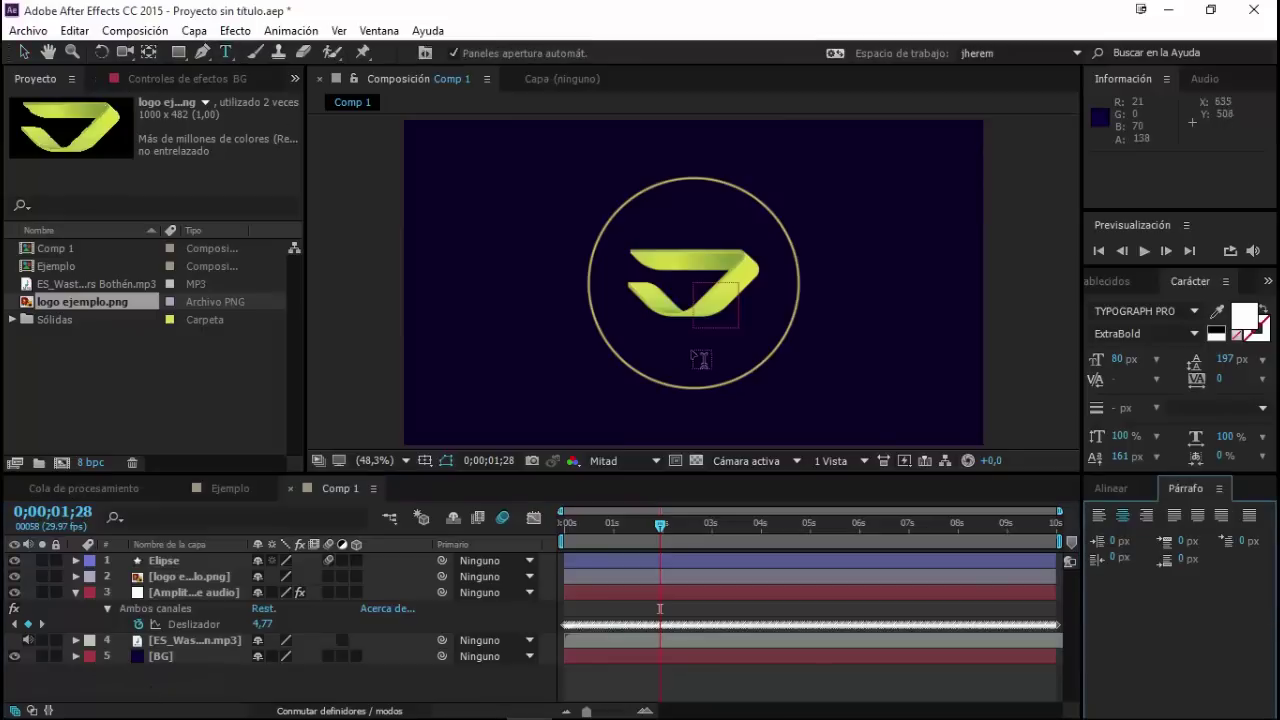
pyautogui.click(701, 362)
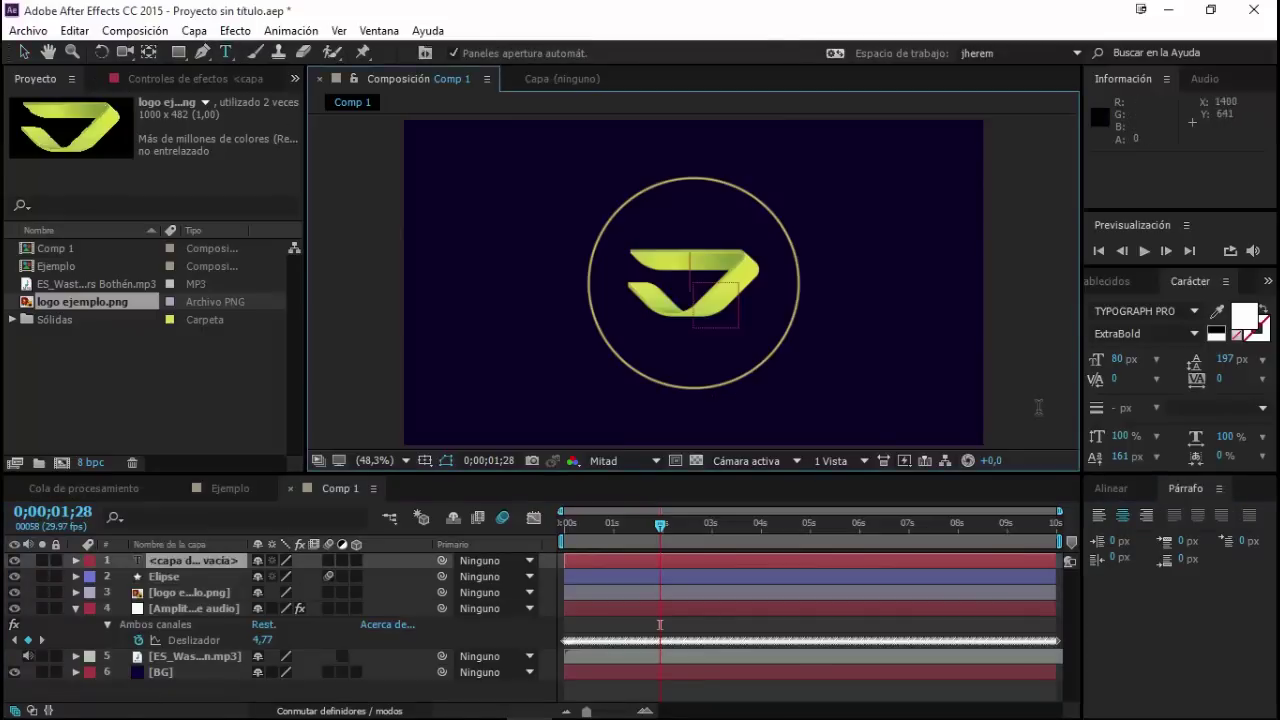
pyautogui.write('AUDIO')
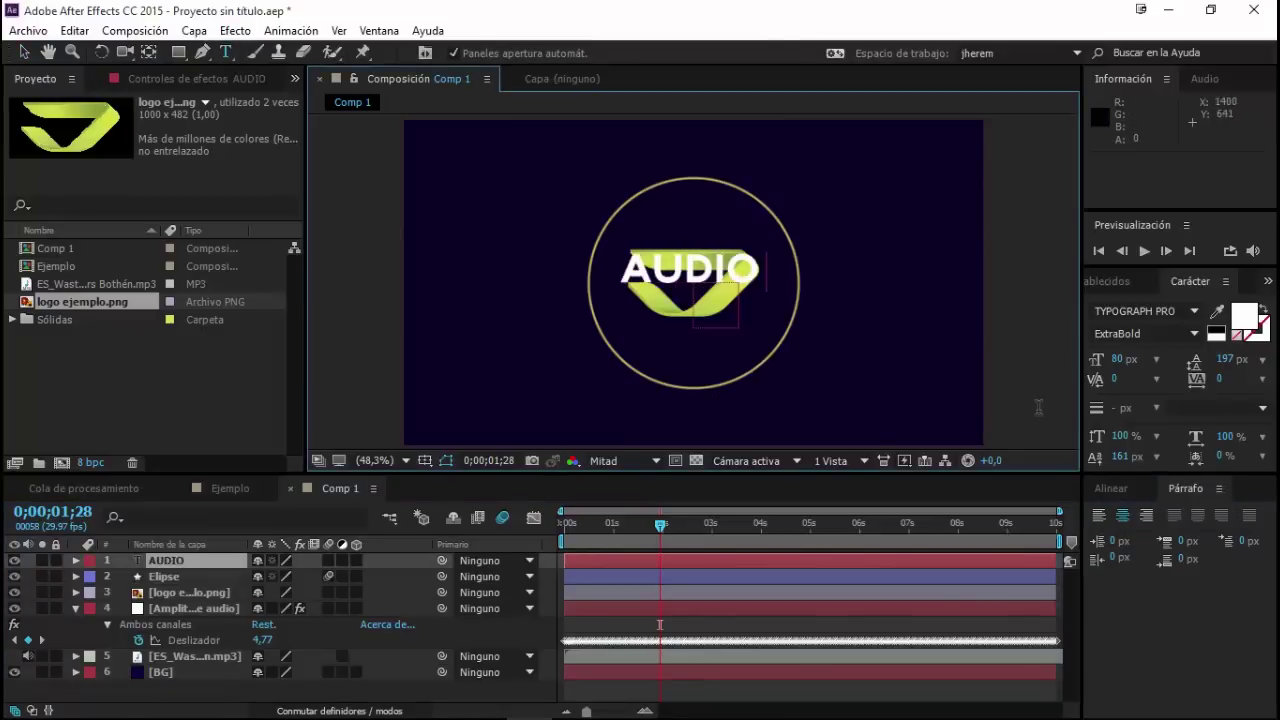
pyautogui.write(' INTELIGENTE')
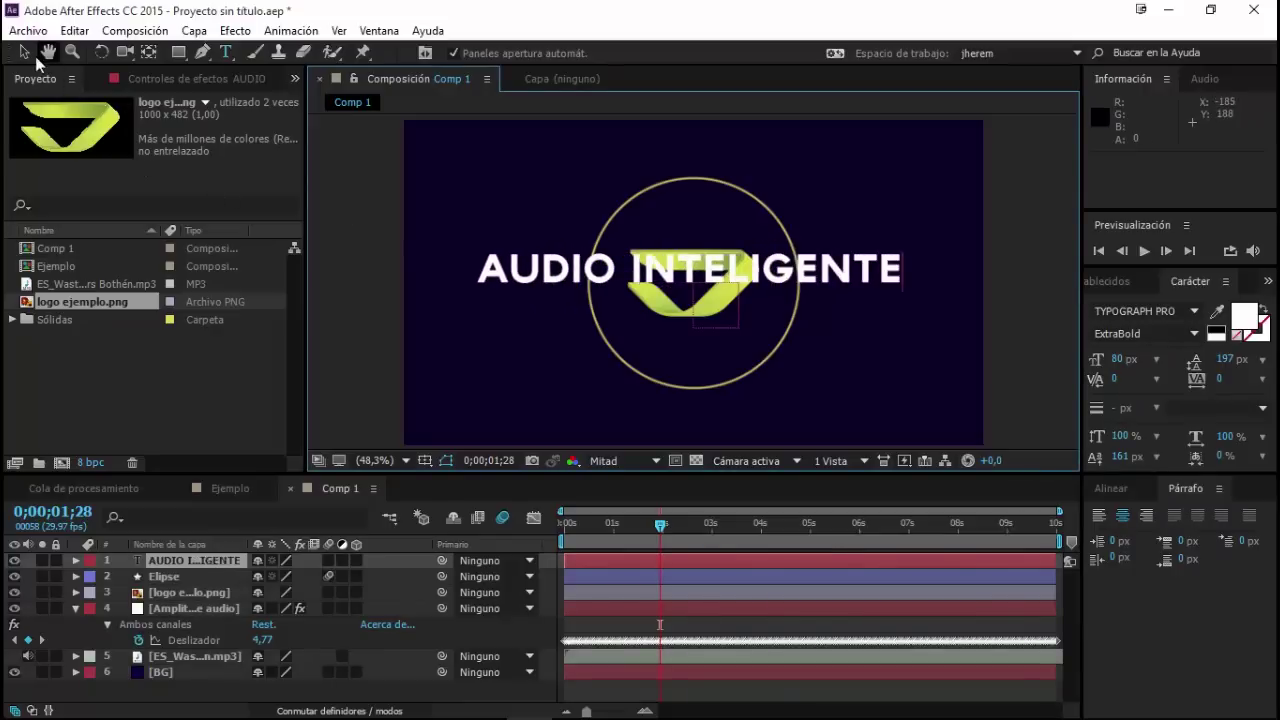
pyautogui.click(25, 52)
# Step: Centre the text horizontally, size it to 25 px, and move it below the logo
pyautogui.click(1128, 488)
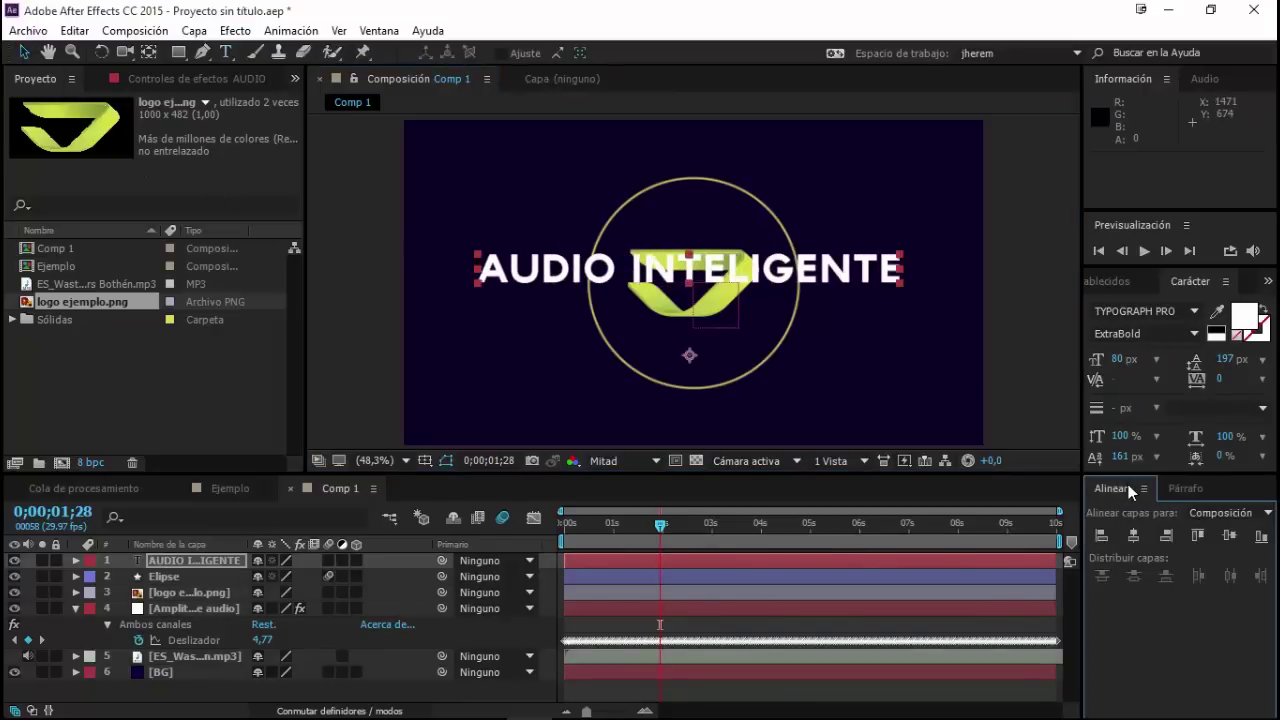
pyautogui.click(1134, 537)
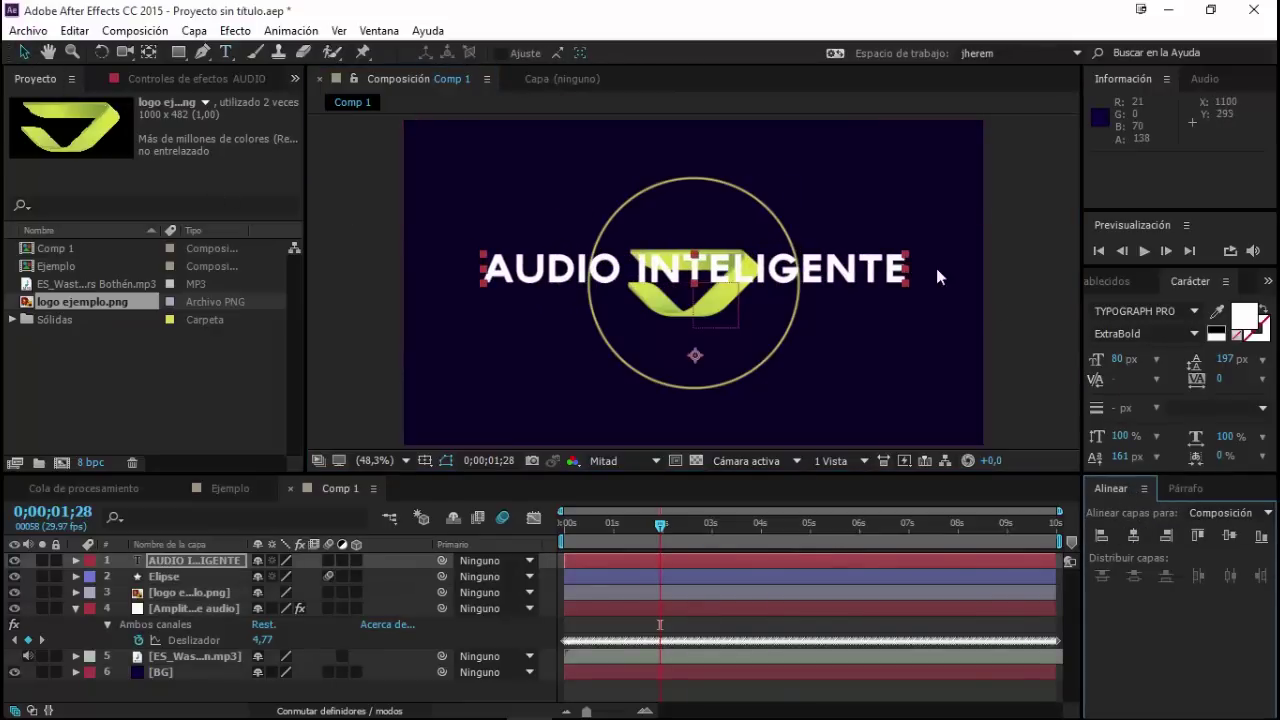
pyautogui.moveTo(1117, 359); pyautogui.dragTo(1064, 361)
pyautogui.moveTo(731, 281); pyautogui.dragTo(731, 346)
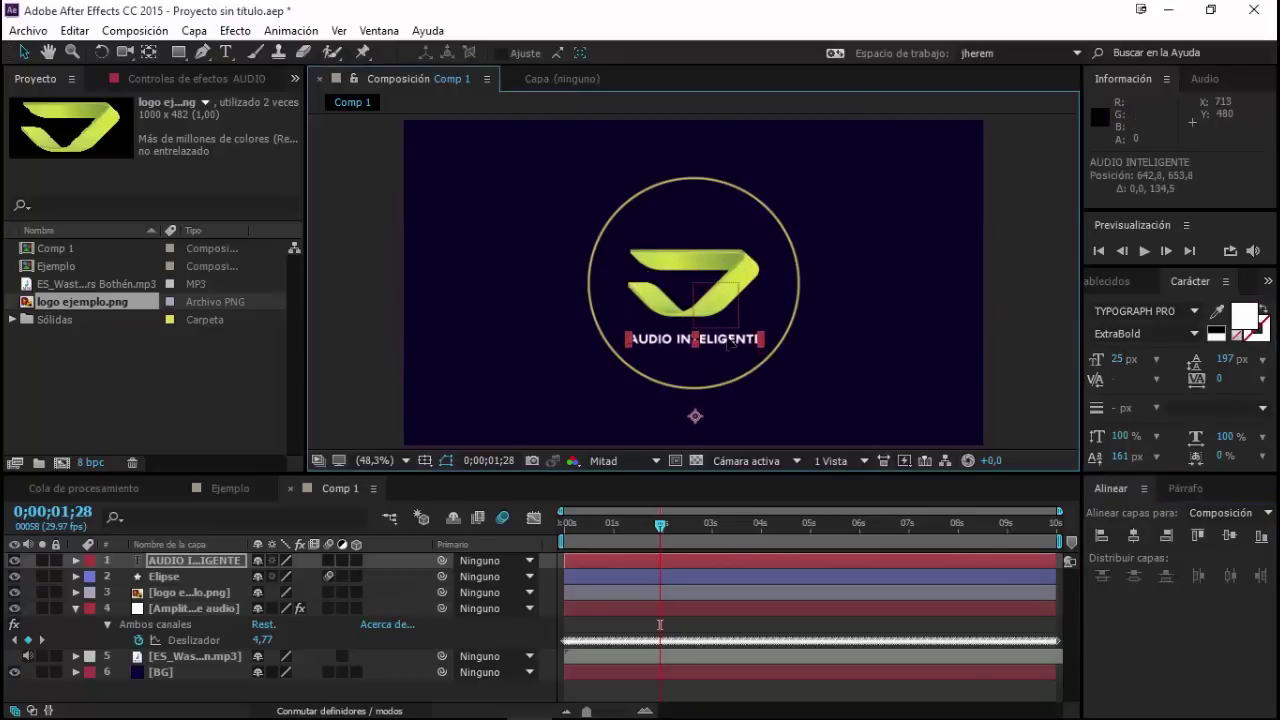
pyautogui.click(189, 558)
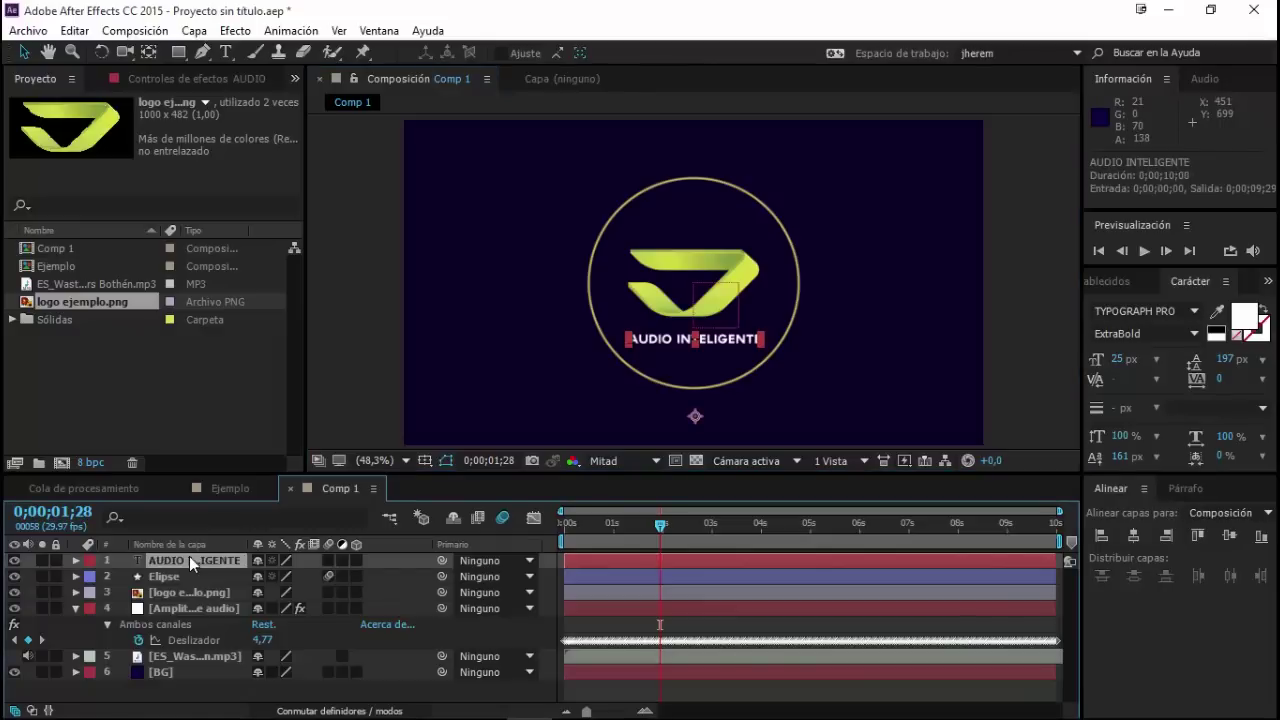
# Step: Add a text Opacity expression with t= linked to the audio slider, then insert linear()
pyautogui.press('t')
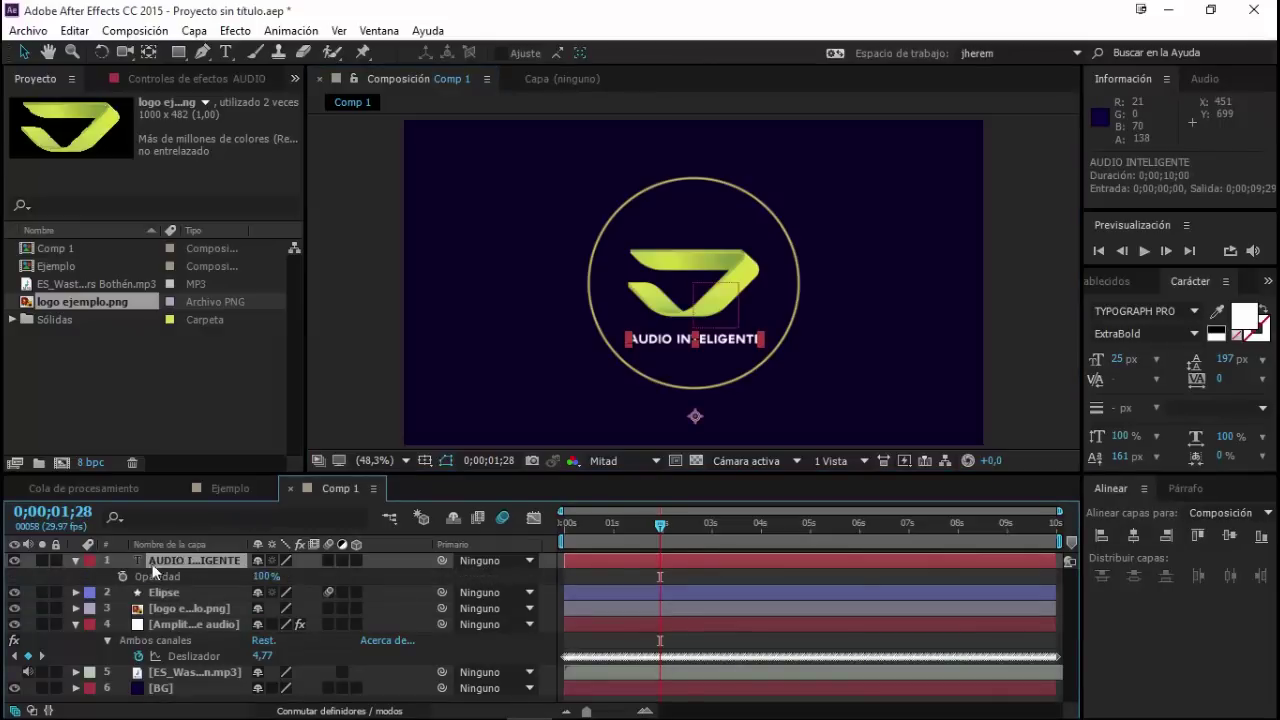
pyautogui.keyDown('alt'); pyautogui.click(121, 576); pyautogui.keyUp('alt')
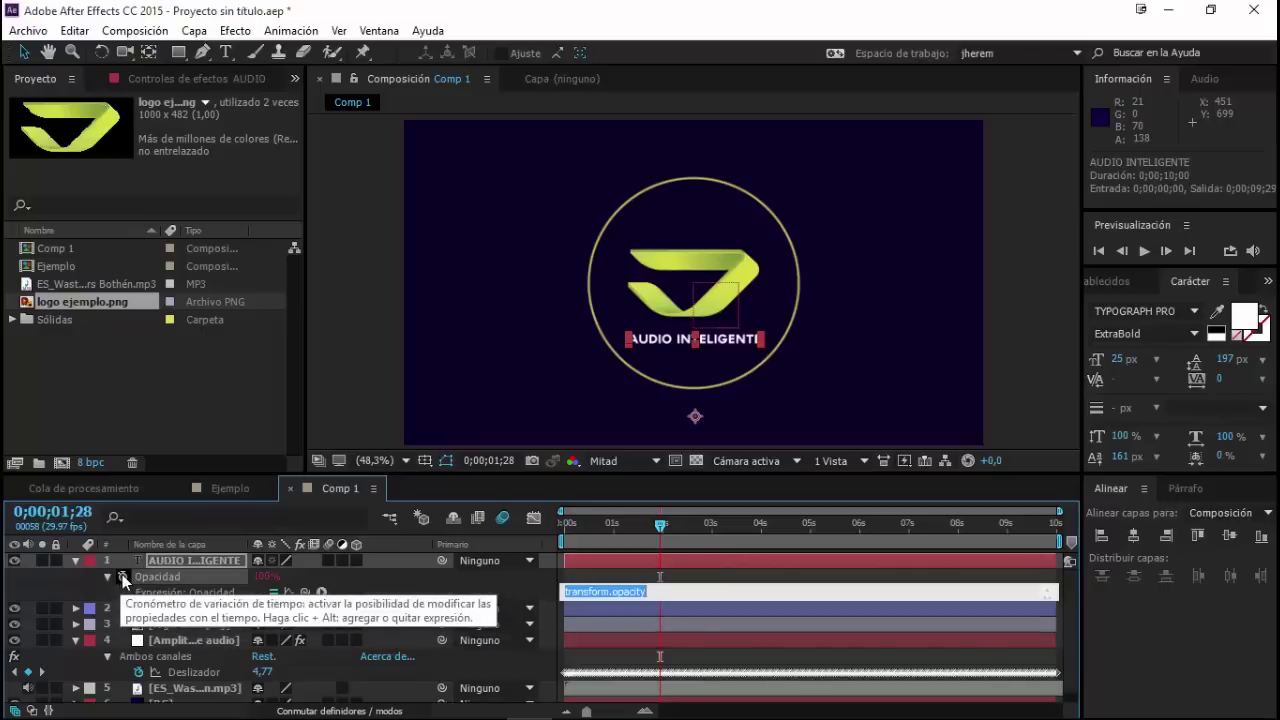
pyautogui.write('t=')
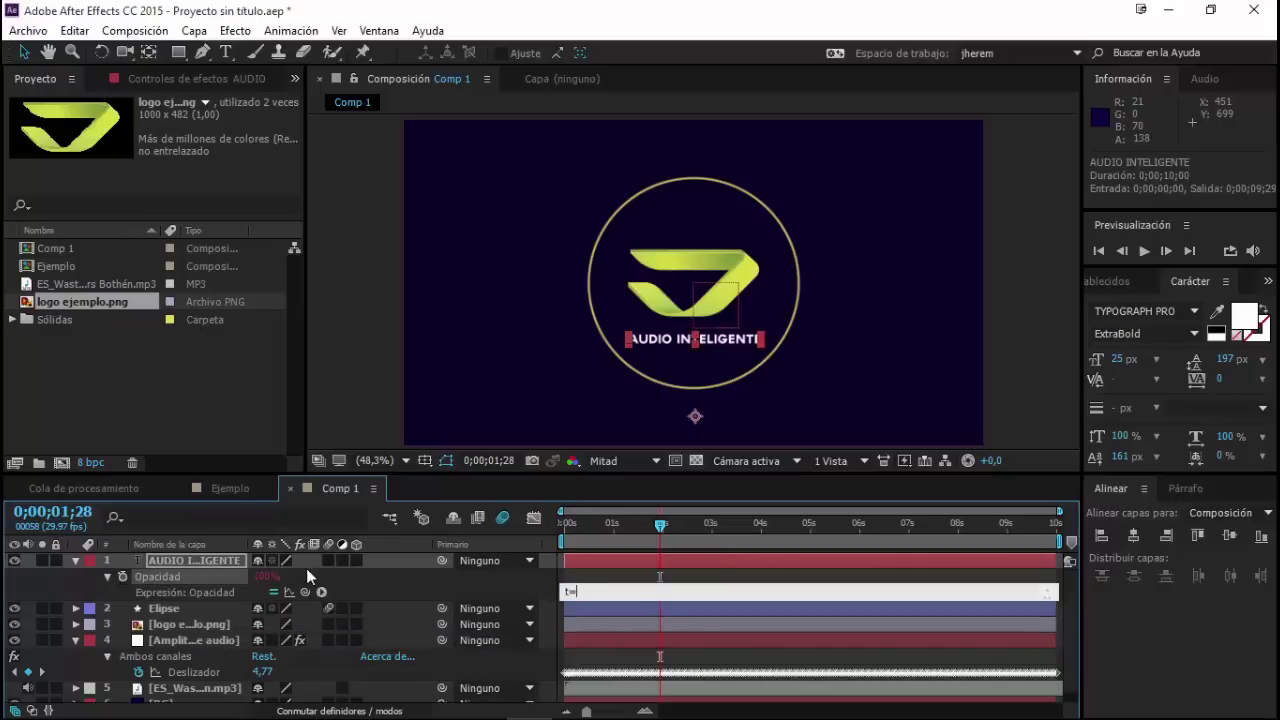
pyautogui.moveTo(305, 592); pyautogui.dragTo(193, 671)
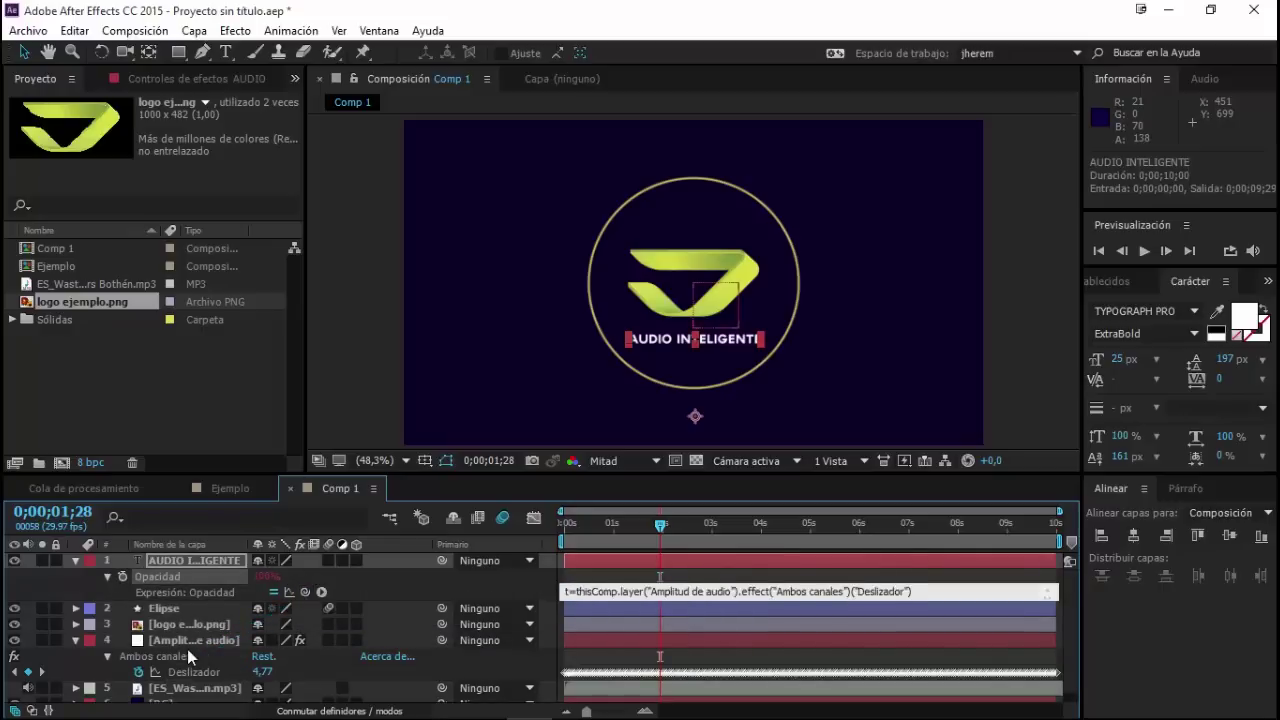
pyautogui.write(';')
pyautogui.press('Return')
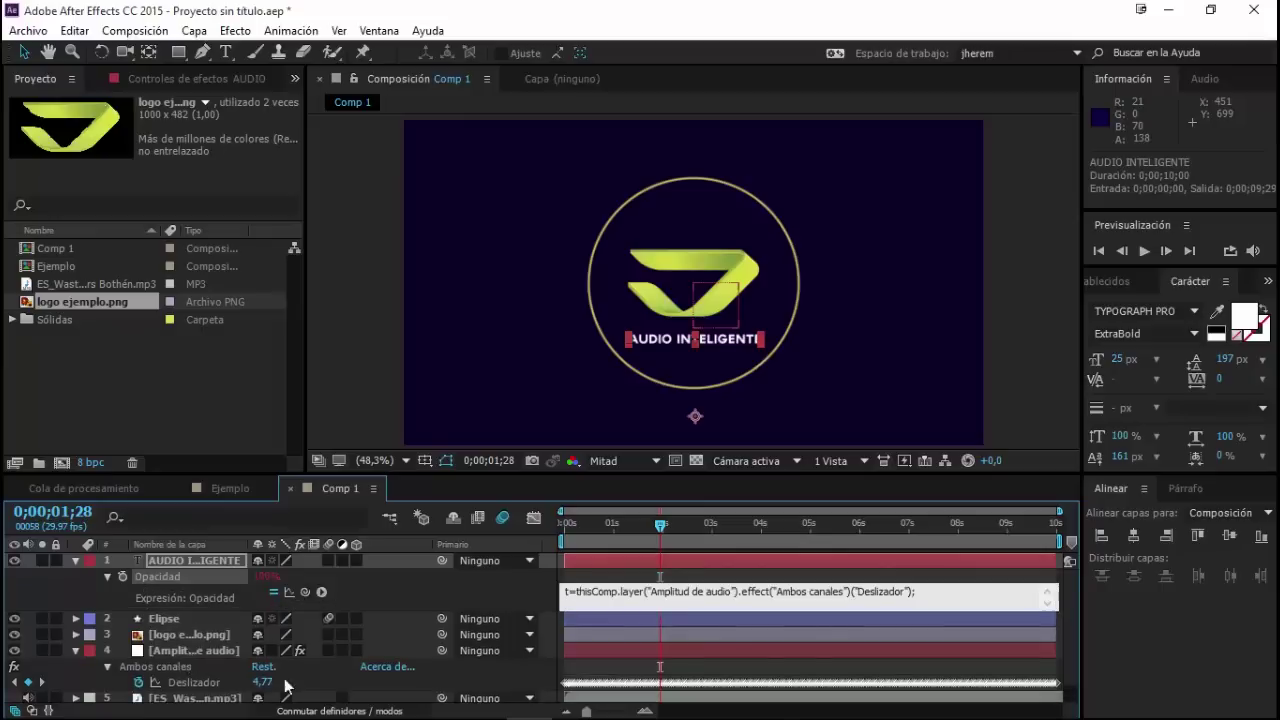
pyautogui.click(321, 591)
pyautogui.moveTo(348, 293)
pyautogui.click(245, 311)
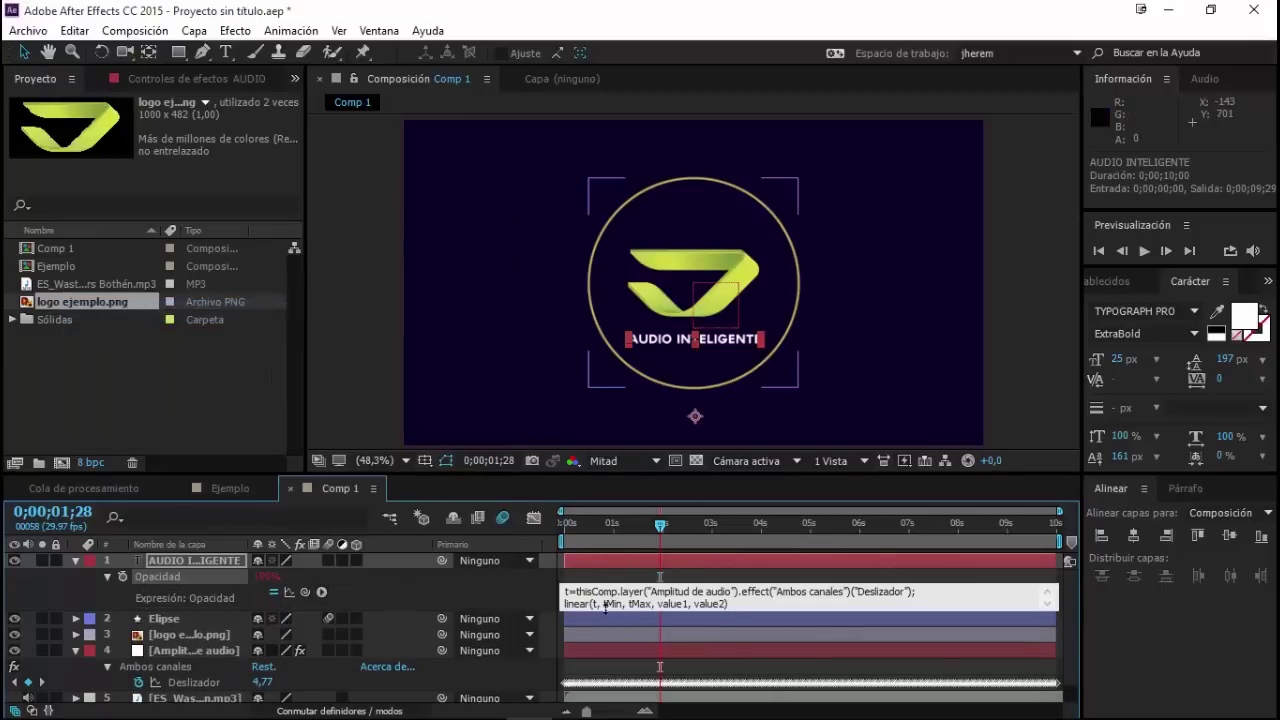
# Step: Fill in the function as linear(t, 0, 60, 0, 100)
pyautogui.press('Delete')
pyautogui.press('Delete')
pyautogui.press('Delete')
pyautogui.write('0')
pyautogui.press('Delete')
pyautogui.press('Delete')
pyautogui.press('Delete')
pyautogui.press('Delete')
pyautogui.write('60')
pyautogui.press('Delete')
pyautogui.press('Delete')
pyautogui.press('Delete')
pyautogui.press('Delete')
pyautogui.press('Delete')
pyautogui.press('Delete')
pyautogui.write('0')
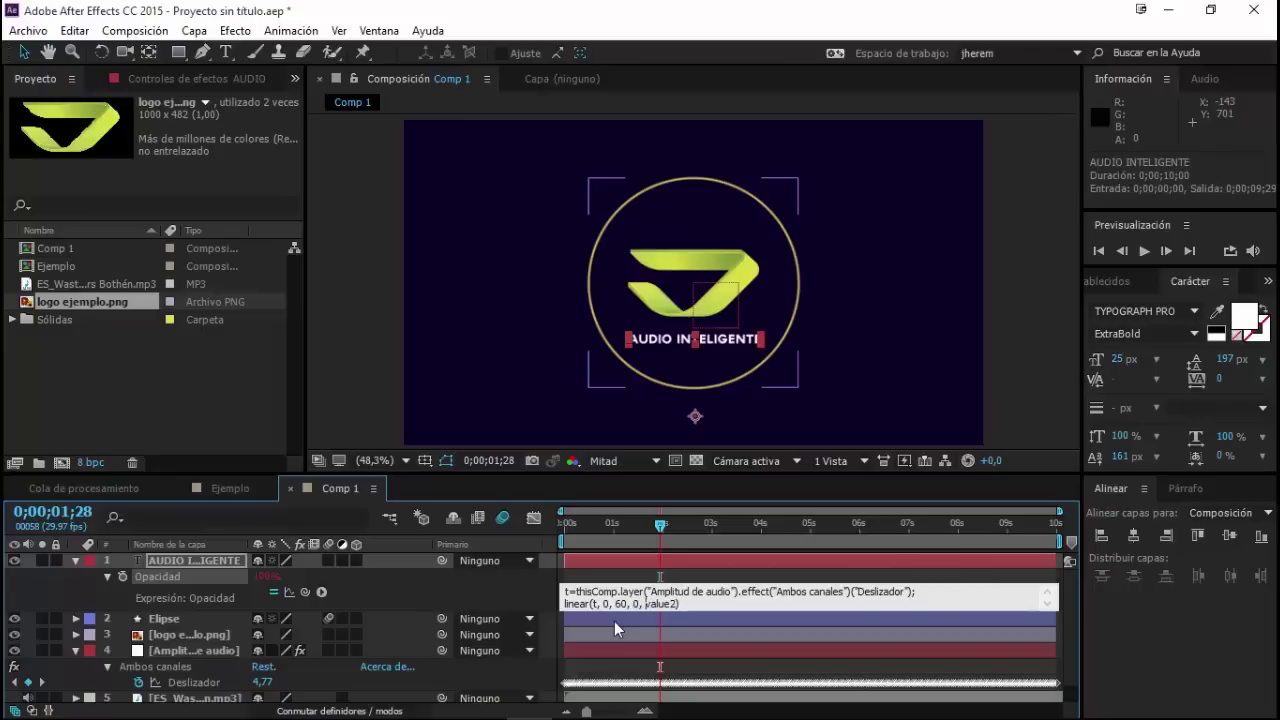
pyautogui.press('Delete')
pyautogui.press('Delete')
pyautogui.press('Delete')
pyautogui.press('Delete')
pyautogui.press('Delete')
pyautogui.press('Delete')
pyautogui.press('Delete')
pyautogui.write('100)')
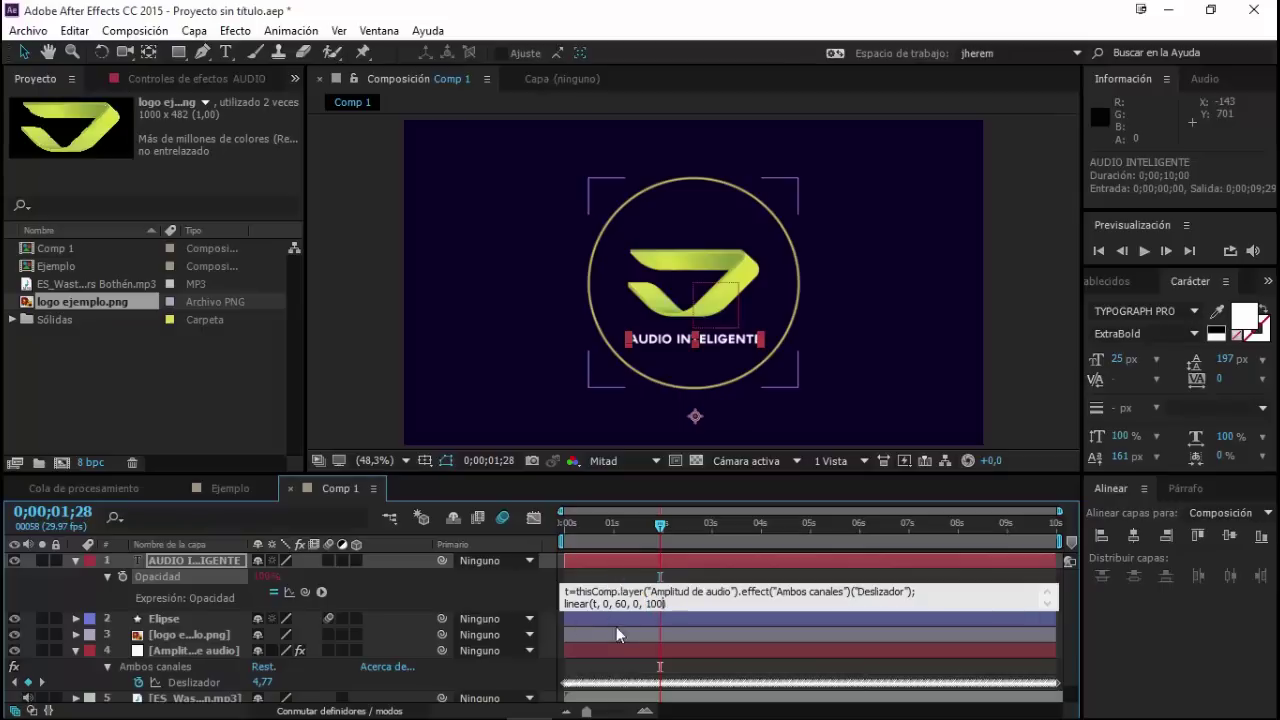
# Step: Review the linear(t, 0, 60, 0, 100) line by selecting it in the expression field
pyautogui.moveTo(671, 603); pyautogui.dragTo(561, 604)
pyautogui.click(674, 603)
pyautogui.moveTo(676, 603); pyautogui.dragTo(561, 604)
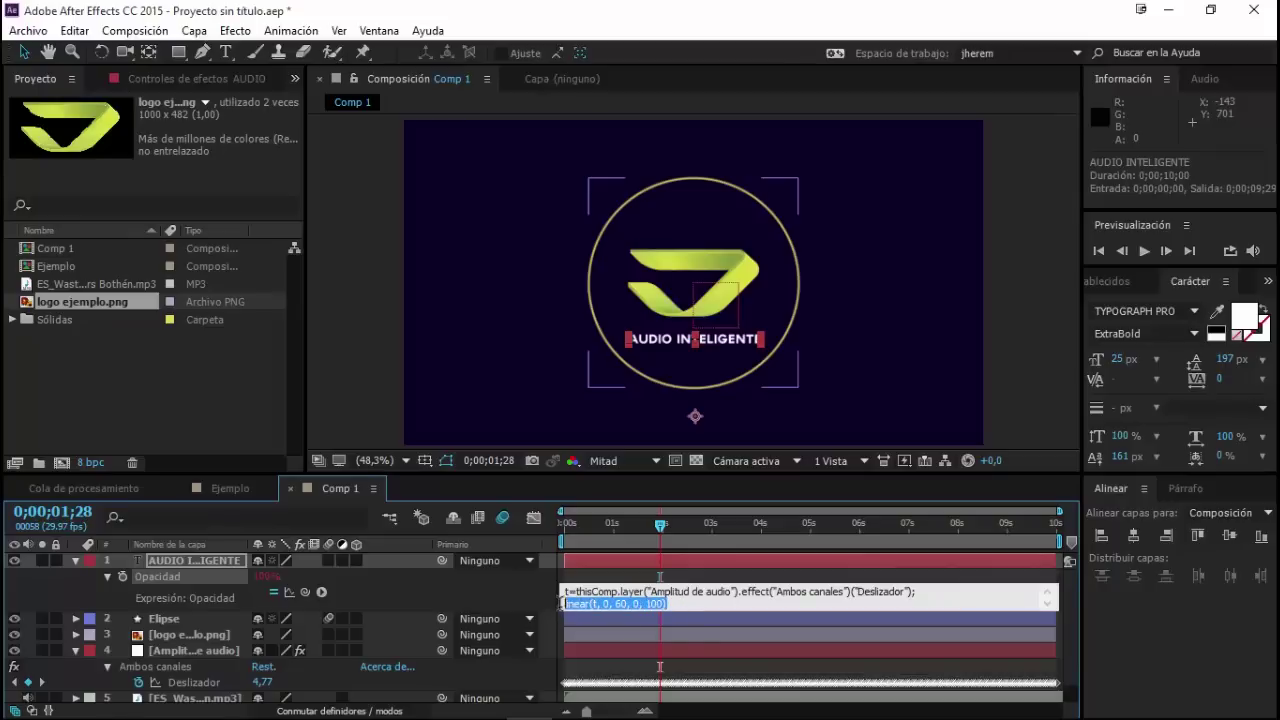
pyautogui.click(669, 603)
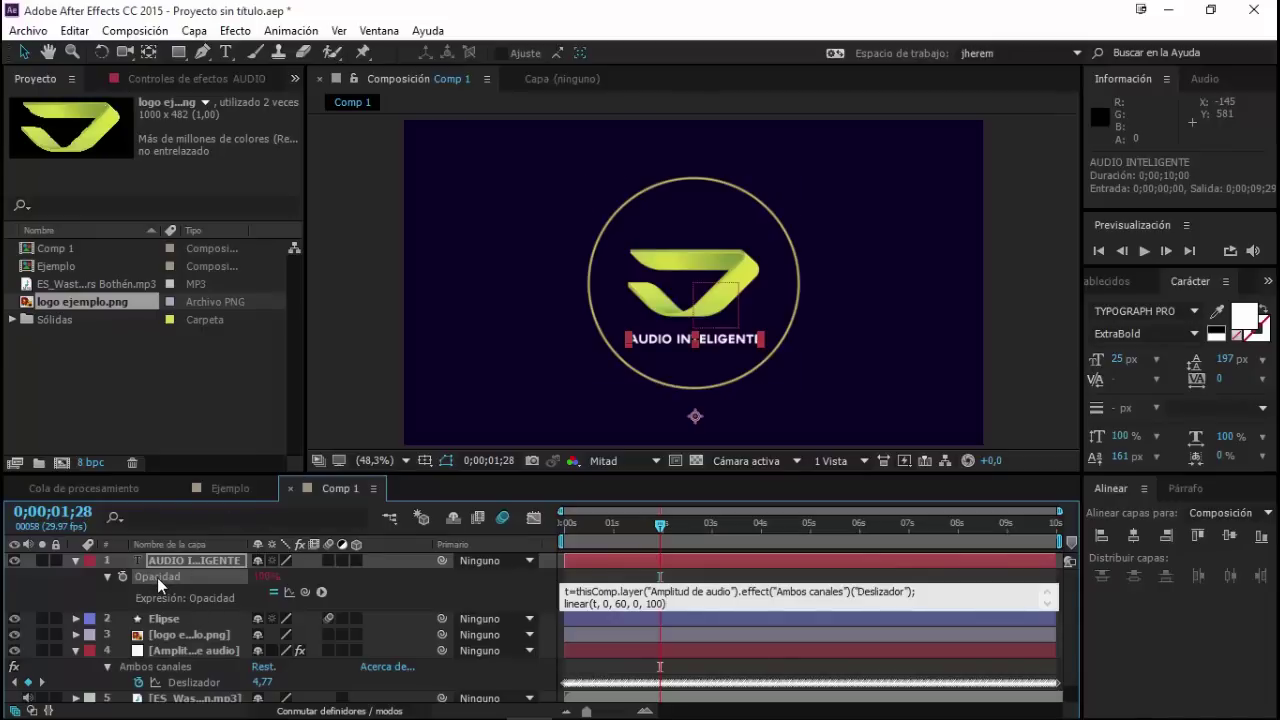
pyautogui.click(667, 619)
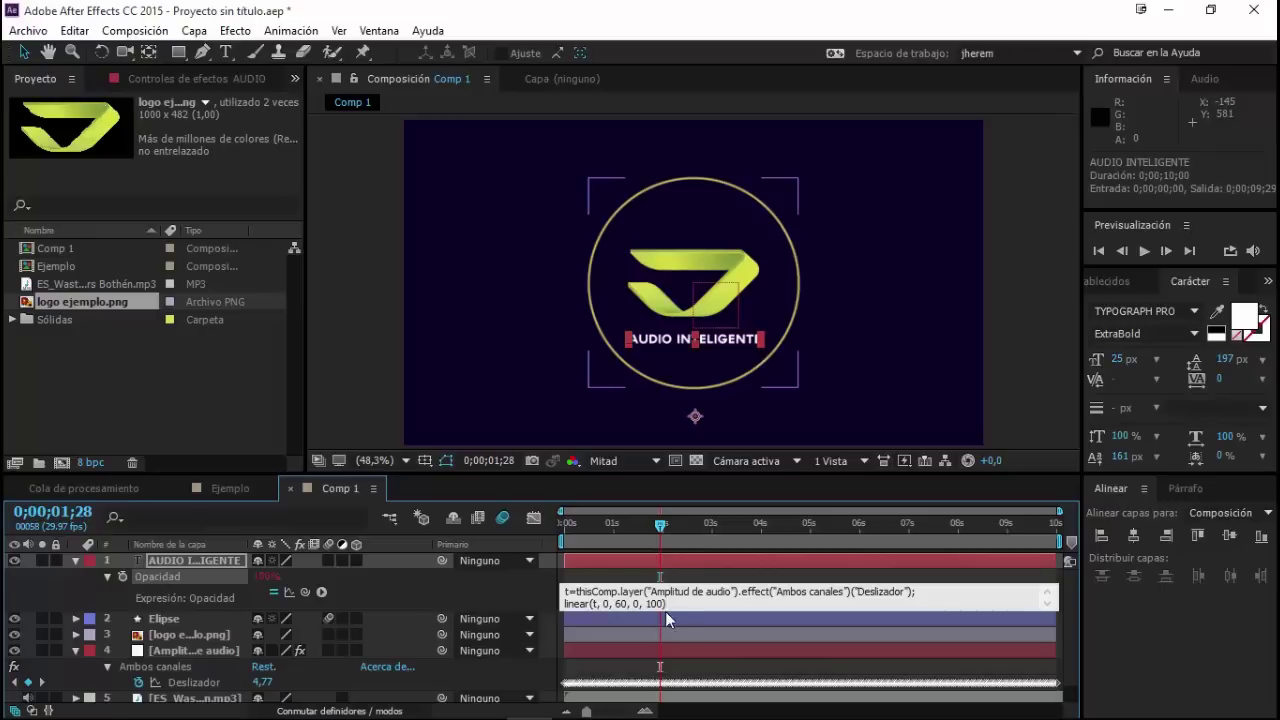
pyautogui.moveTo(624, 604); pyautogui.dragTo(565, 603)
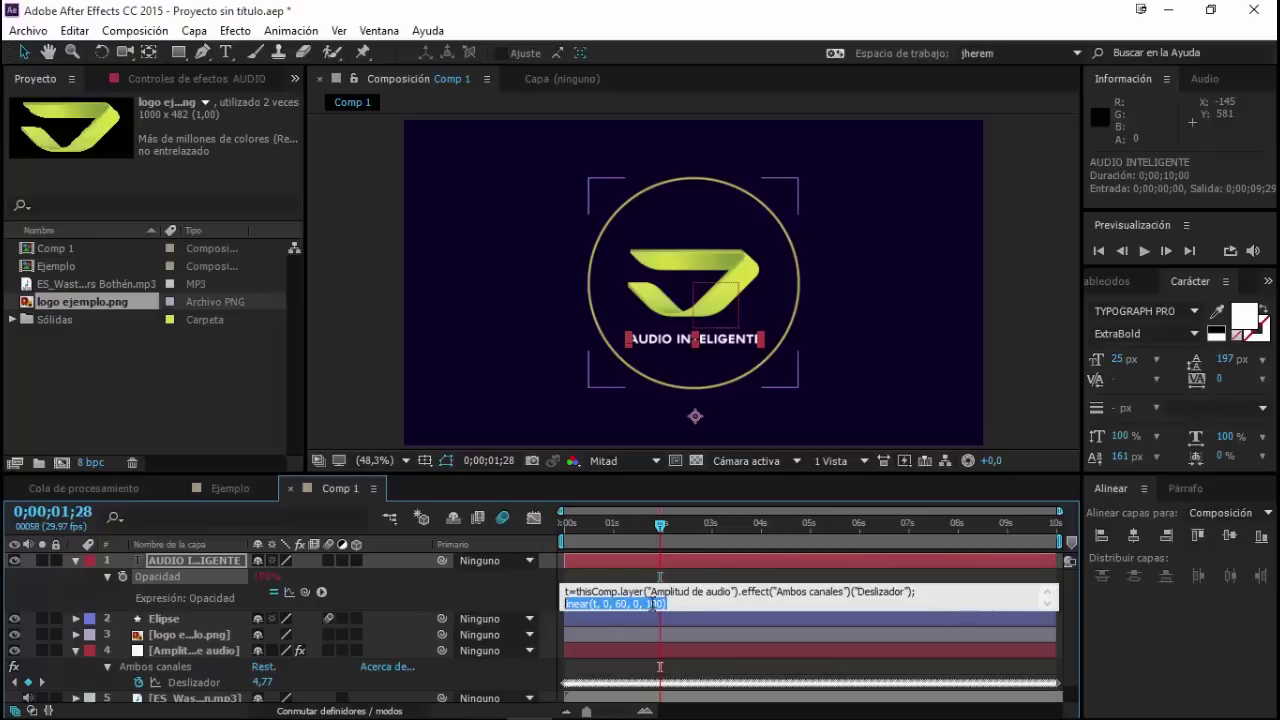
pyautogui.moveTo(682, 600); pyautogui.dragTo(571, 608)
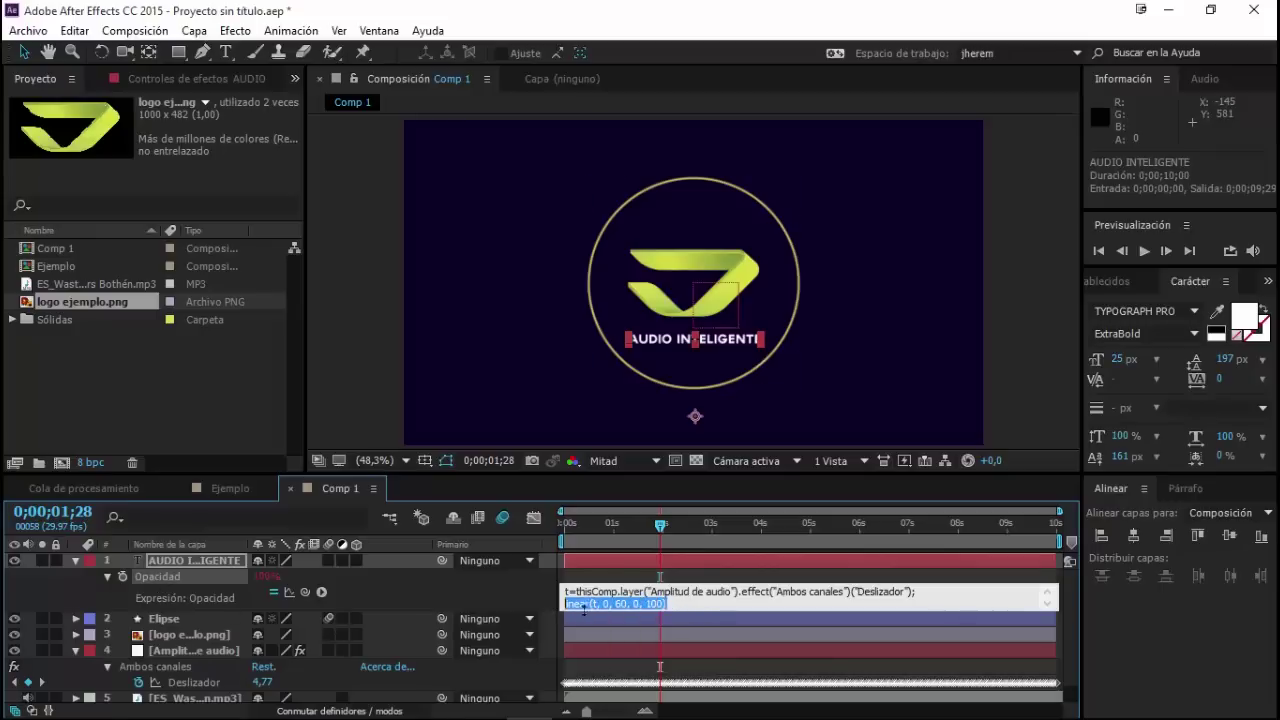
pyautogui.click(678, 603)
# Step: Commit the expression, preview, scrub to about 0;00;02;05, and collapse the text layer
pyautogui.click(646, 575)
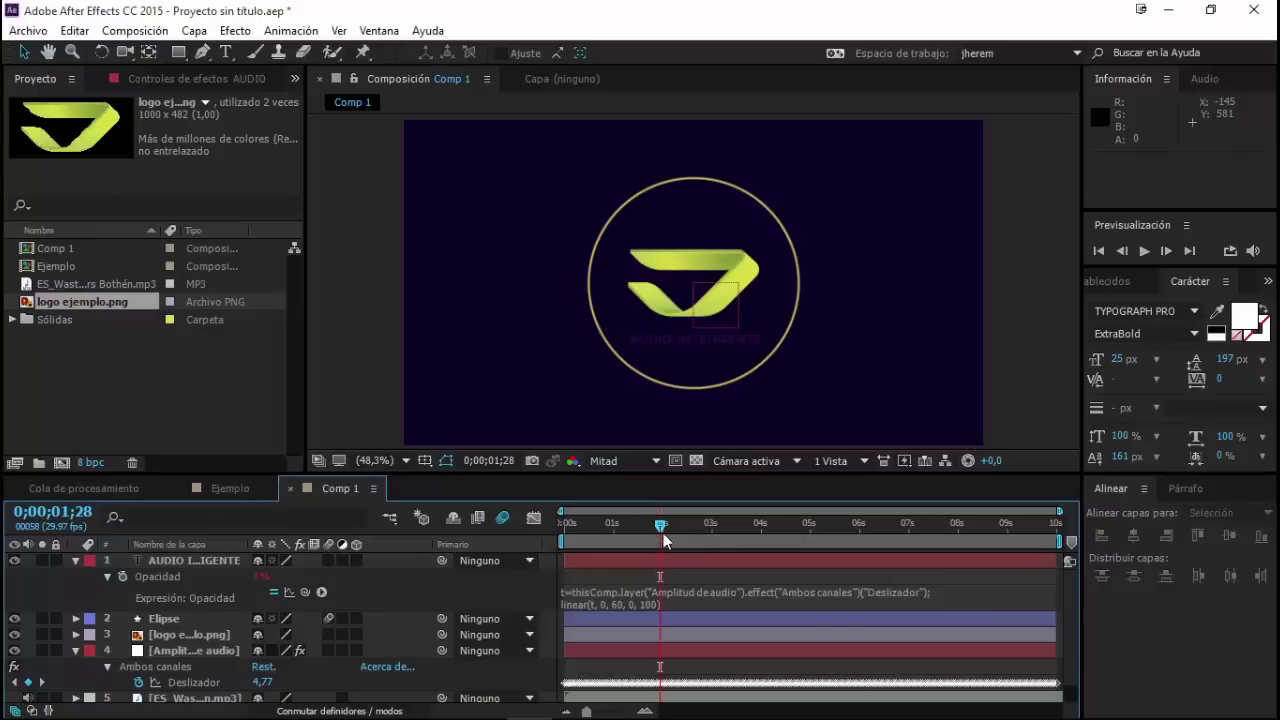
pyautogui.press('space')
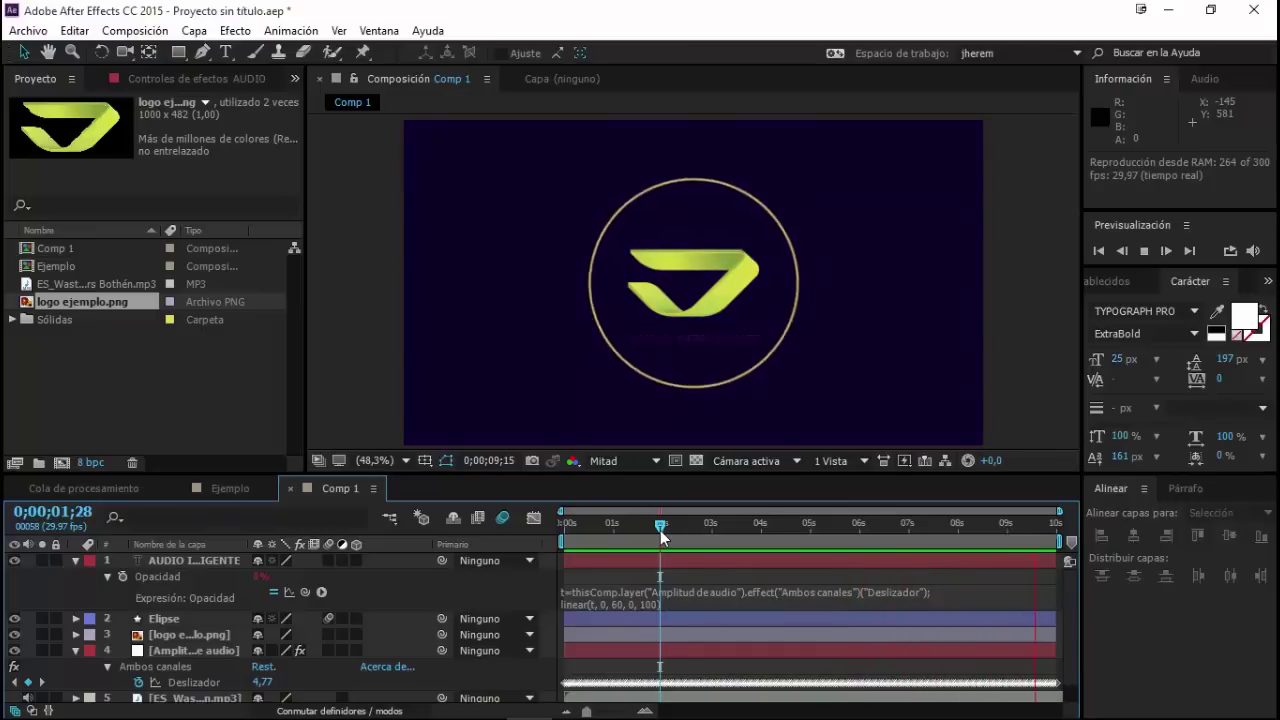
pyautogui.moveTo(660, 530); pyautogui.dragTo(671, 533)
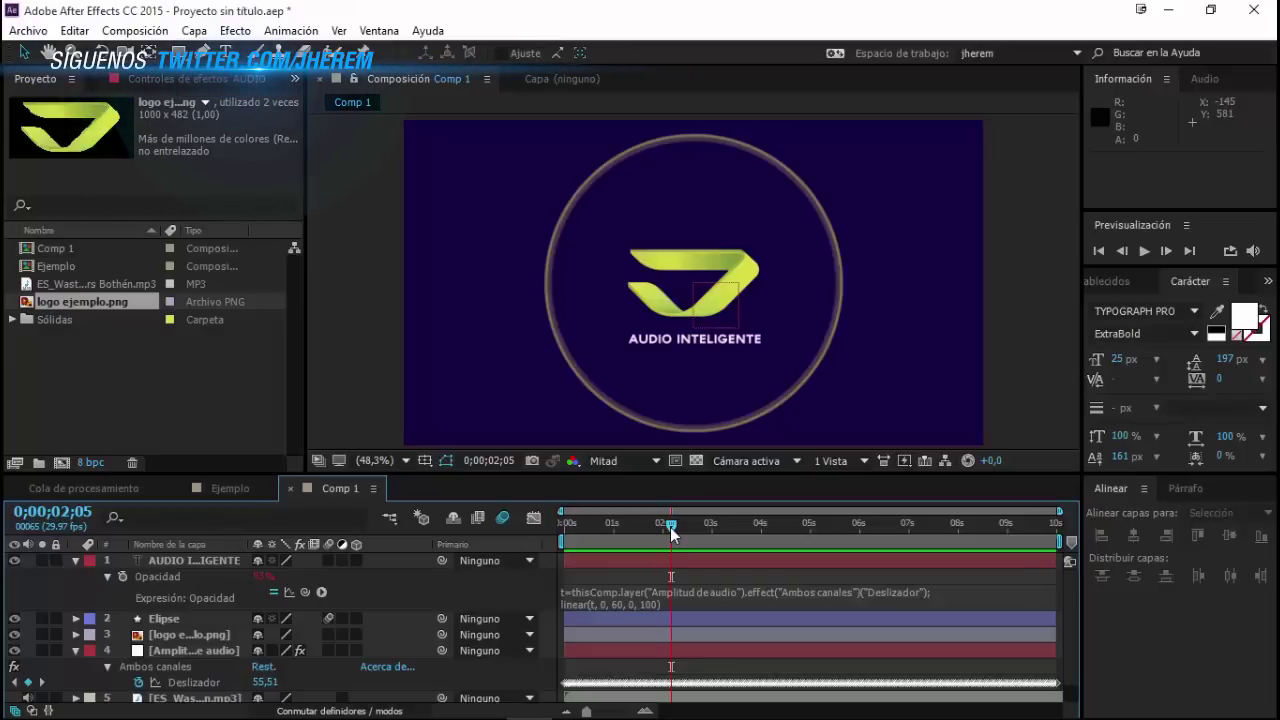
pyautogui.click(75, 561)
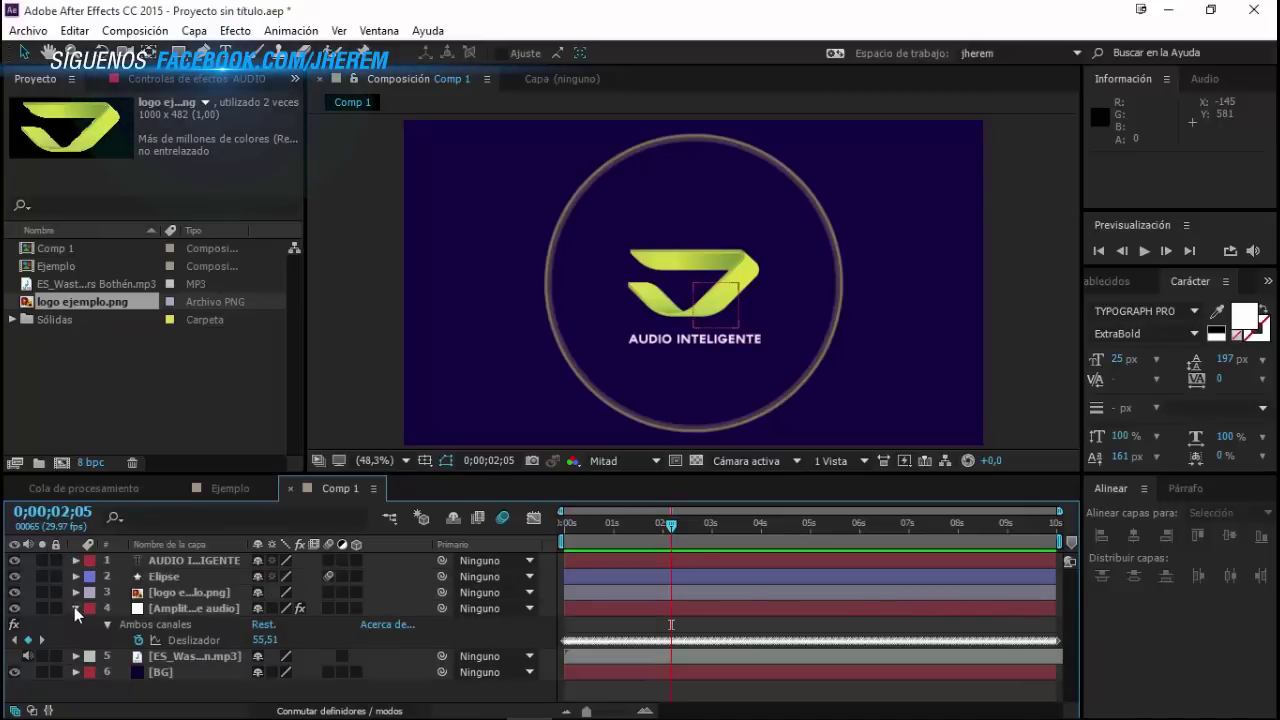
# Step: Create a new shape layer containing a Rectangle path and a Fill
pyautogui.click(75, 608)
pyautogui.rightClick(145, 668)
pyautogui.moveTo(222, 487)
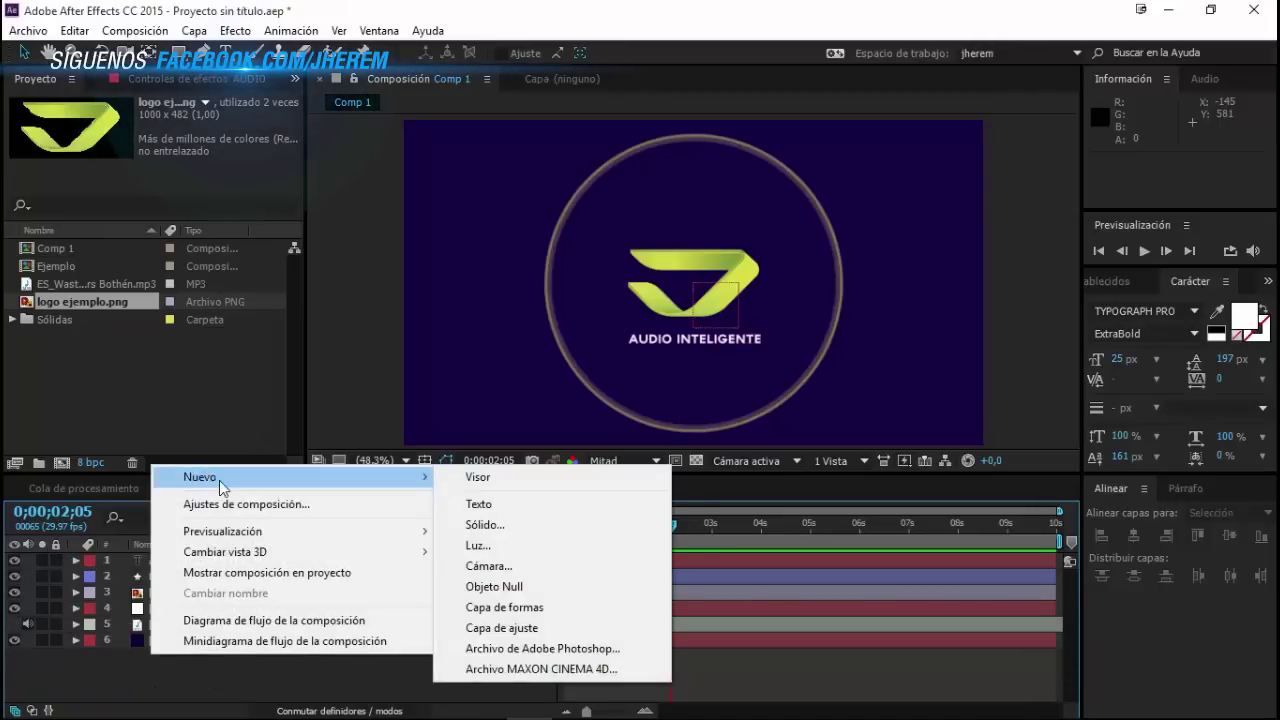
pyautogui.click(490, 608)
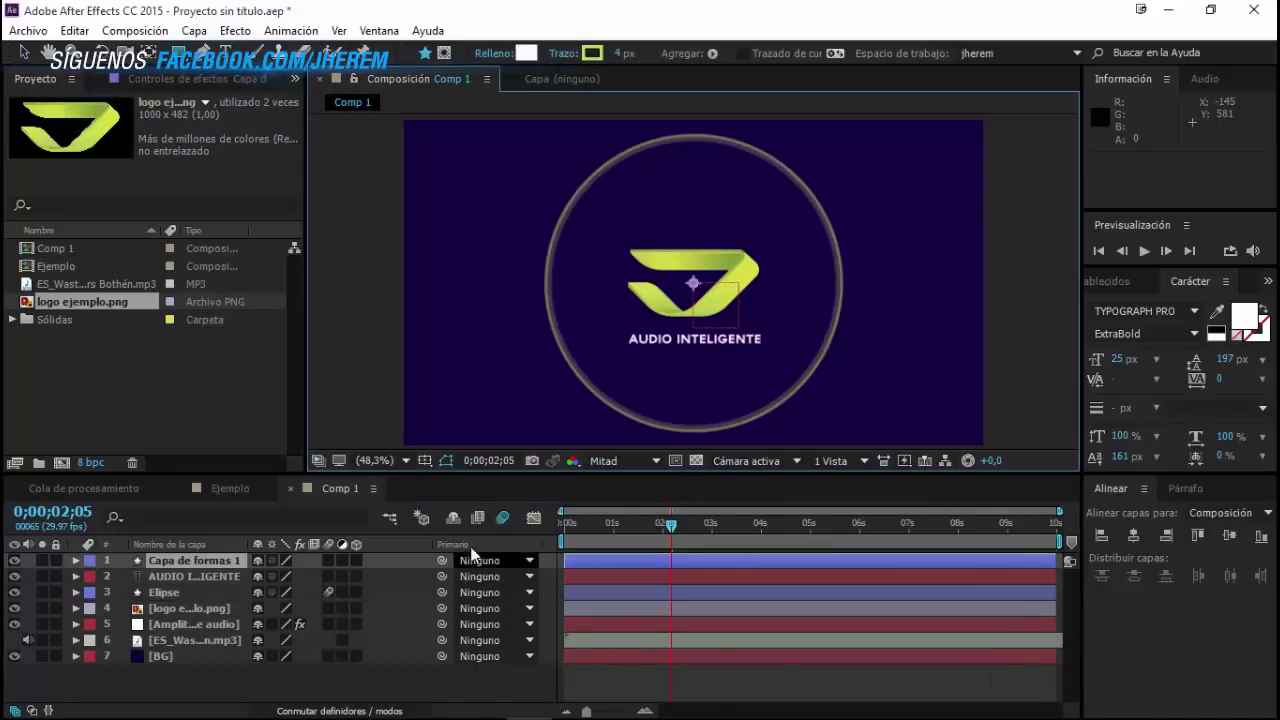
pyautogui.click(712, 53)
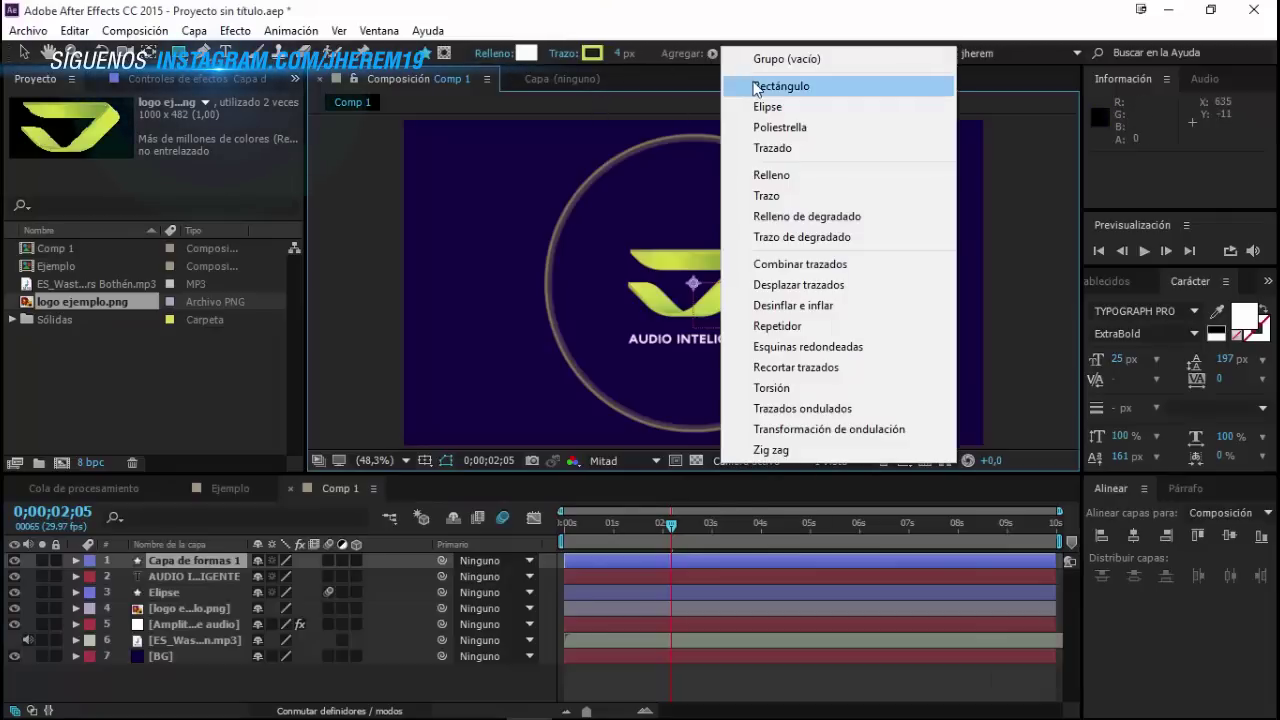
pyautogui.click(753, 88)
pyautogui.click(708, 53)
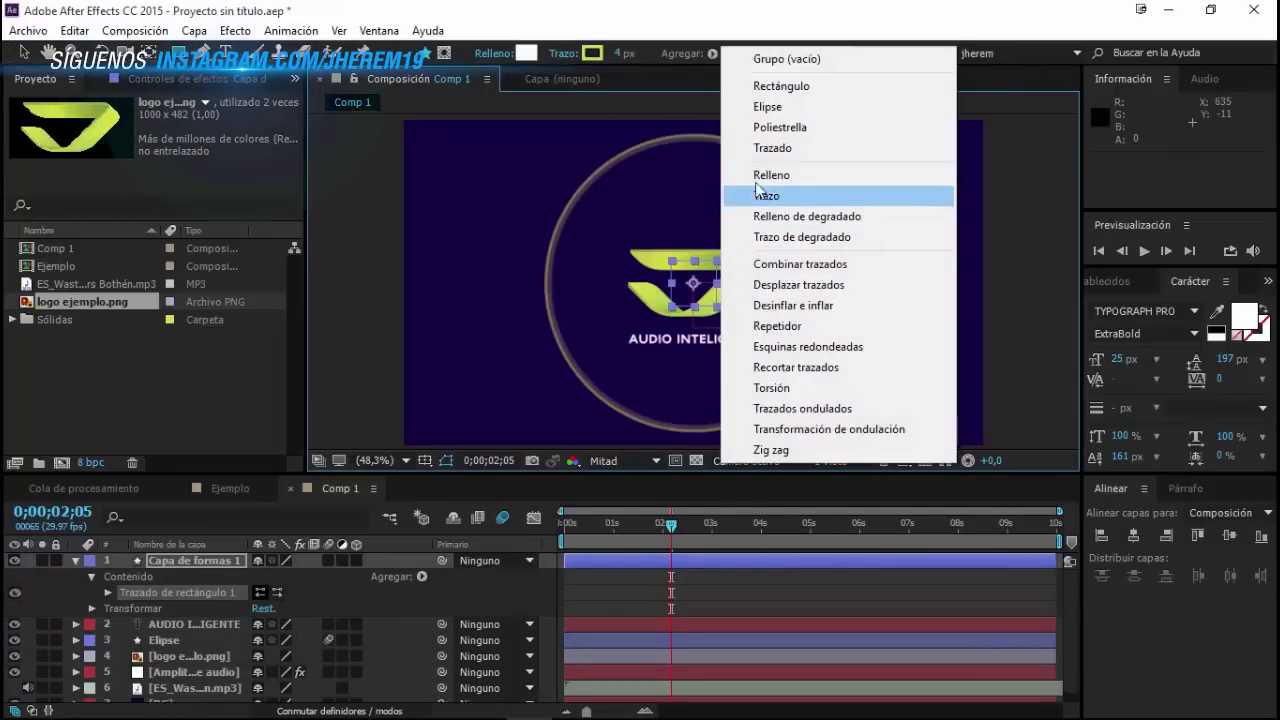
pyautogui.click(765, 175)
# Step: Set the rectangle's fill to the logo's yellow-green C4D544 using the eyedropper
pyautogui.click(525, 54)
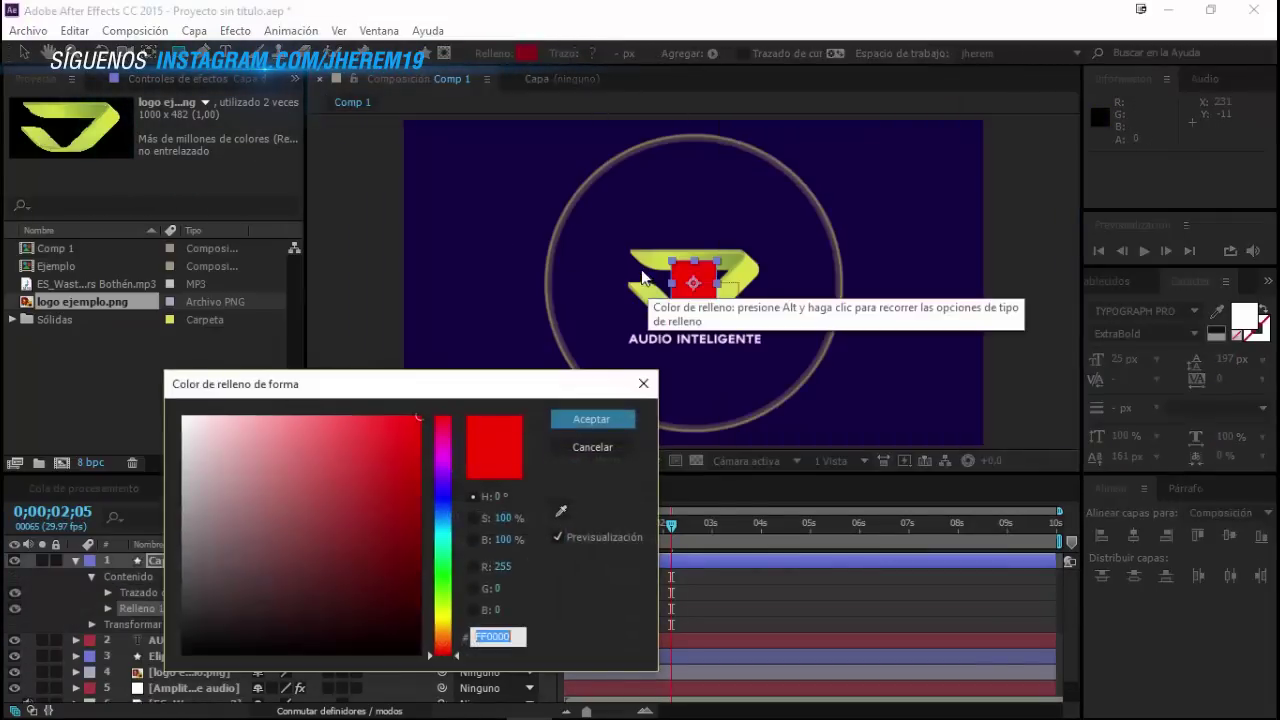
pyautogui.click(561, 511)
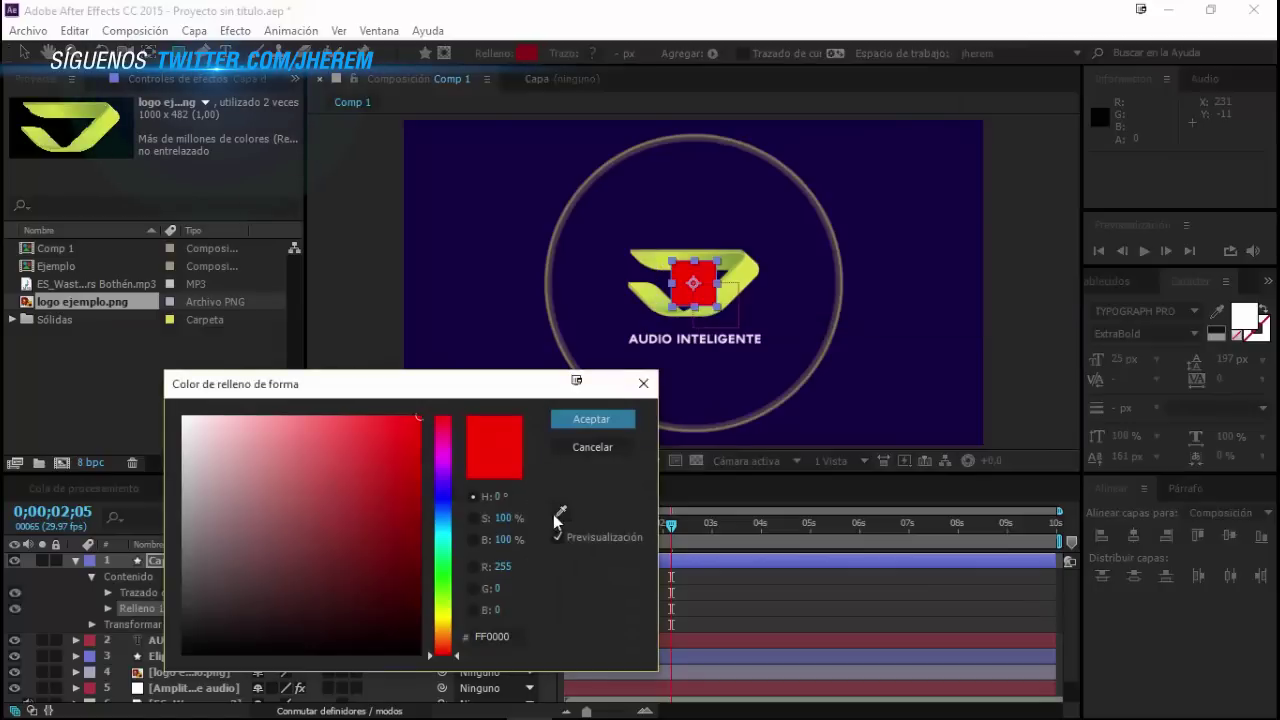
pyautogui.click(655, 257)
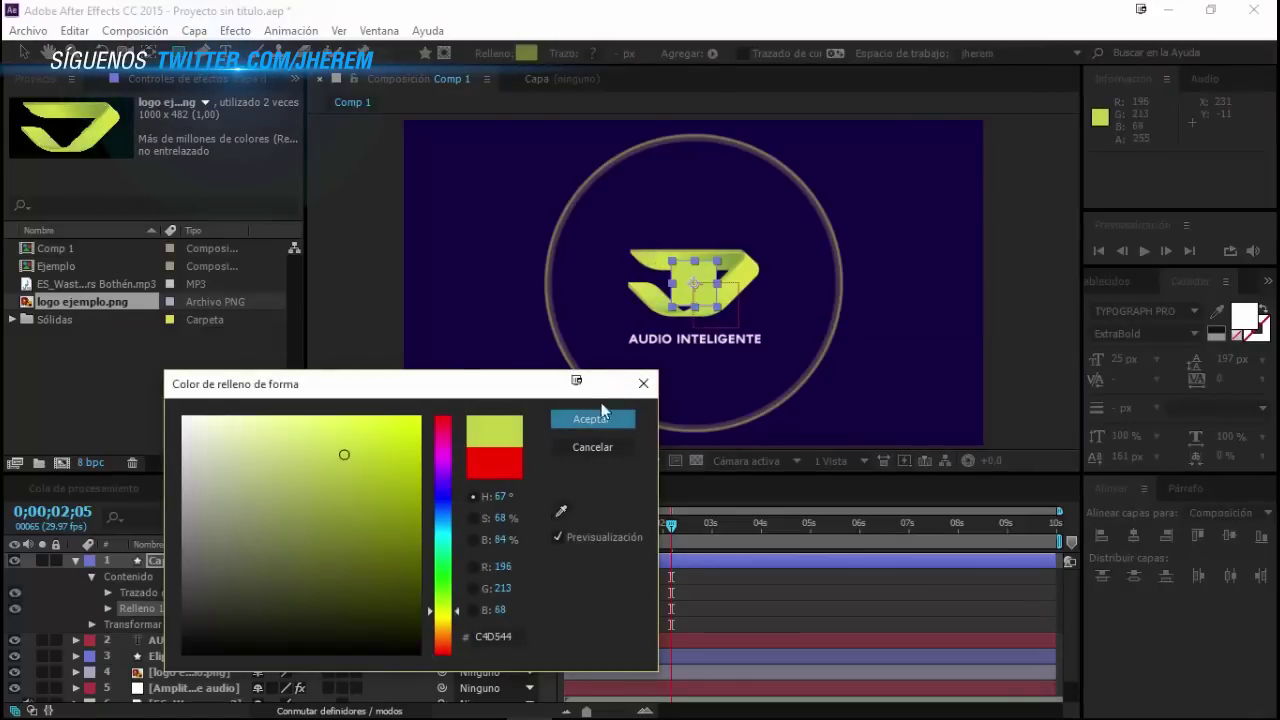
pyautogui.click(590, 421)
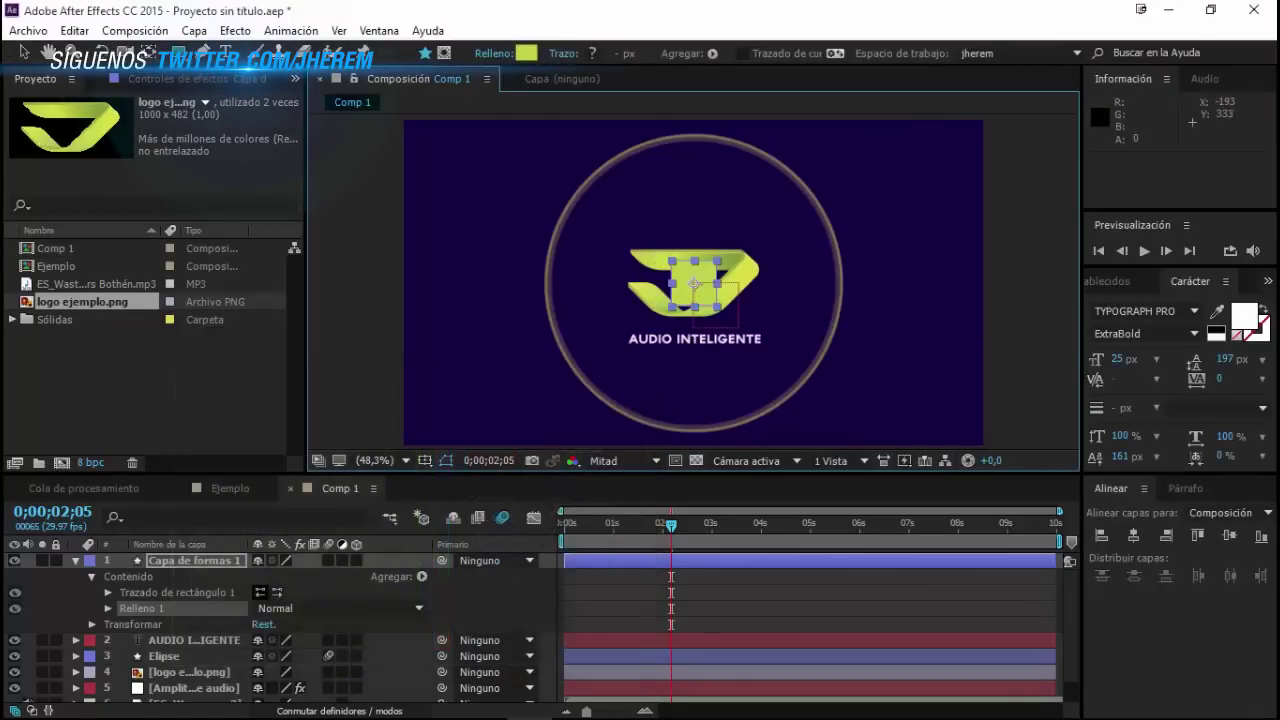
pyautogui.click(24, 52)
# Step: Unlink the rectangle's Size and set it to 15 × 438
pyautogui.click(107, 593)
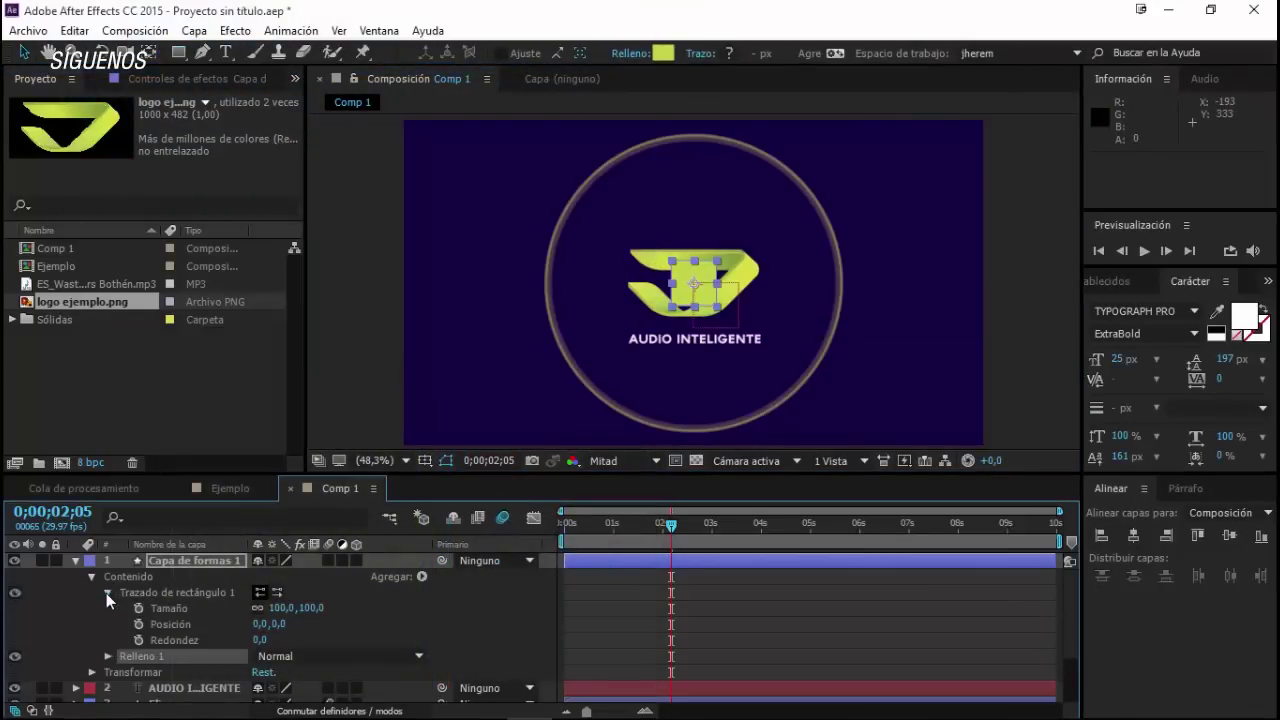
pyautogui.click(258, 608)
pyautogui.click(305, 608)
pyautogui.write('73')
pyautogui.press('Return')
pyautogui.moveTo(275, 608)
pyautogui.mouseDown()
pyautogui.moveTo(190, 605)
pyautogui.moveTo(595, 618)
pyautogui.mouseUp()
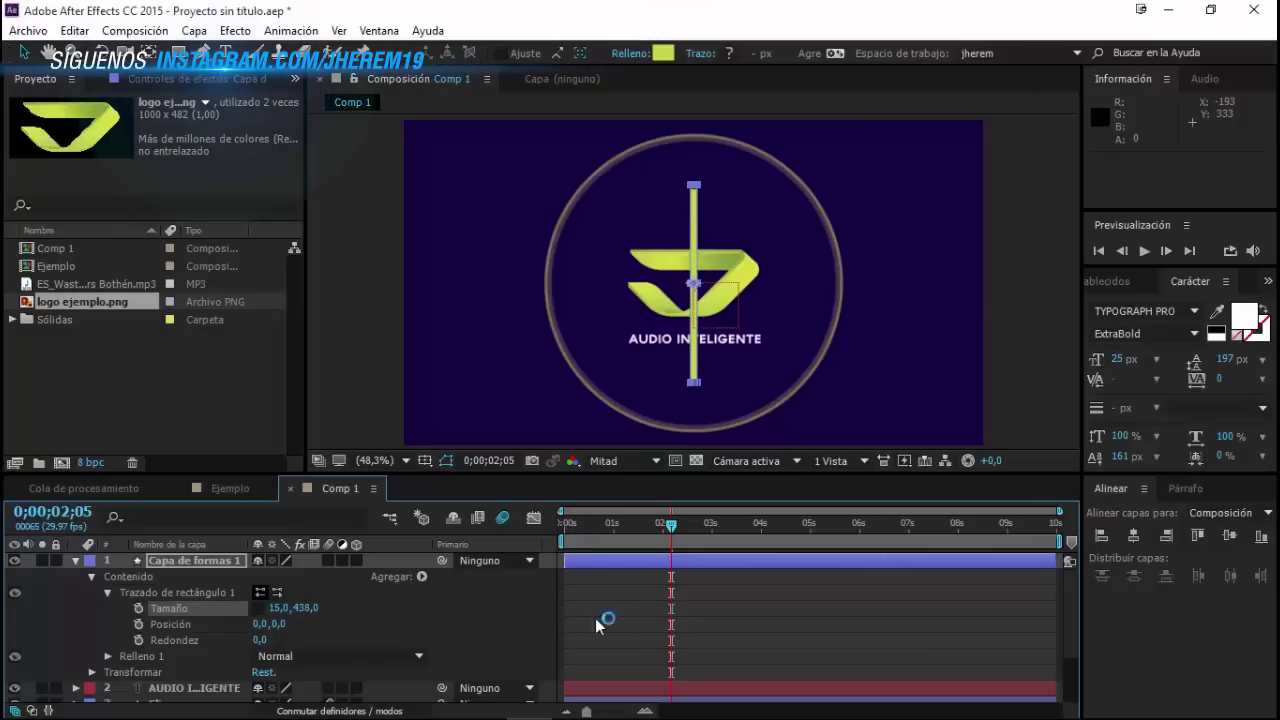
# Step: Move the shape layer left of the ring to position 213, 360
pyautogui.click(194, 560)
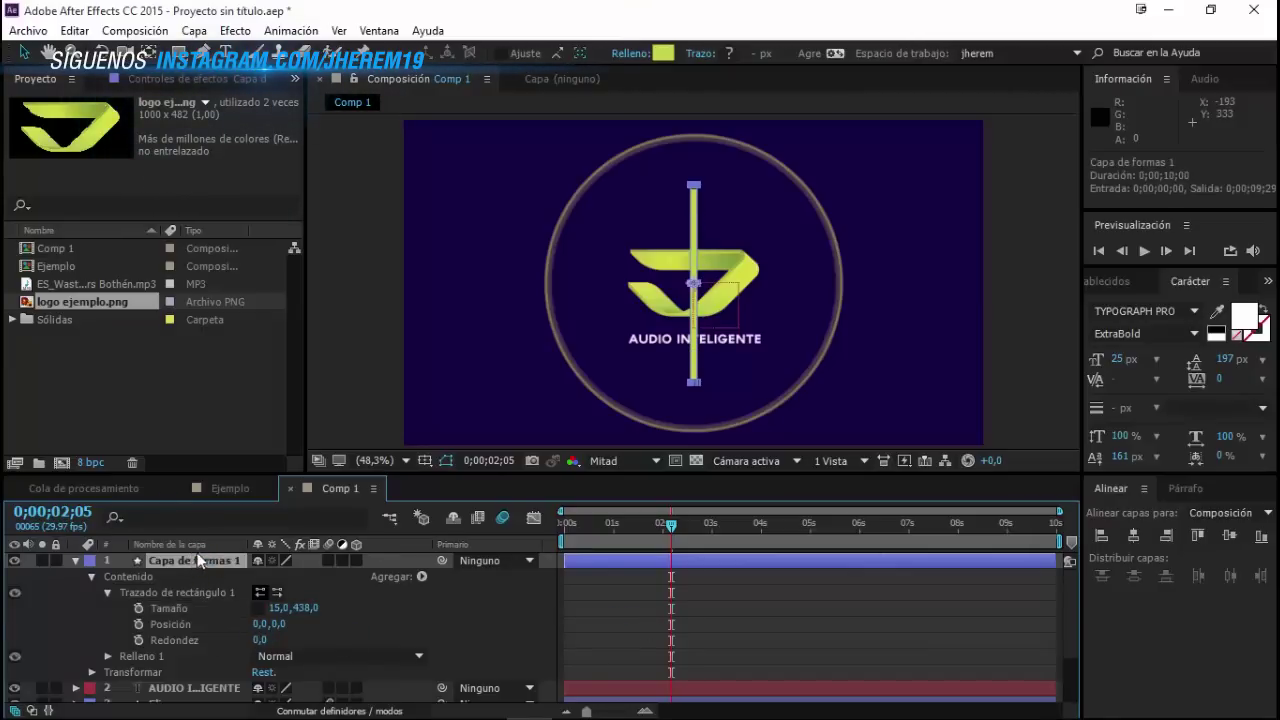
pyautogui.press('p')
pyautogui.moveTo(262, 576)
pyautogui.mouseDown()
pyautogui.moveTo(178, 577)
pyautogui.moveTo(208, 576)
pyautogui.mouseUp()
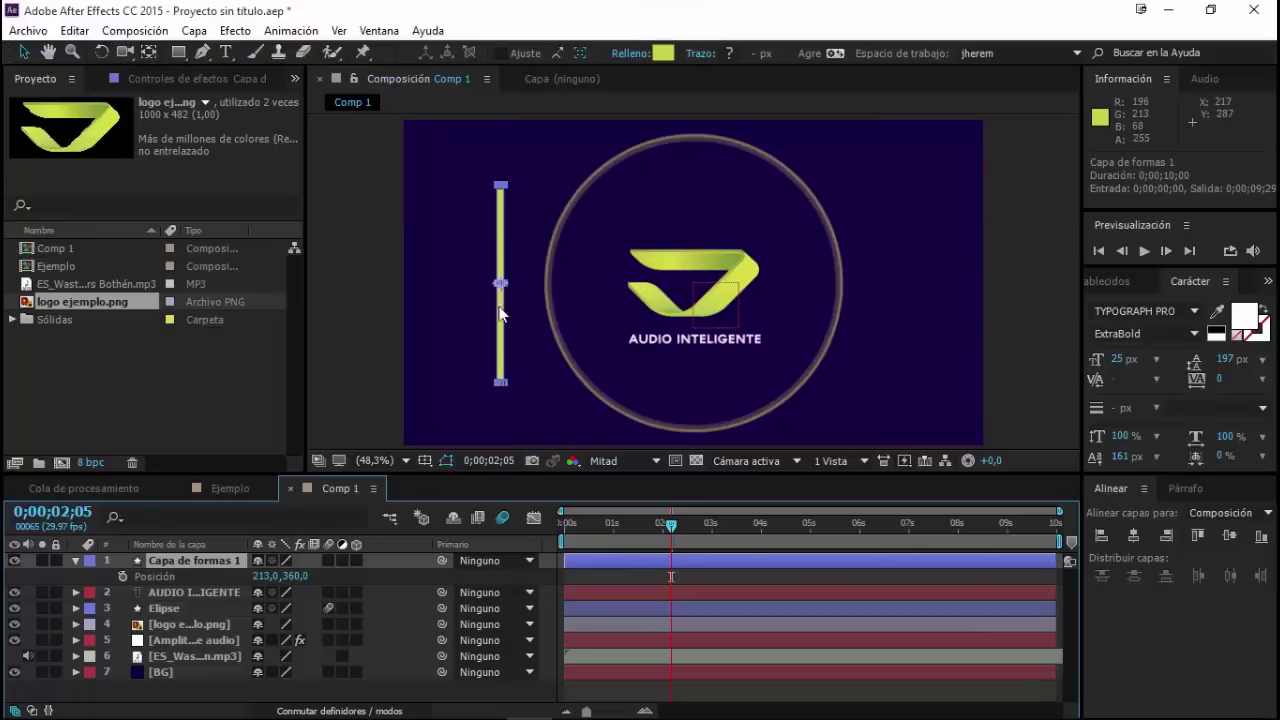
# Step: Move the yellow-green bar's anchor point to its bottom end at position 213, 579, then show Scale
pyautogui.click(148, 53)
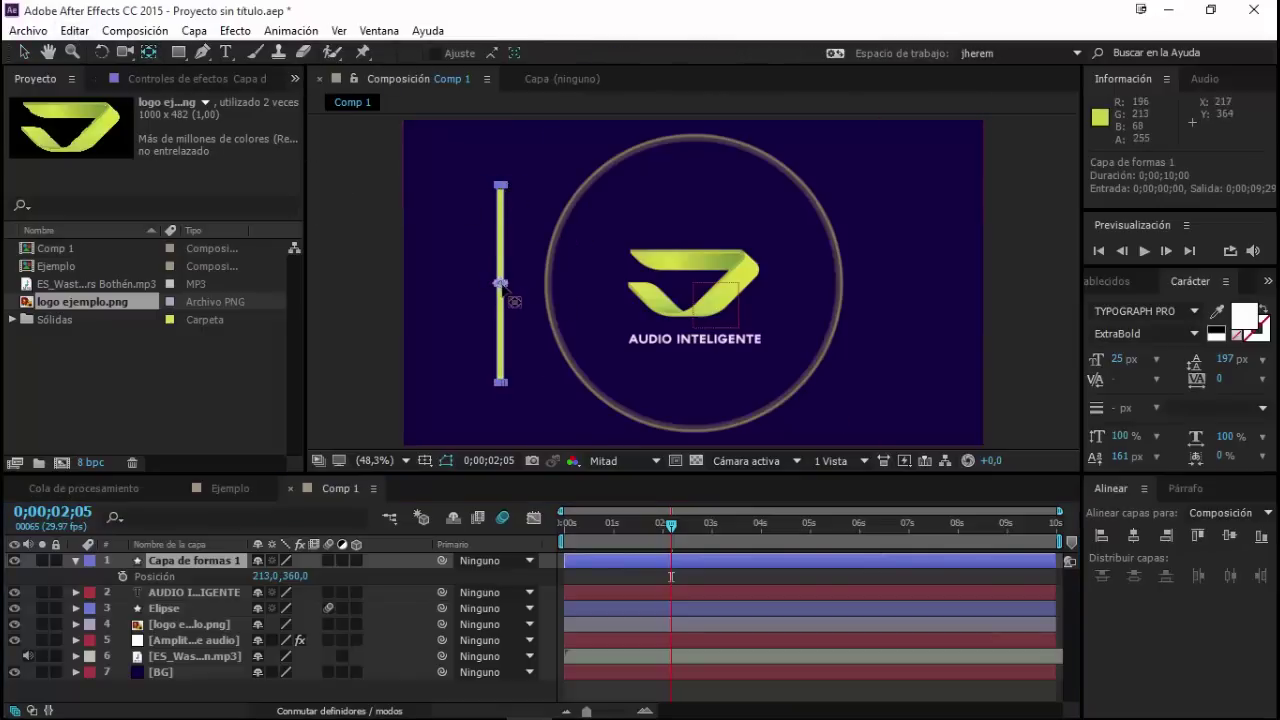
pyautogui.press('.')
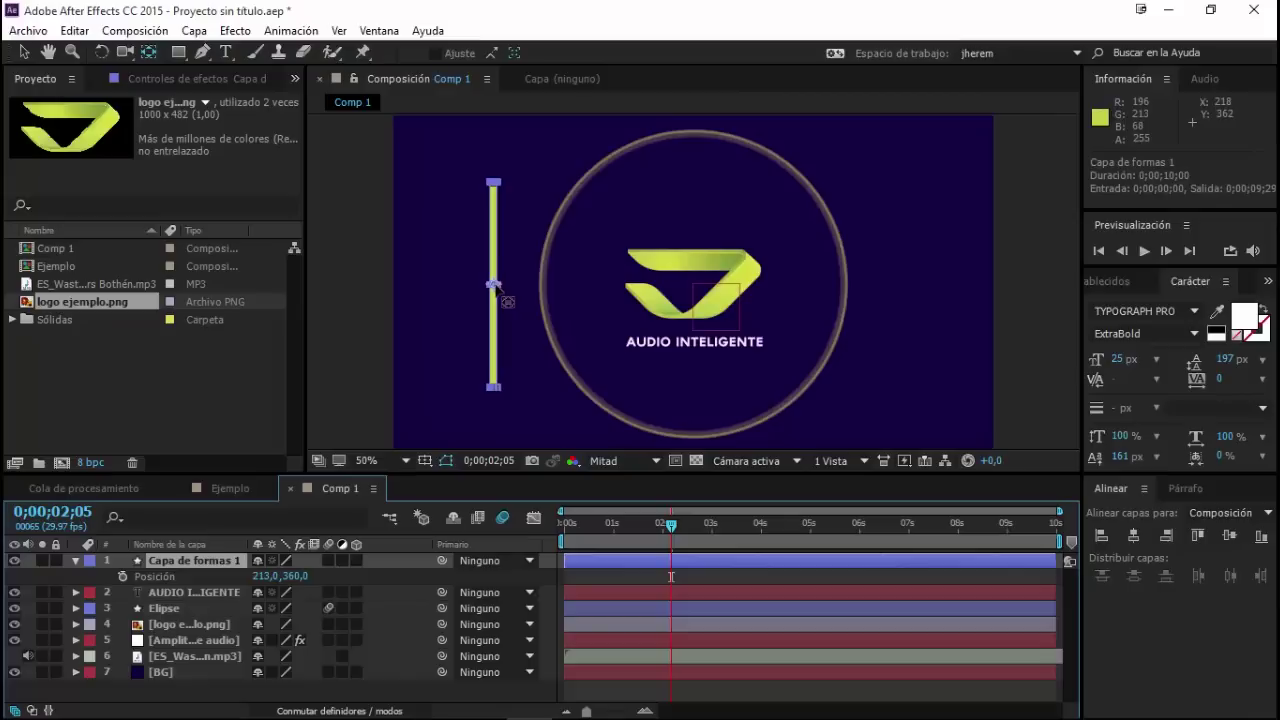
pyautogui.press('.')
pyautogui.moveTo(463, 277); pyautogui.dragTo(635, 128)
pyautogui.press('v')
pyautogui.moveTo(537, 155); pyautogui.dragTo(576, 189)
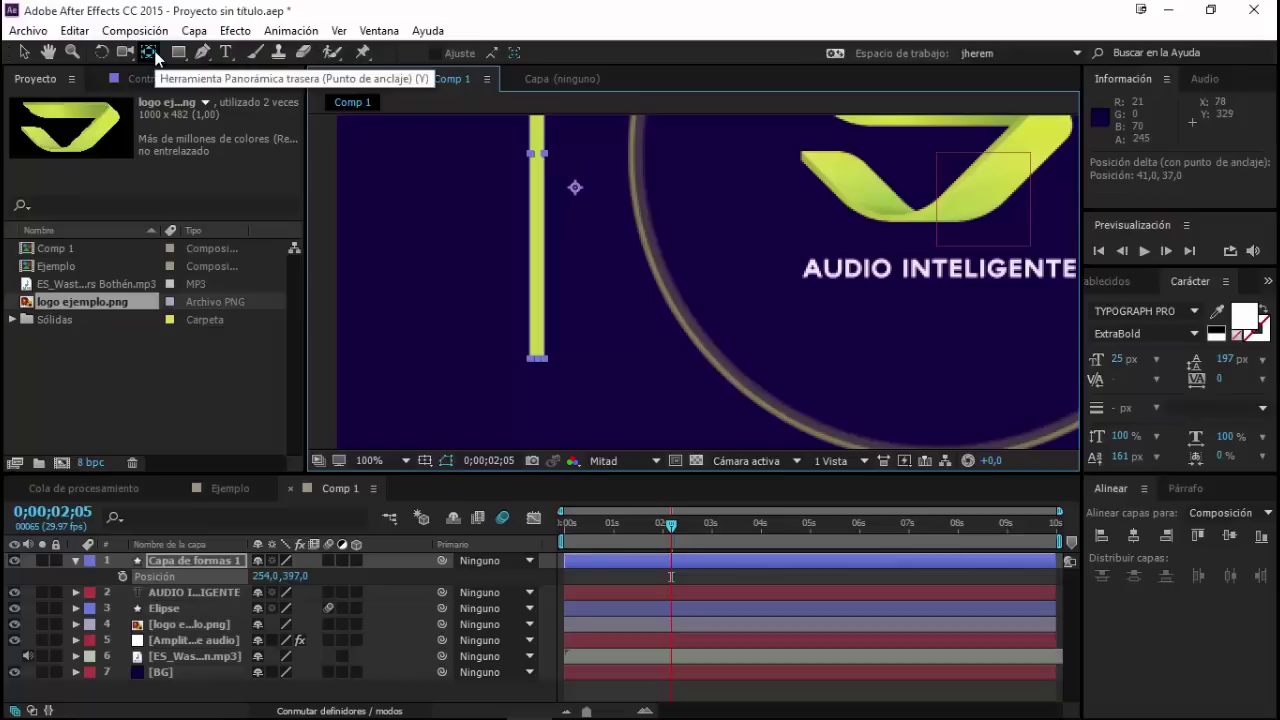
pyautogui.moveTo(576, 190)
pyautogui.mouseDown()
pyautogui.moveTo(540, 235)
pyautogui.moveTo(538, 360)
pyautogui.mouseUp()
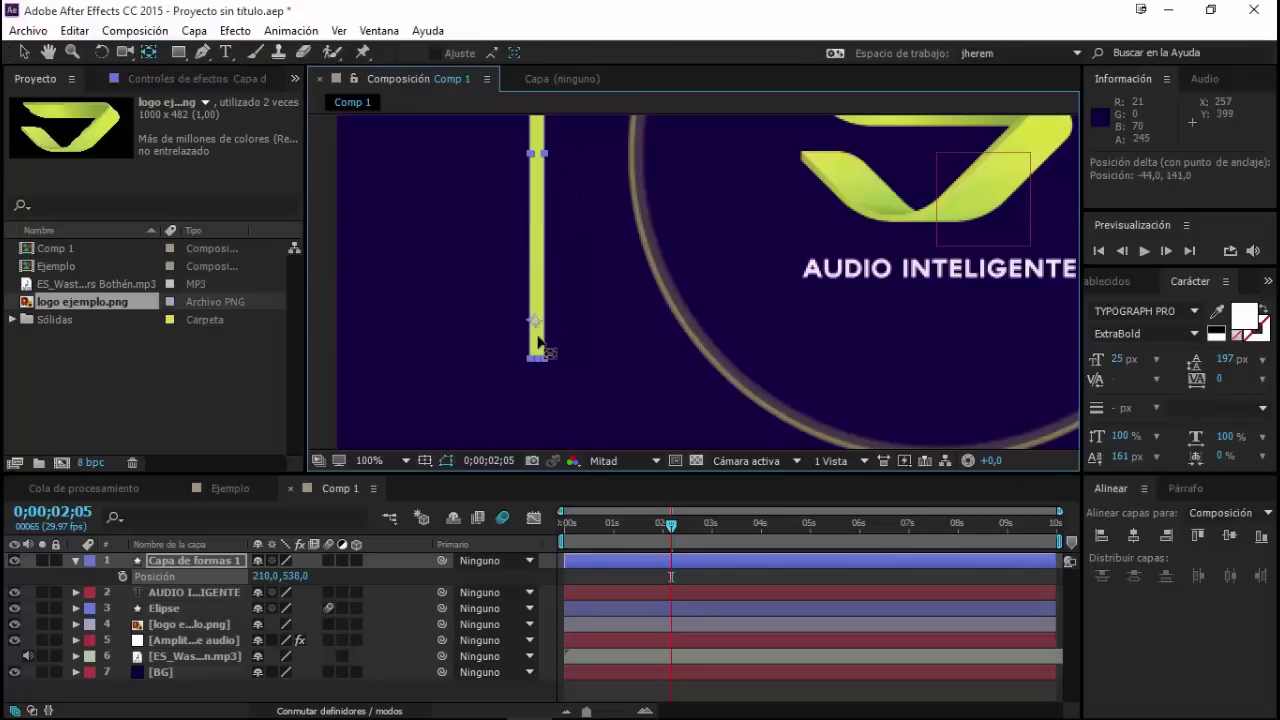
pyautogui.moveTo(575, 348); pyautogui.dragTo(538, 358)
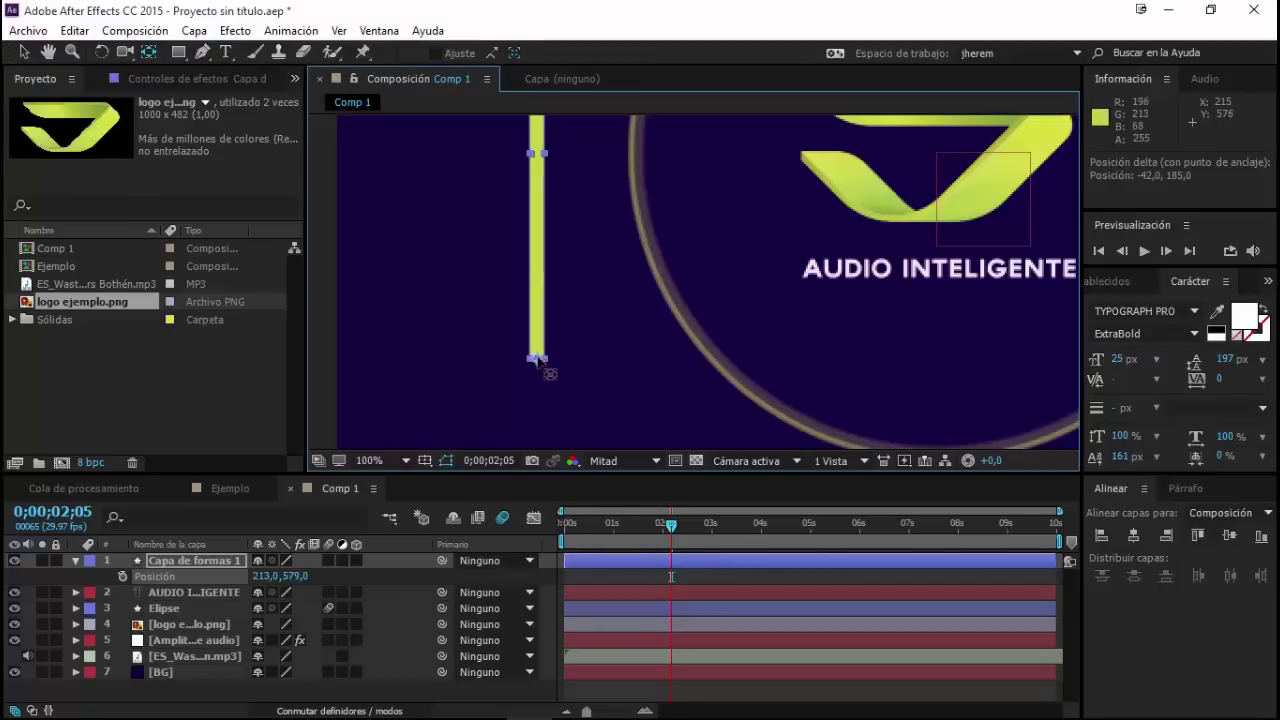
pyautogui.moveTo(614, 251)
pyautogui.mouseDown()
pyautogui.moveTo(580, 358)
pyautogui.moveTo(575, 217)
pyautogui.mouseUp()
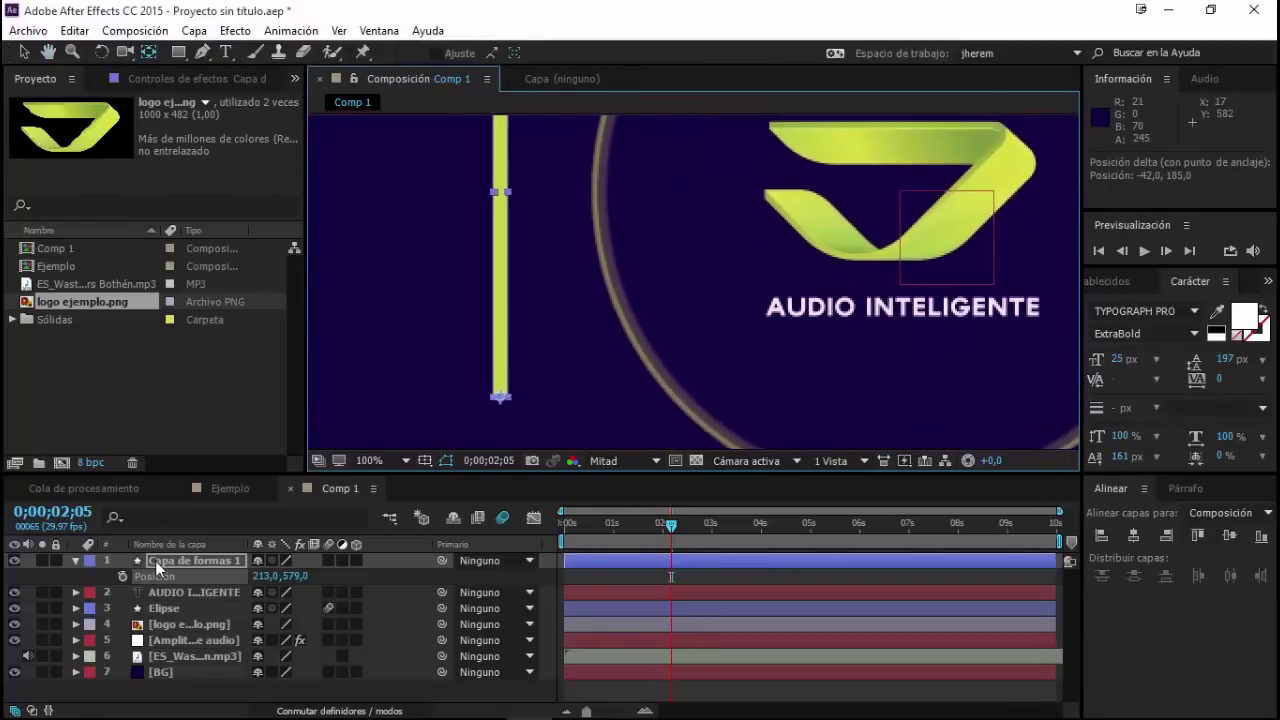
pyautogui.press('s')
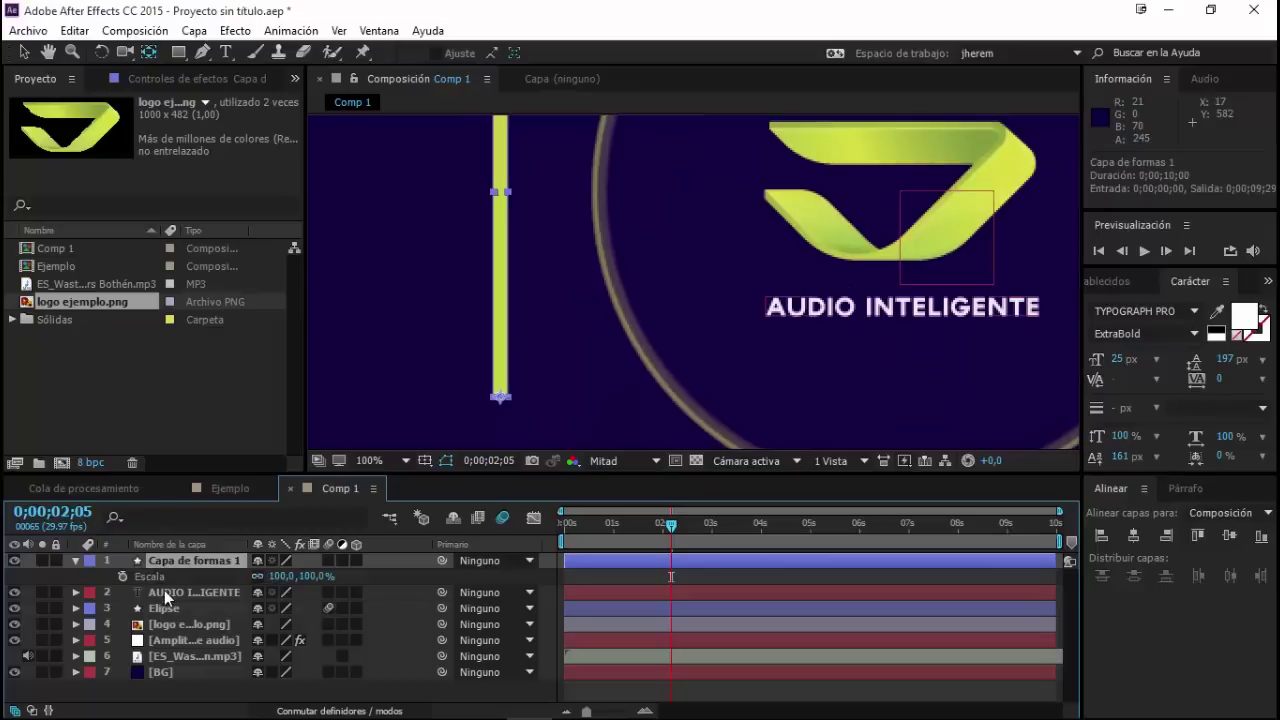
# Step: Unlink the bar's Scale dimensions, try a 22% vertical scale, undo it and fit the comp
pyautogui.click(24, 55)
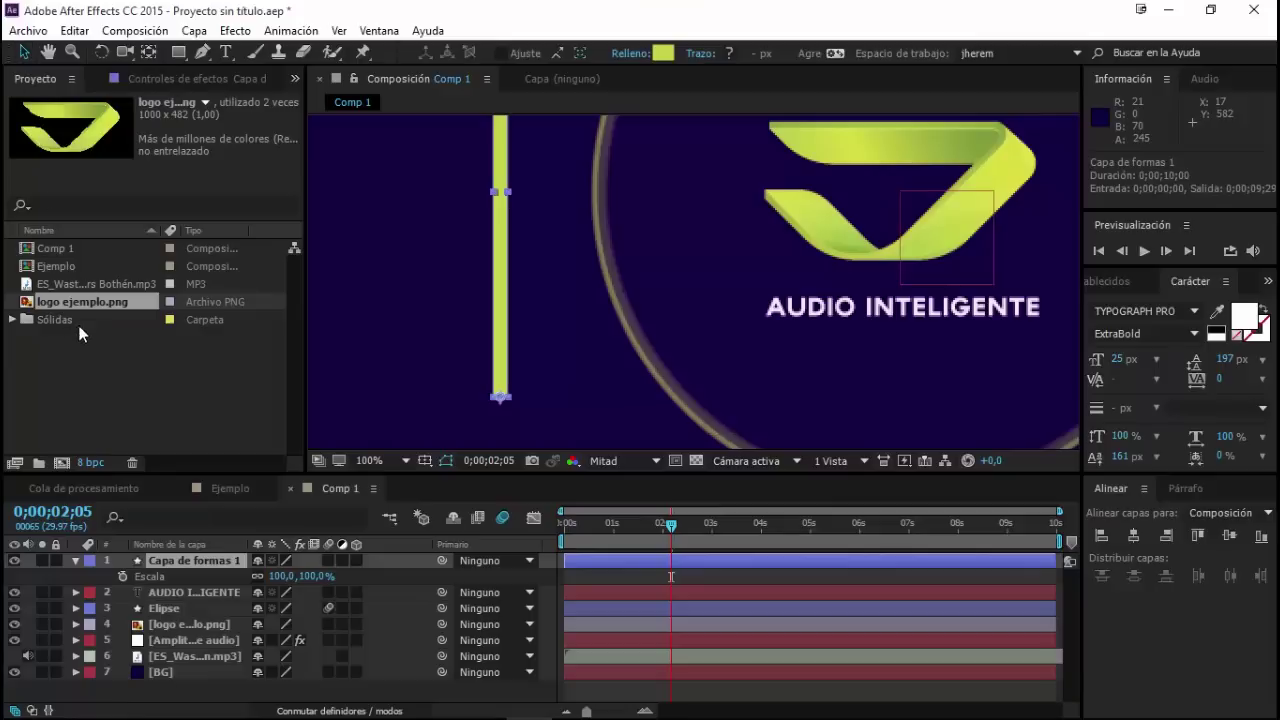
pyautogui.click(257, 577)
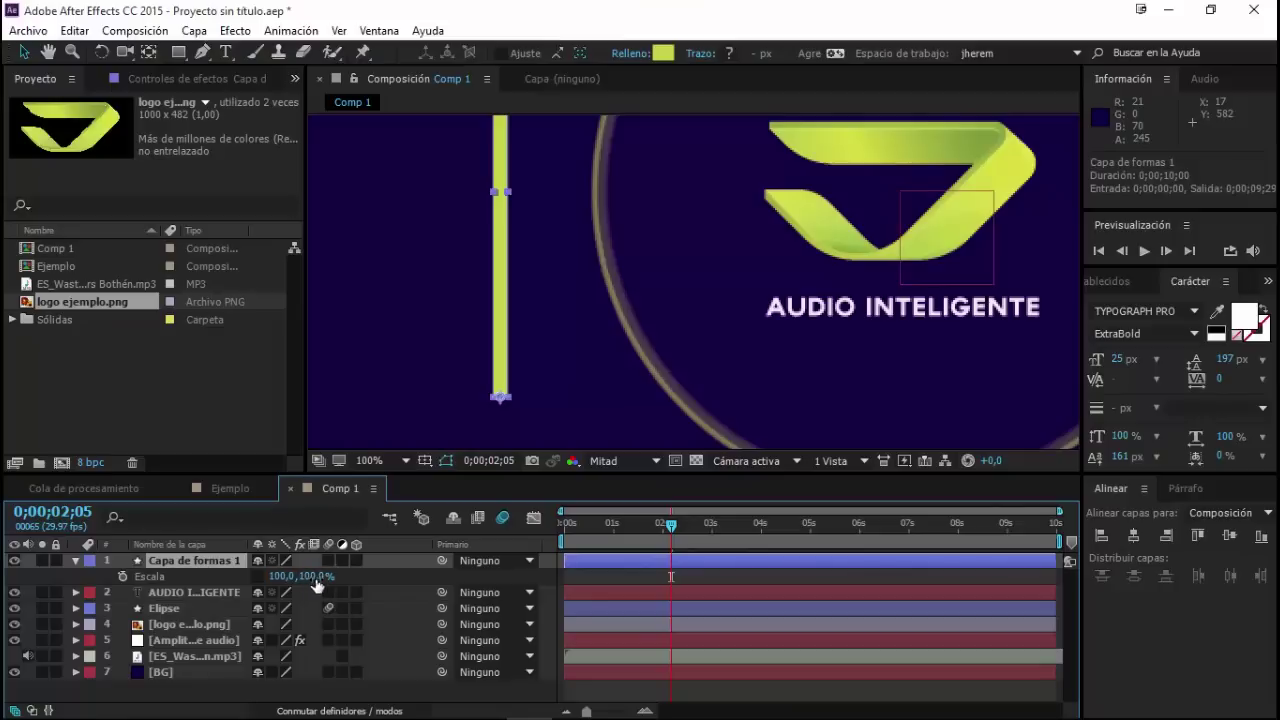
pyautogui.moveTo(317, 583); pyautogui.dragTo(252, 584)
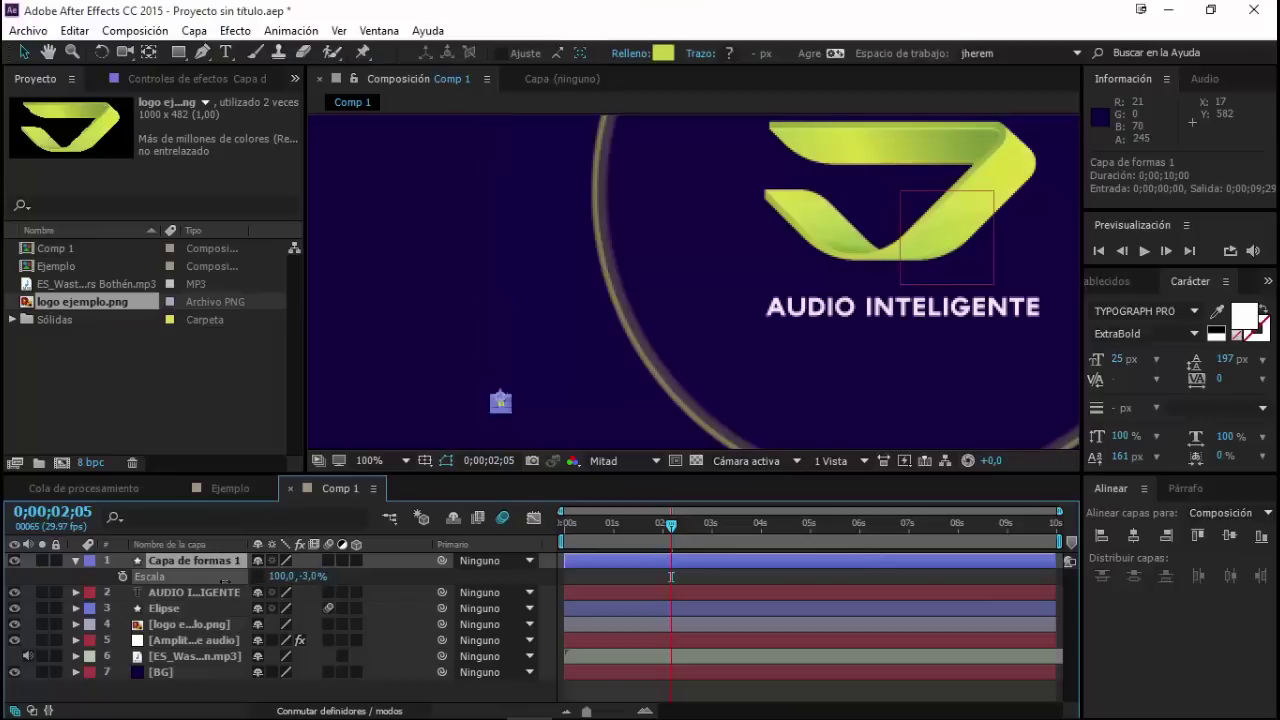
pyautogui.hotkey('ctrl', 'z')
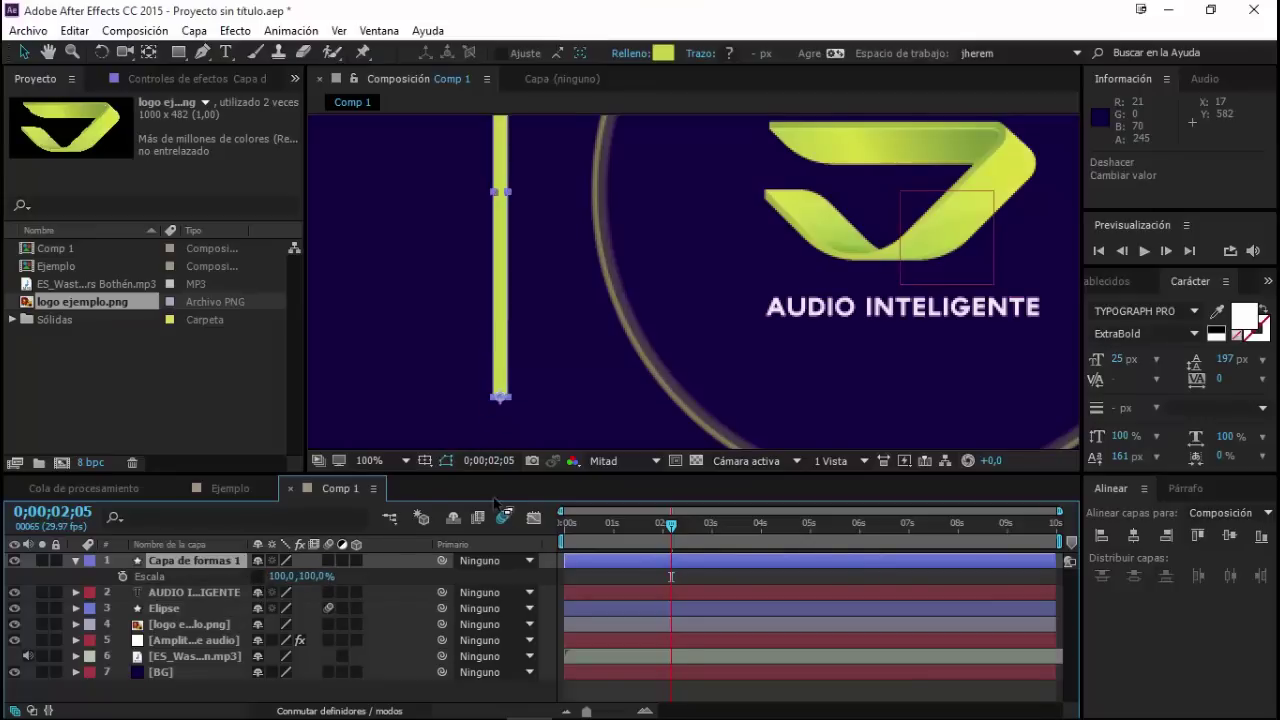
pyautogui.hotkey('shift', '/')
# Step: Set the bar's vertical Scale back to 100% and reveal the Amplitud de audio slider keyframes
pyautogui.moveTo(318, 577)
pyautogui.mouseDown()
pyautogui.moveTo(274, 577)
pyautogui.moveTo(304, 587)
pyautogui.mouseUp()
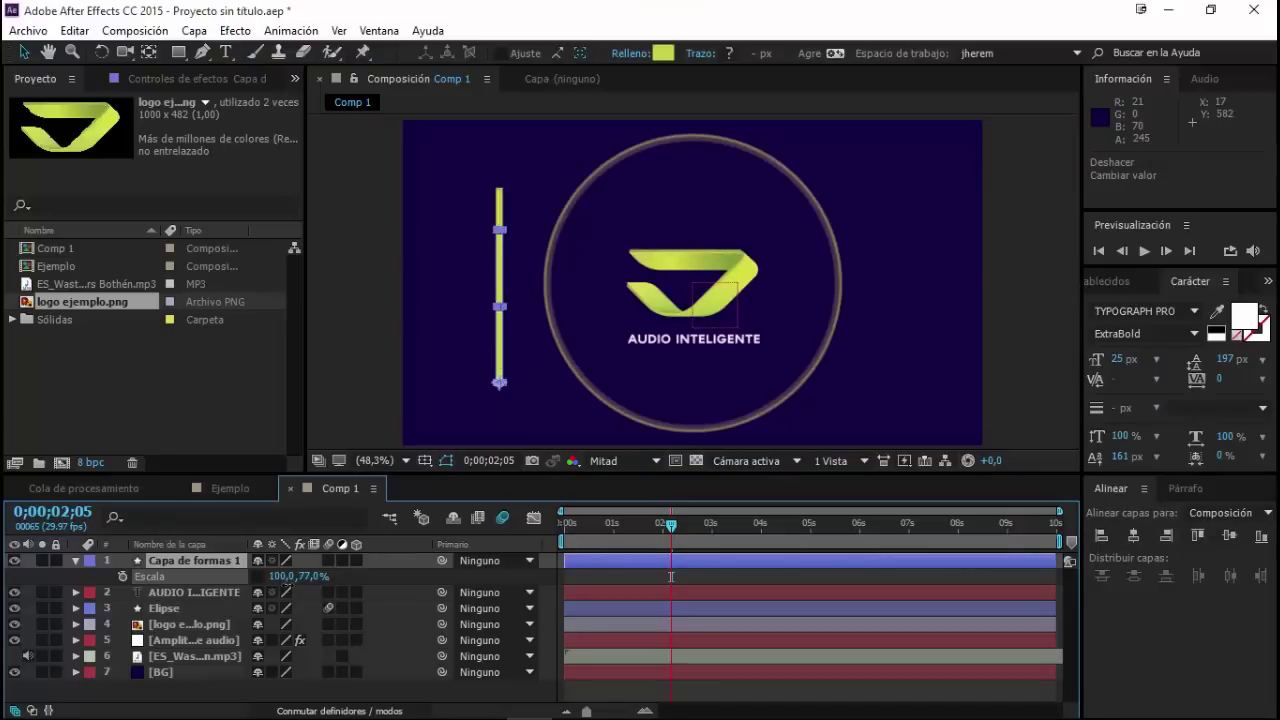
pyautogui.click(309, 577)
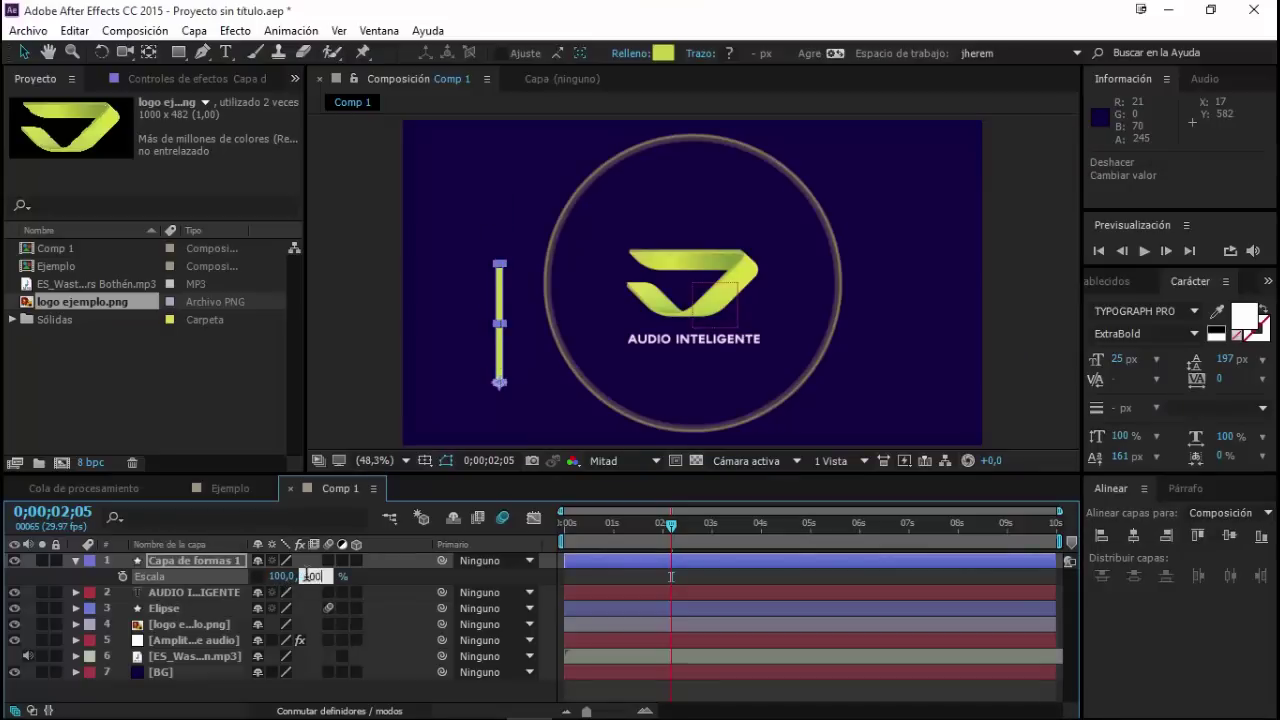
pyautogui.press('Return')
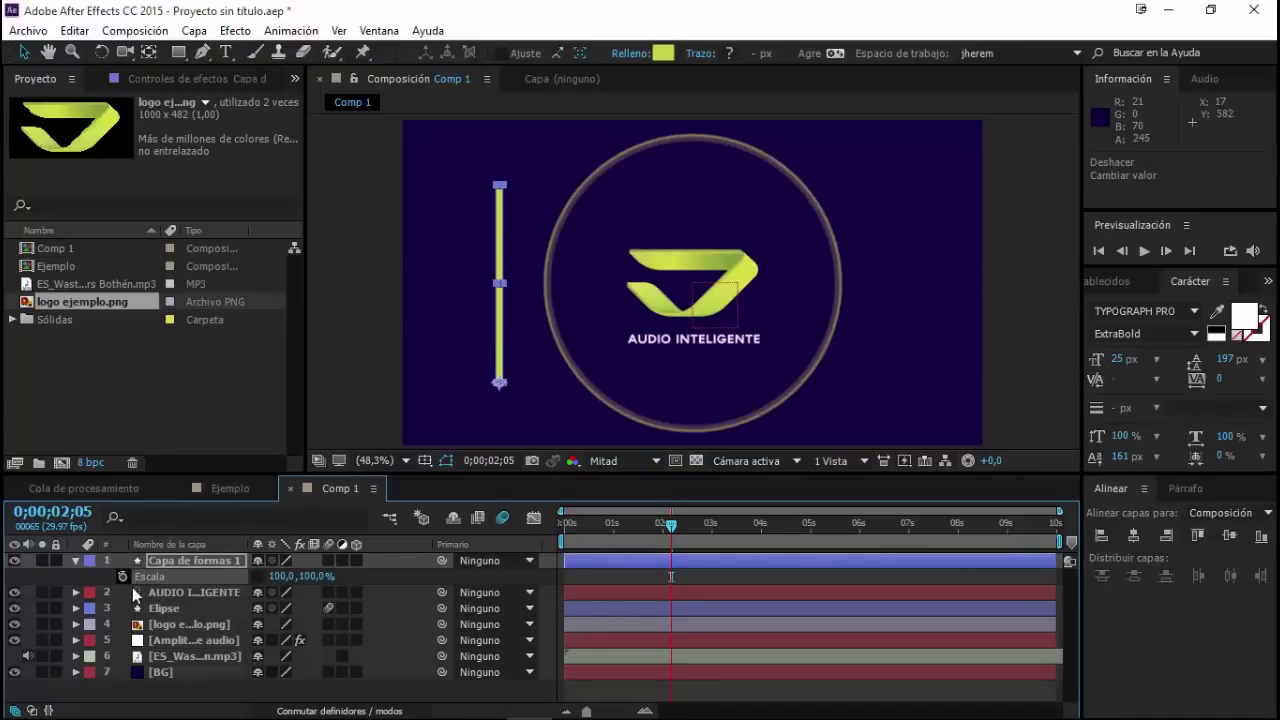
pyautogui.click(176, 638)
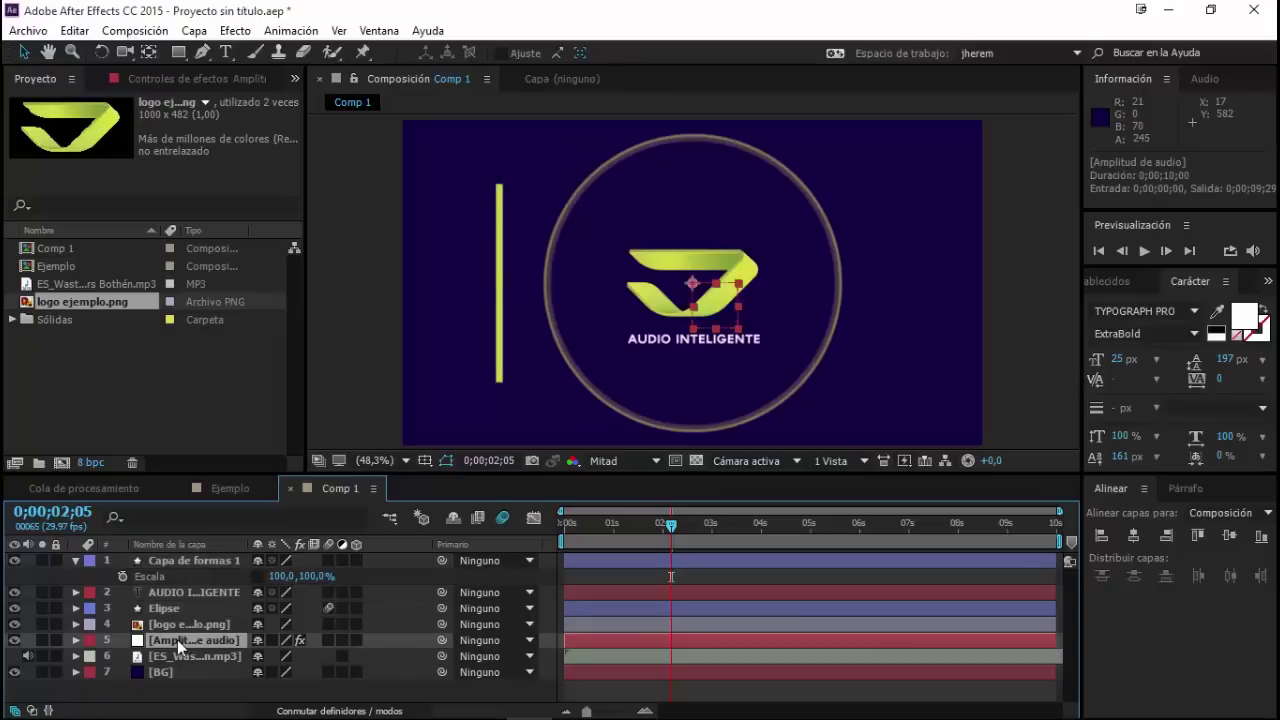
pyautogui.press('u')
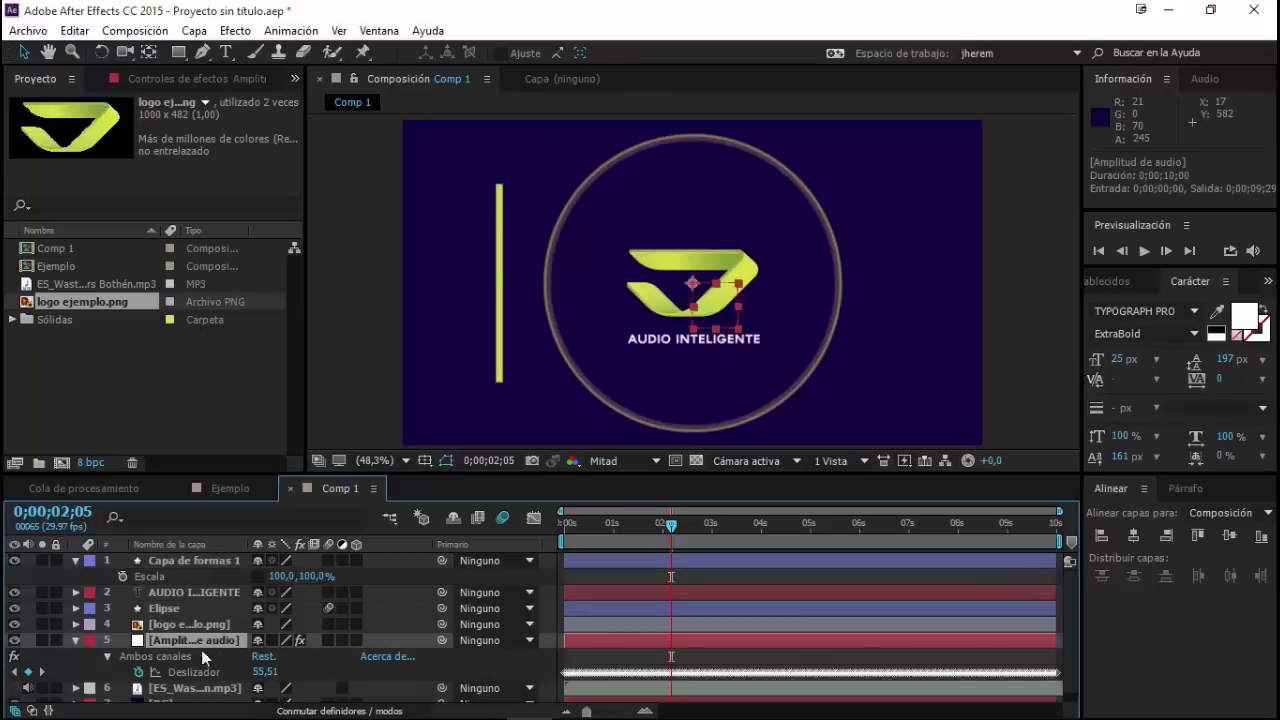
# Step: Give the bar's Scale an expression assigning the Deslizador slider to t, then insert linear()
pyautogui.keyDown('alt'); pyautogui.click(123, 577); pyautogui.keyUp('alt')
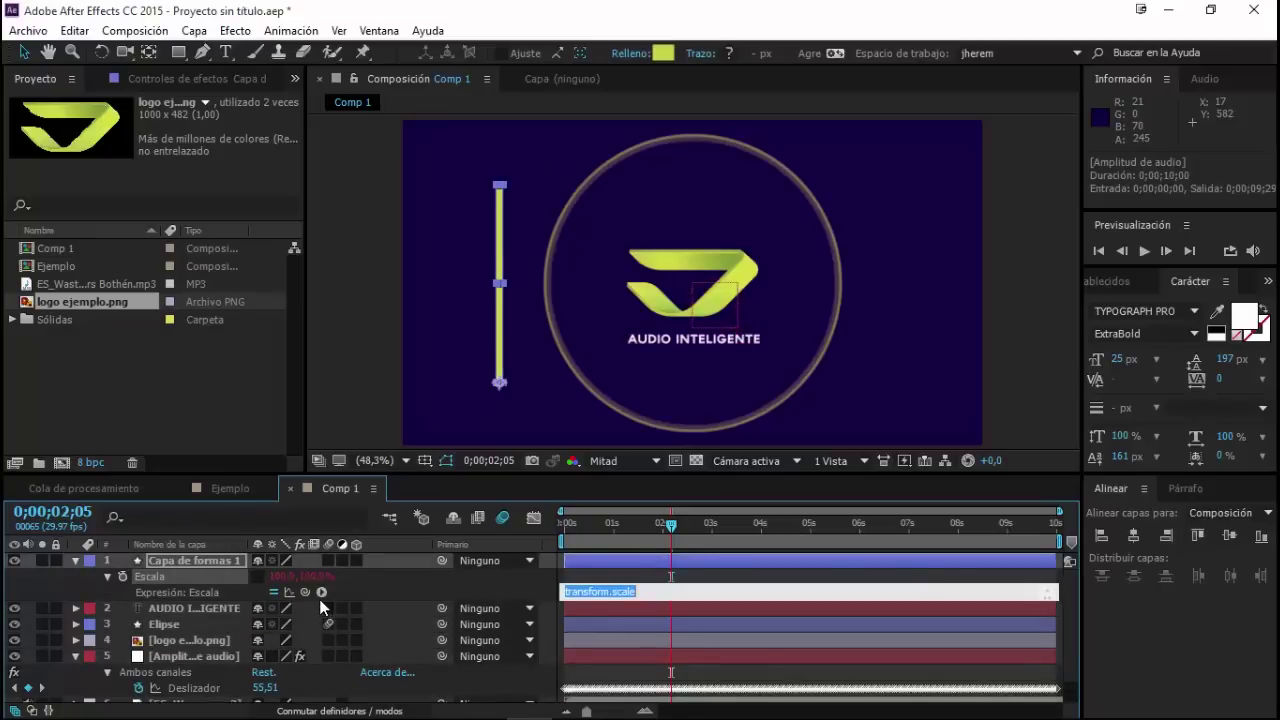
pyautogui.write('t=')
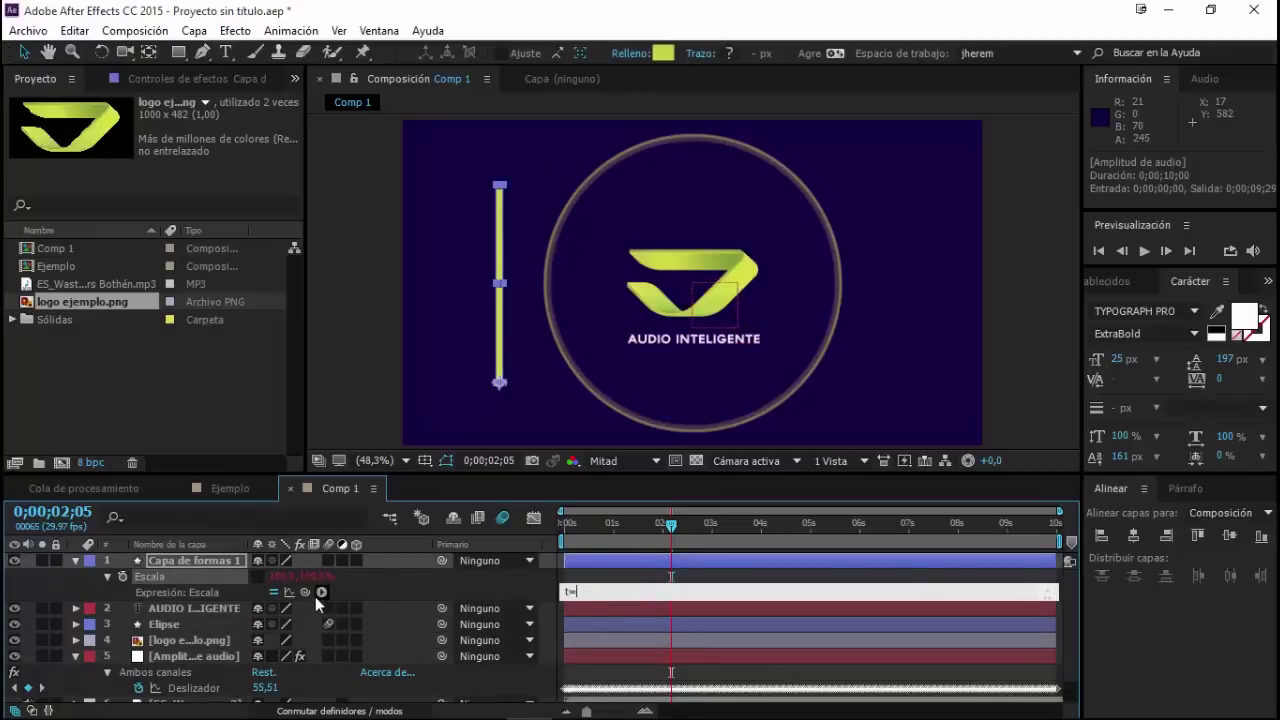
pyautogui.moveTo(305, 592)
pyautogui.mouseDown()
pyautogui.moveTo(190, 697)
pyautogui.moveTo(192, 686)
pyautogui.mouseUp()
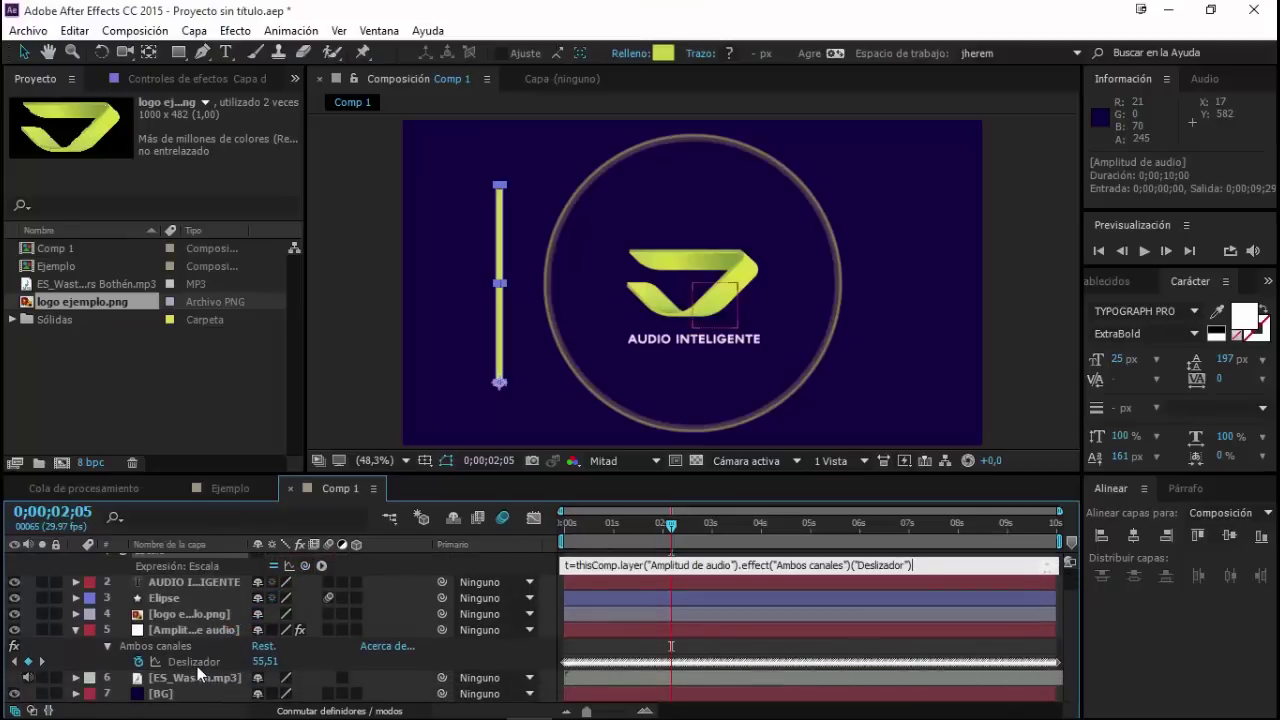
pyautogui.press('Return')
pyautogui.click(321, 565)
pyautogui.moveTo(367, 264)
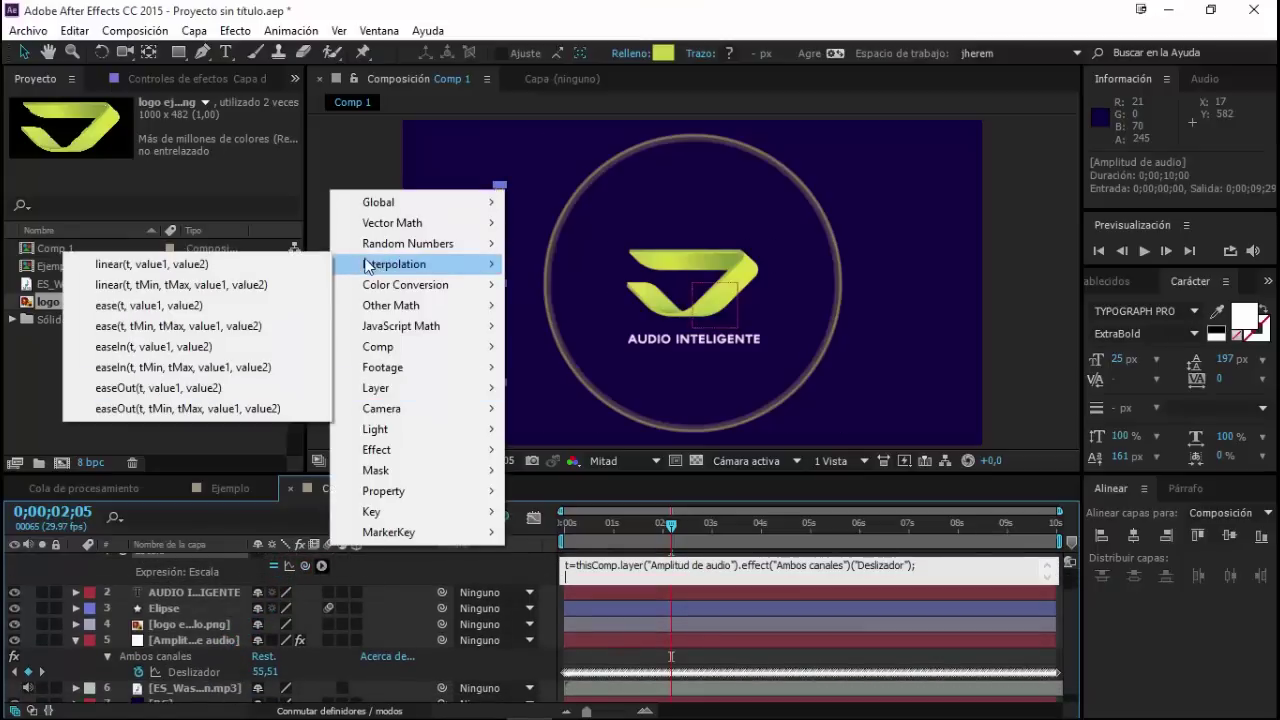
pyautogui.click(180, 285)
# Step: Fill in the linear arguments to read linear(t, 0, 60, 50, 100) and commit
pyautogui.click(622, 622)
pyautogui.press('Delete')
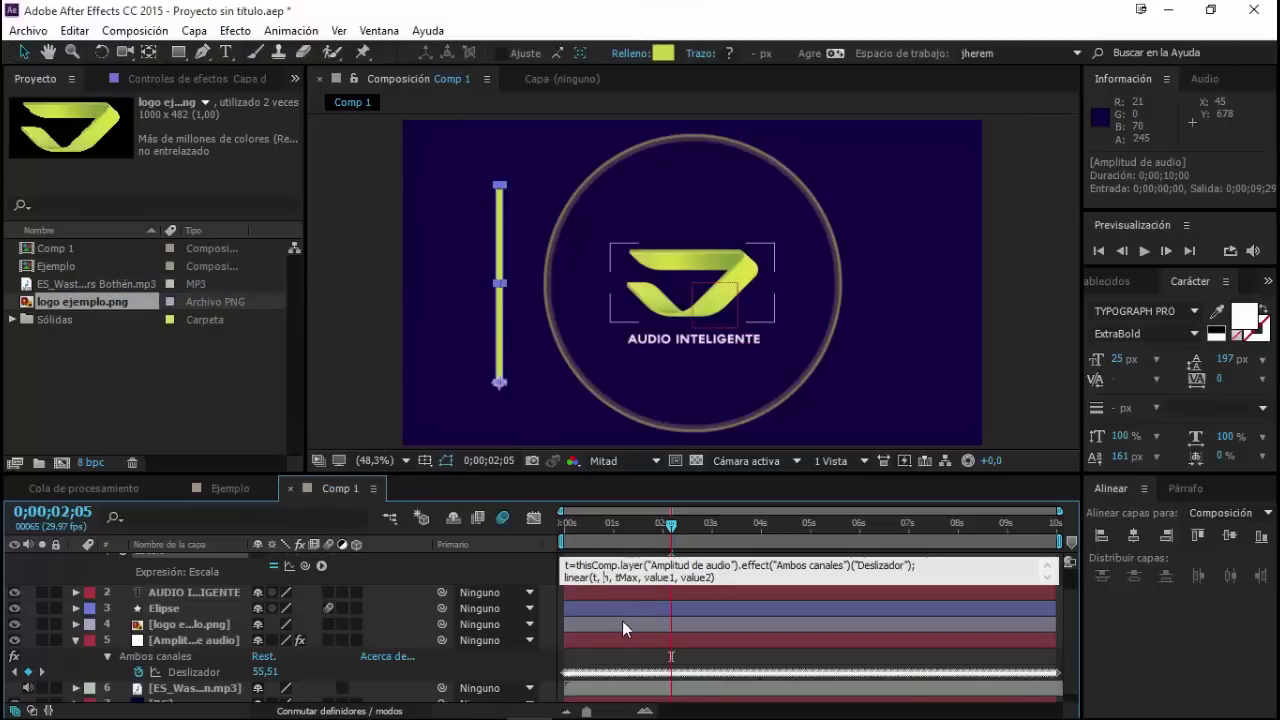
pyautogui.write('0')
pyautogui.press('Delete')
pyautogui.press('Delete')
pyautogui.press('Delete')
pyautogui.write('60')
pyautogui.press('Delete')
pyautogui.press('Delete')
pyautogui.press('Delete')
pyautogui.press('Delete')
pyautogui.press('Delete')
pyautogui.press('Delete')
pyautogui.write('50')
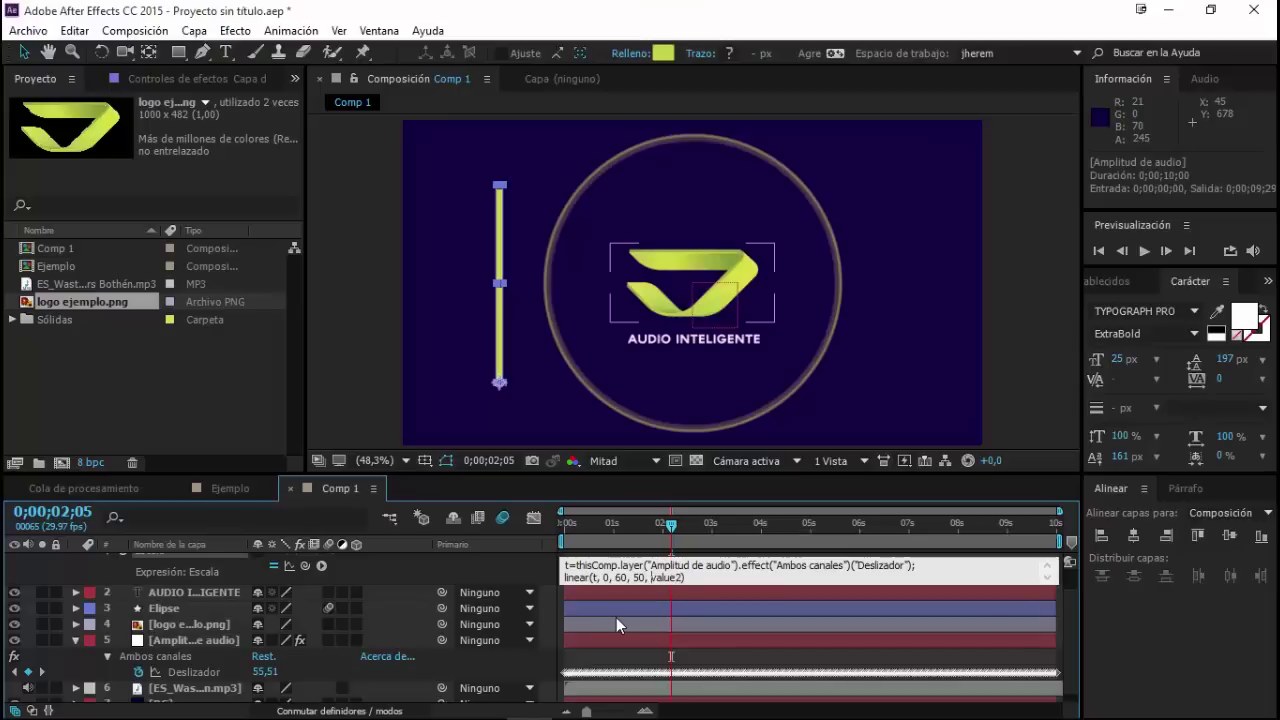
pyautogui.press('Delete')
pyautogui.press('Delete')
pyautogui.press('Delete')
pyautogui.press('Delete')
pyautogui.press('Delete')
pyautogui.press('Delete')
pyautogui.write('100')
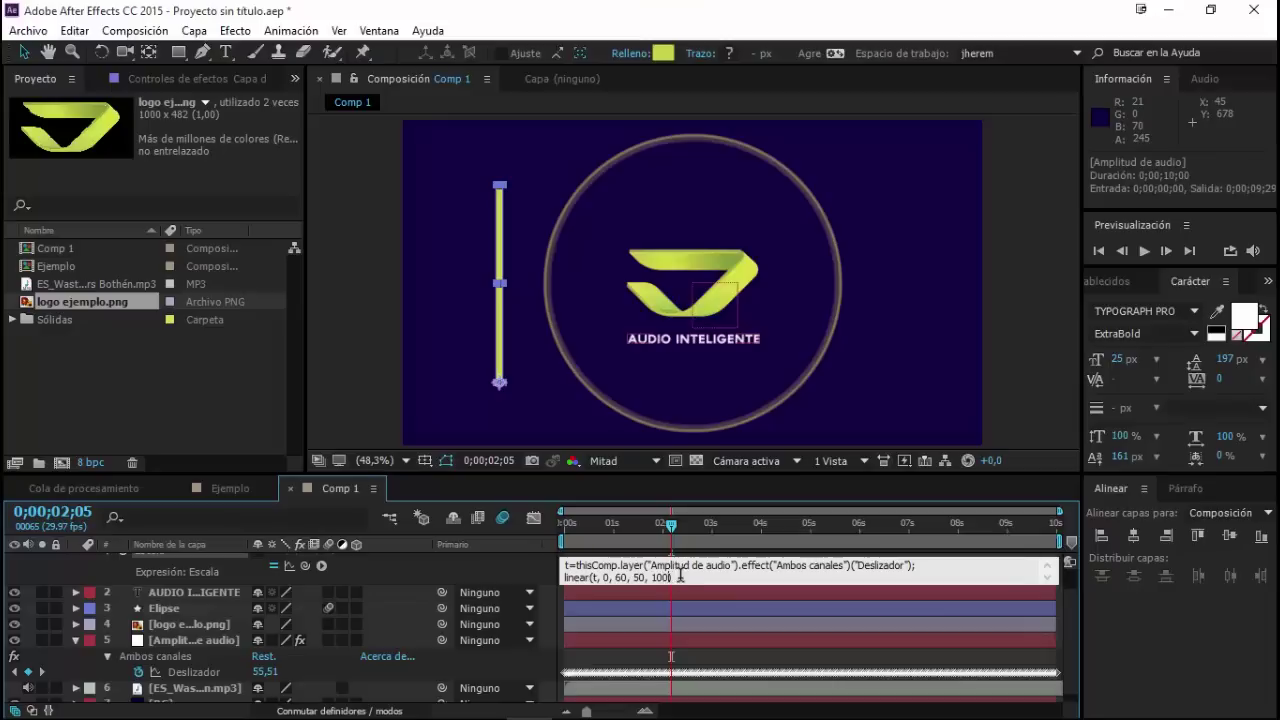
pyautogui.click(1066, 622)
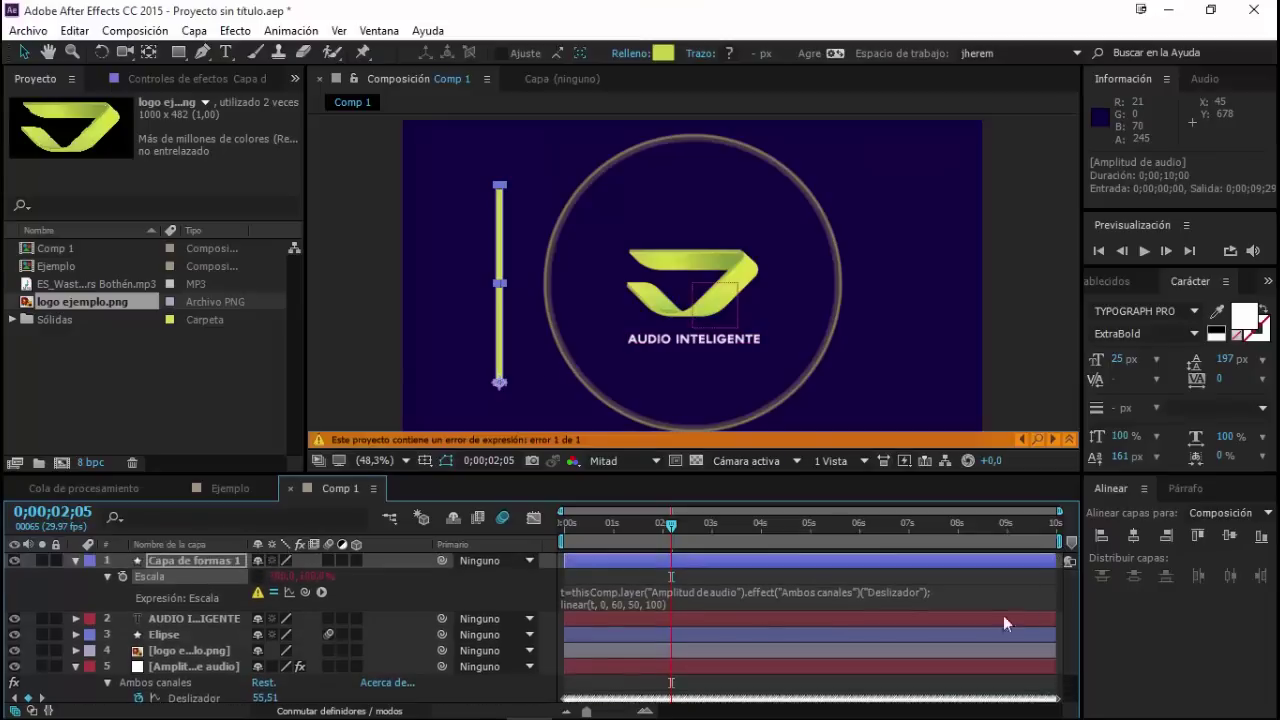
# Step: Insert the transform.scale[0] reference and a comma before the linear call in the Scale expression
pyautogui.click(596, 606)
pyautogui.click(566, 603)
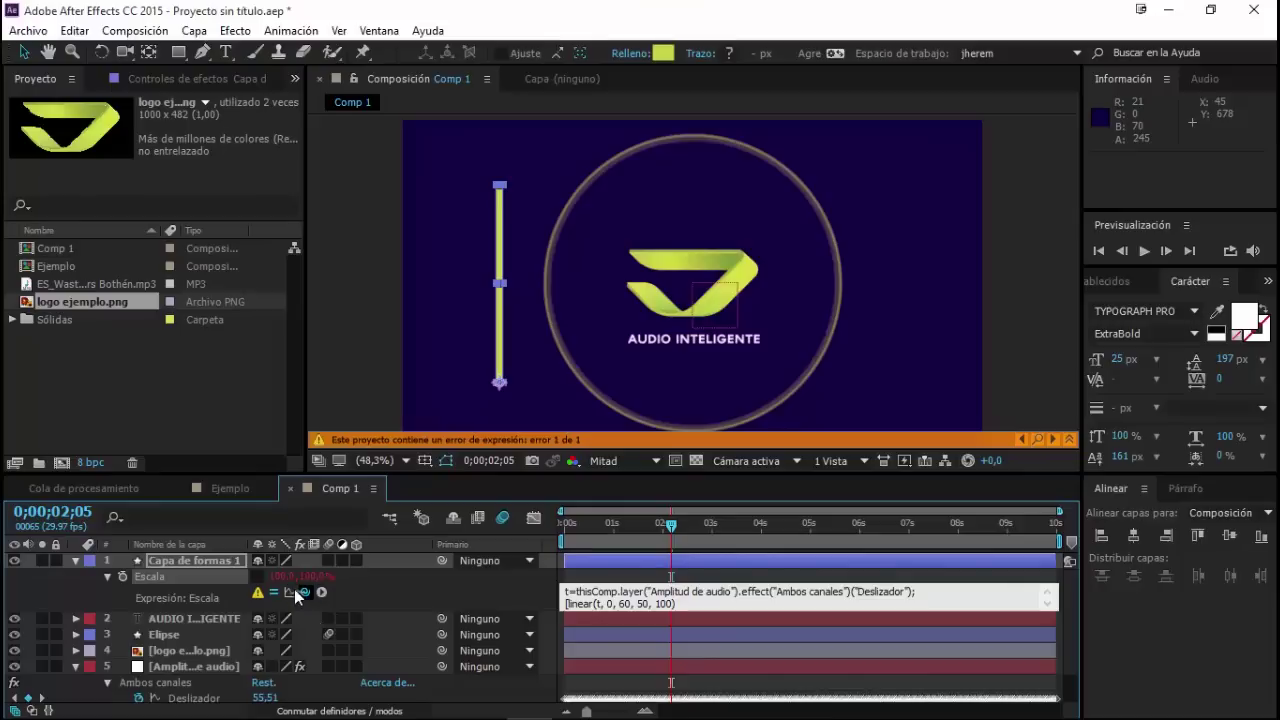
pyautogui.moveTo(296, 591); pyautogui.dragTo(288, 585)
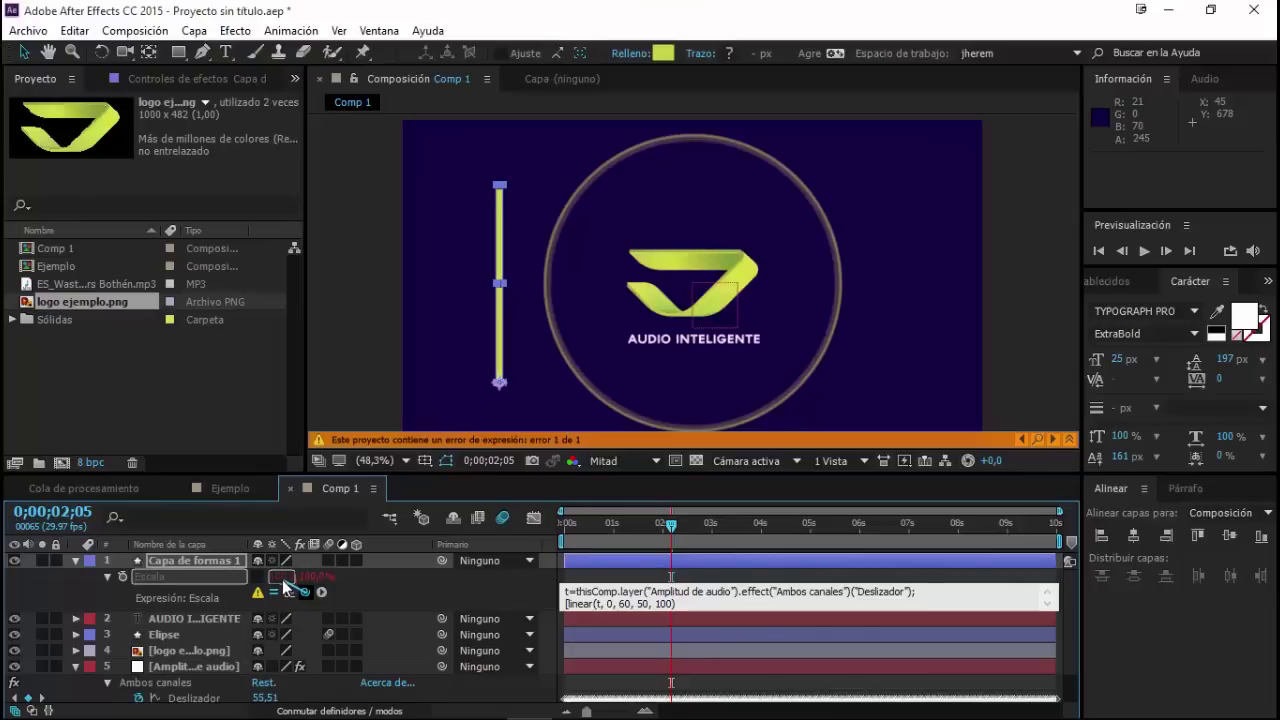
pyautogui.moveTo(282, 579); pyautogui.dragTo(282, 579)
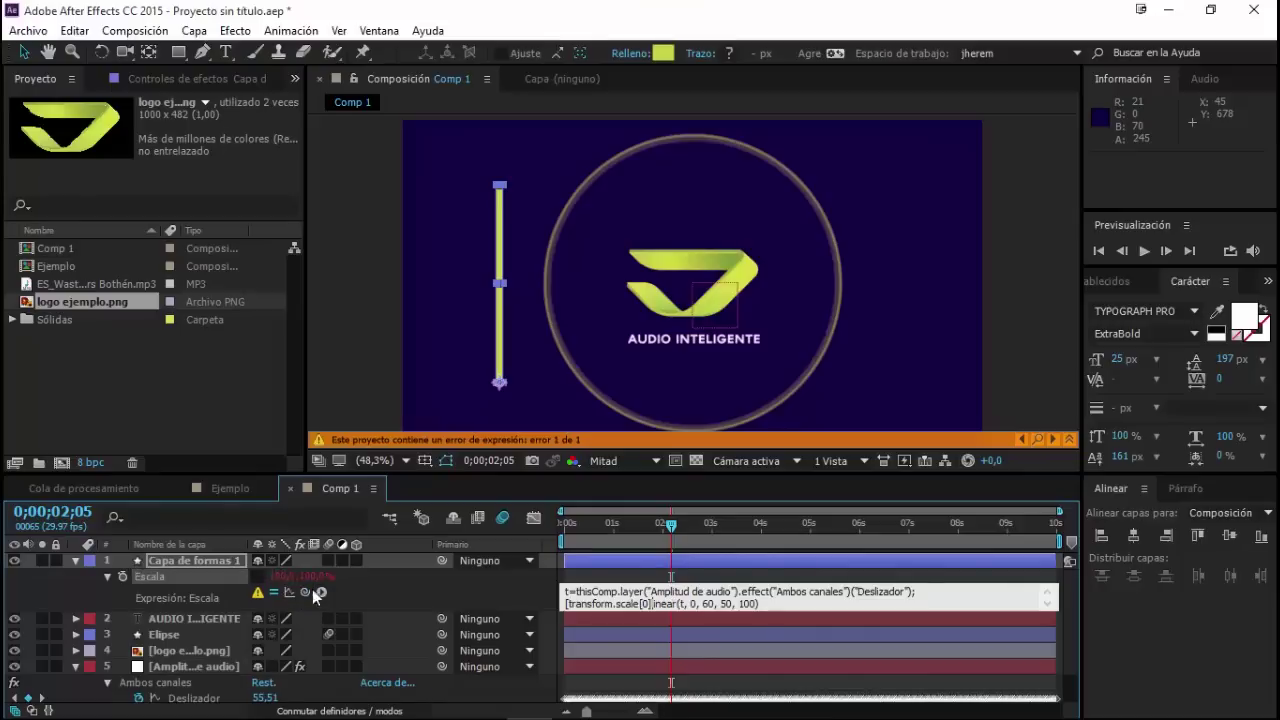
pyautogui.click(616, 647)
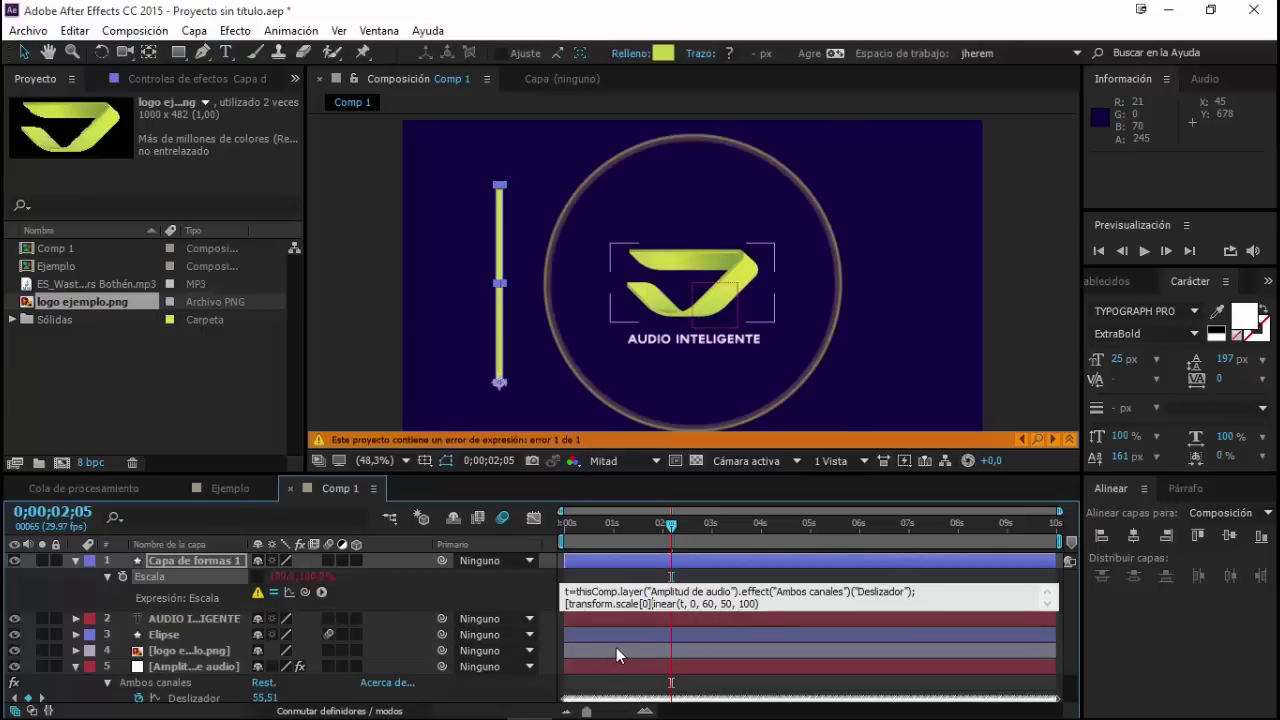
pyautogui.write(',')
# Step: Review the scale[0] and linear parts, then commit the expression [transform.scale[0], linear(t, 0, 60, 50, 100)]
pyautogui.click(657, 604)
pyautogui.moveTo(657, 604); pyautogui.dragTo(765, 604)
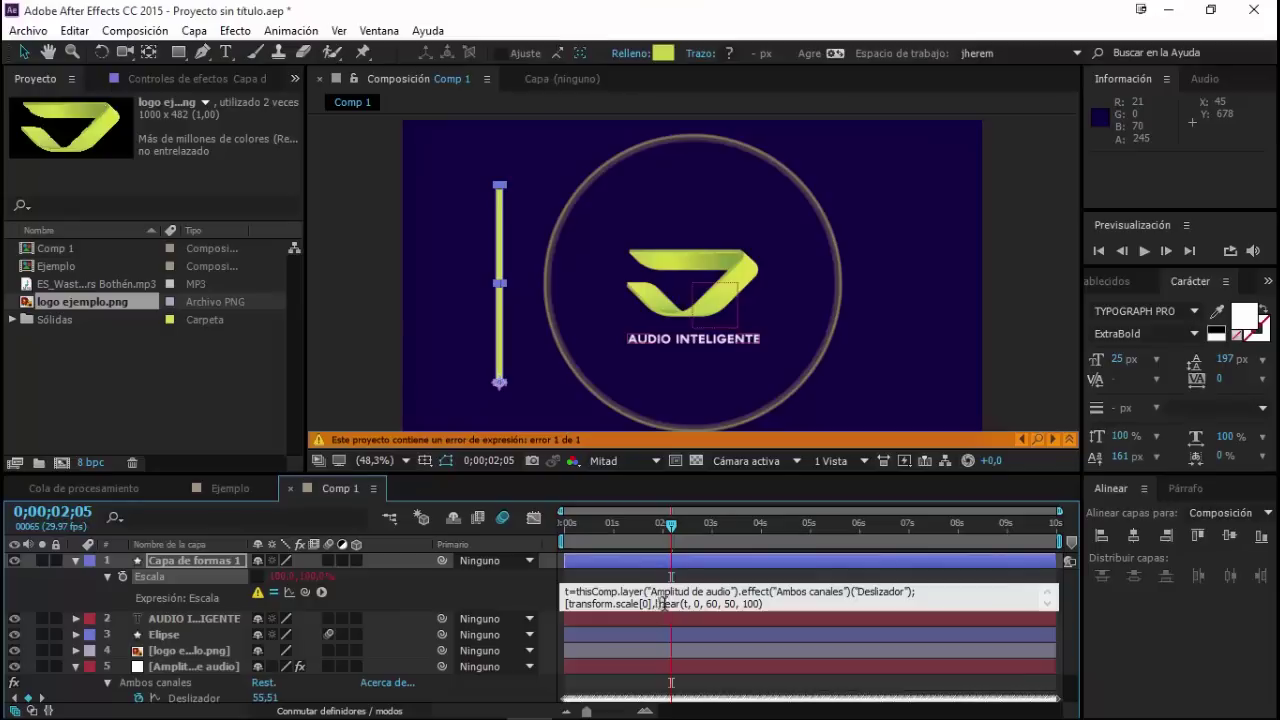
pyautogui.click(765, 604)
pyautogui.moveTo(651, 604); pyautogui.dragTo(567, 604)
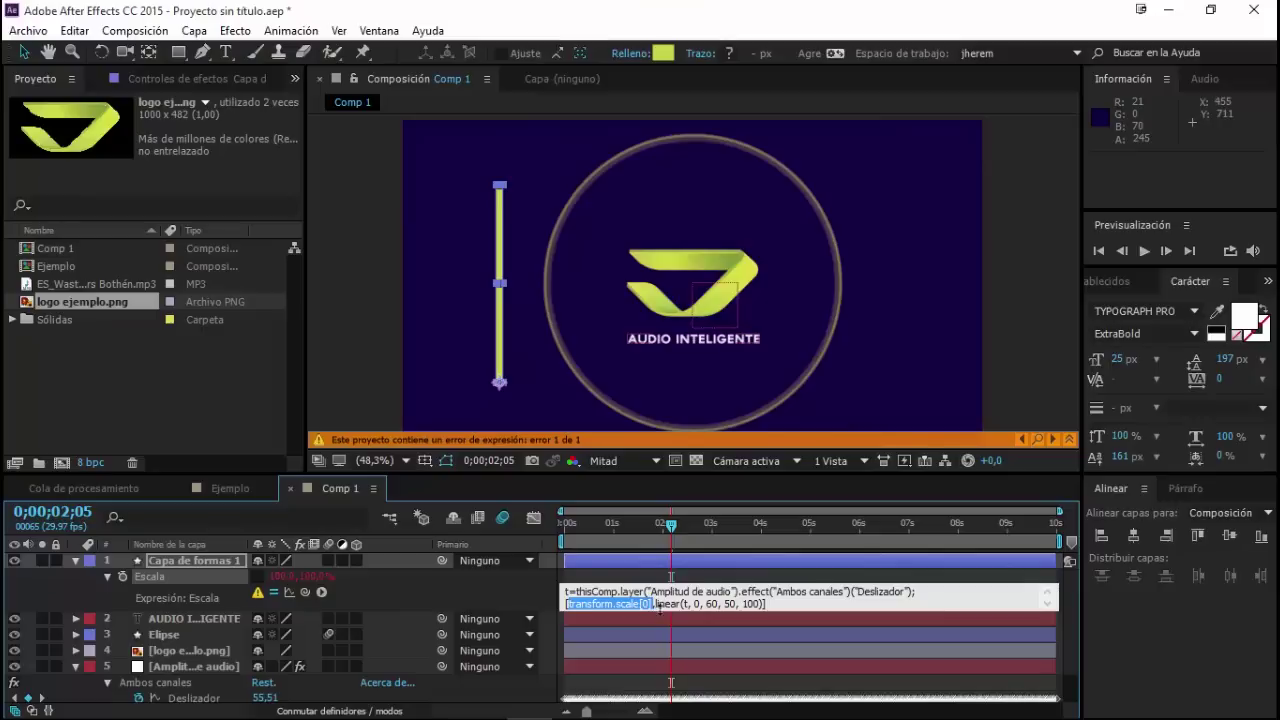
pyautogui.click(658, 604)
pyautogui.moveTo(657, 604); pyautogui.dragTo(762, 608)
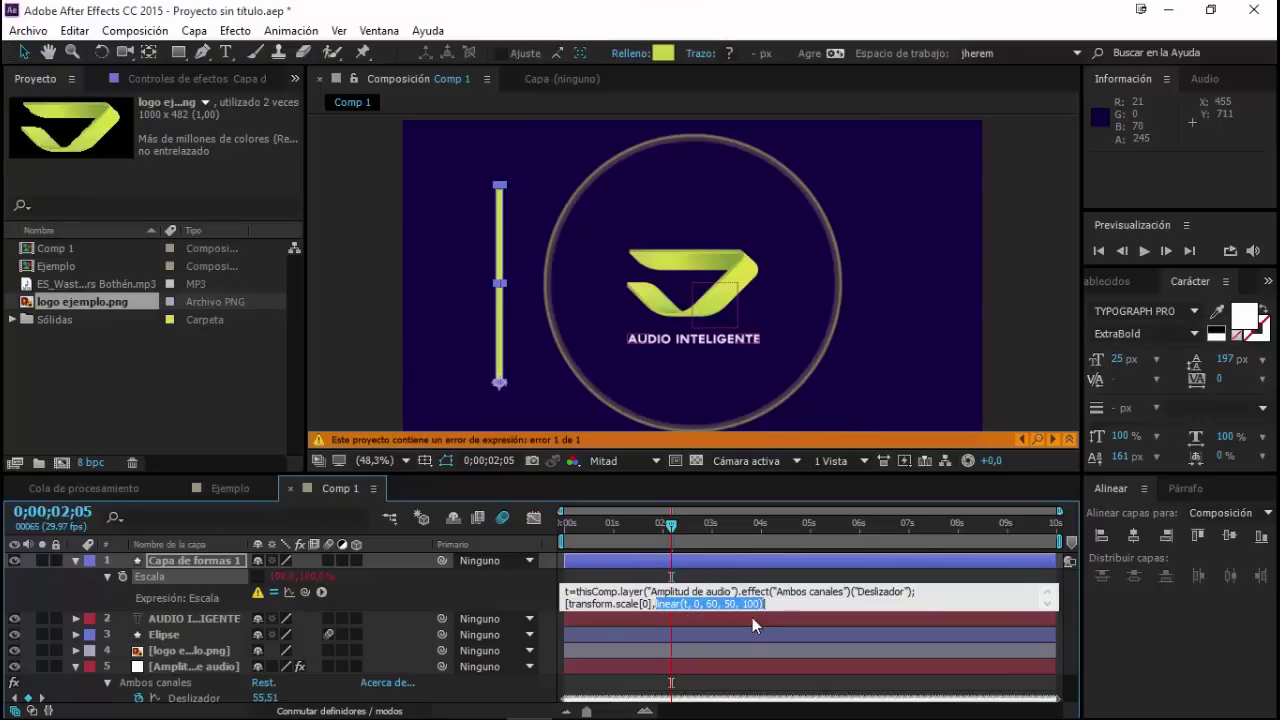
pyautogui.click(776, 604)
pyautogui.write(']')
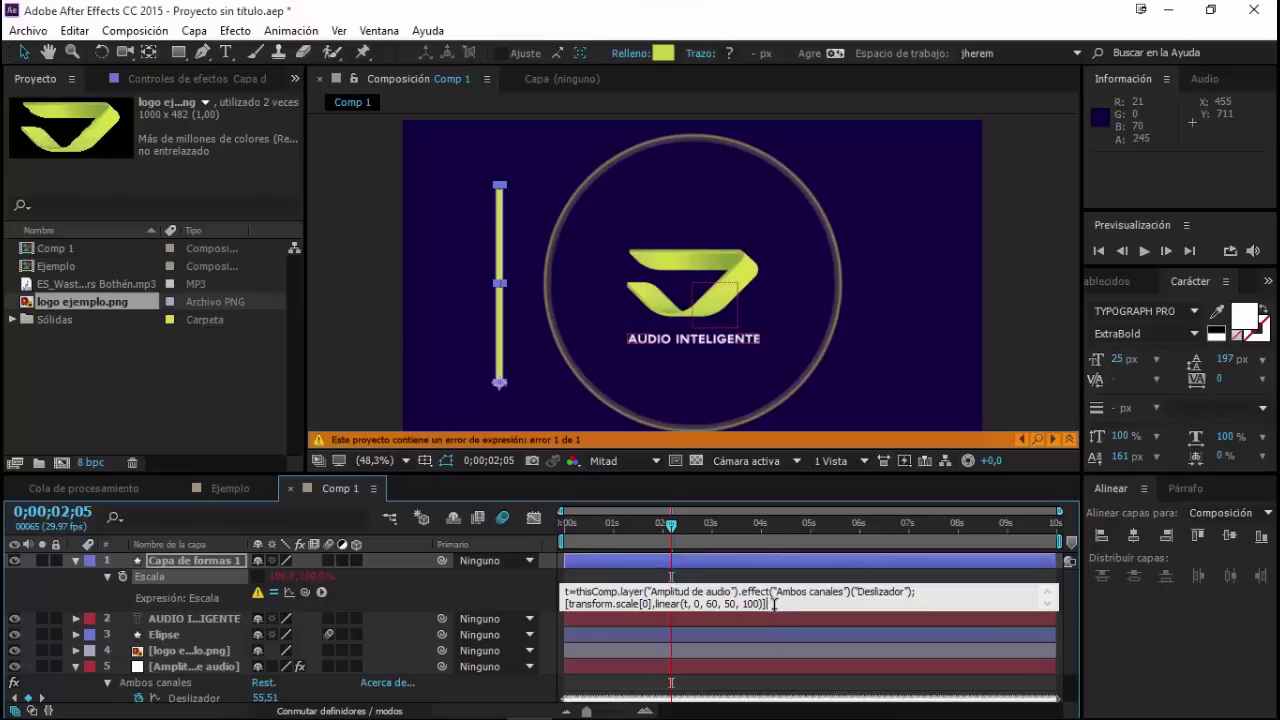
pyautogui.click(703, 581)
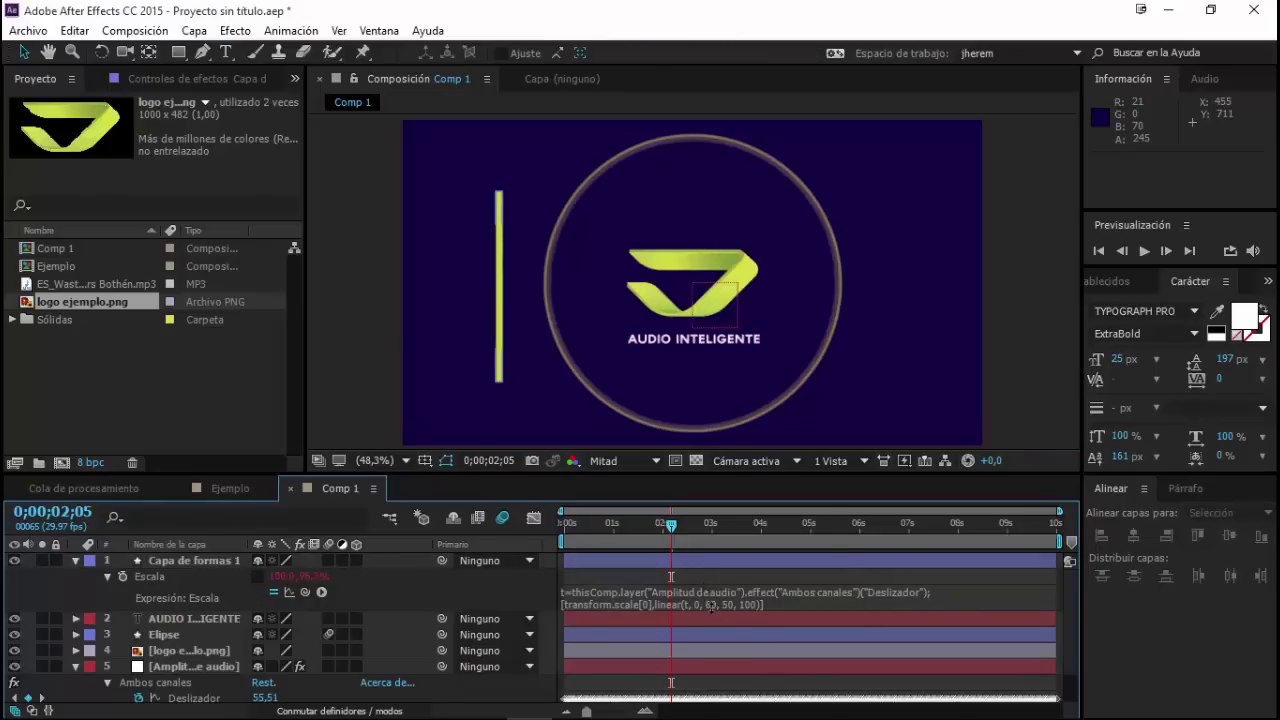
pyautogui.press('space')
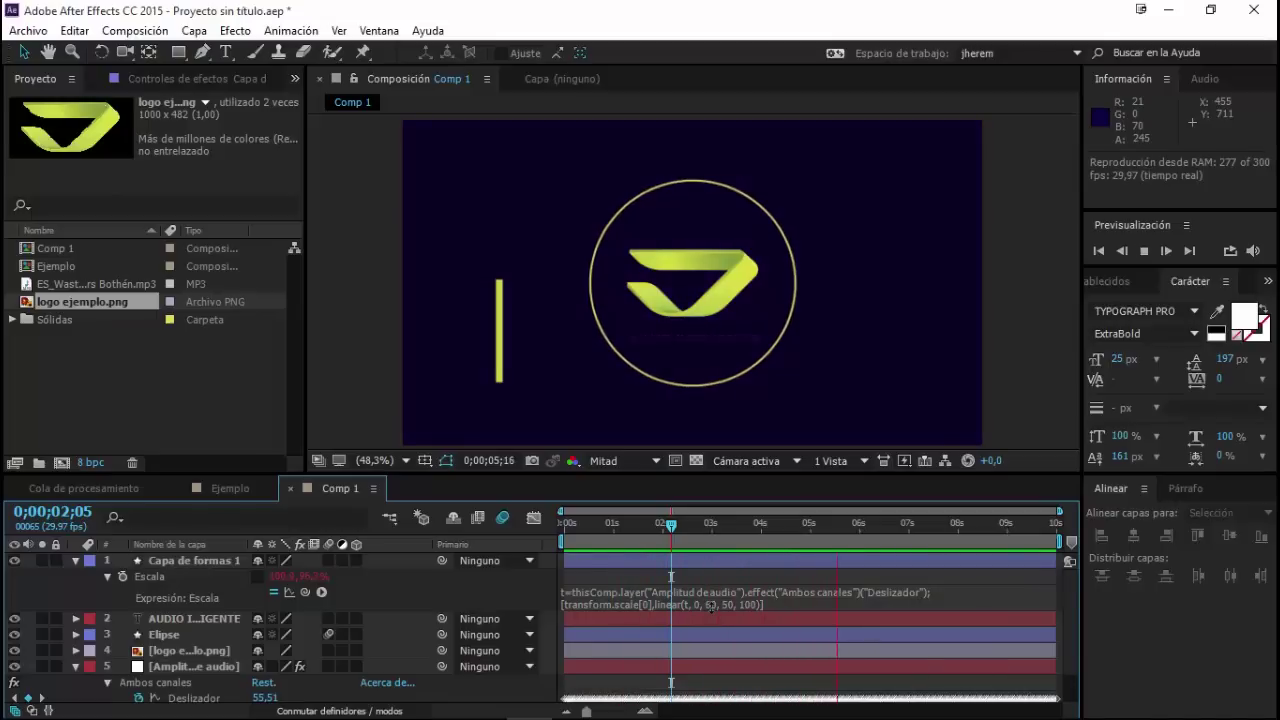
pyautogui.press('space')
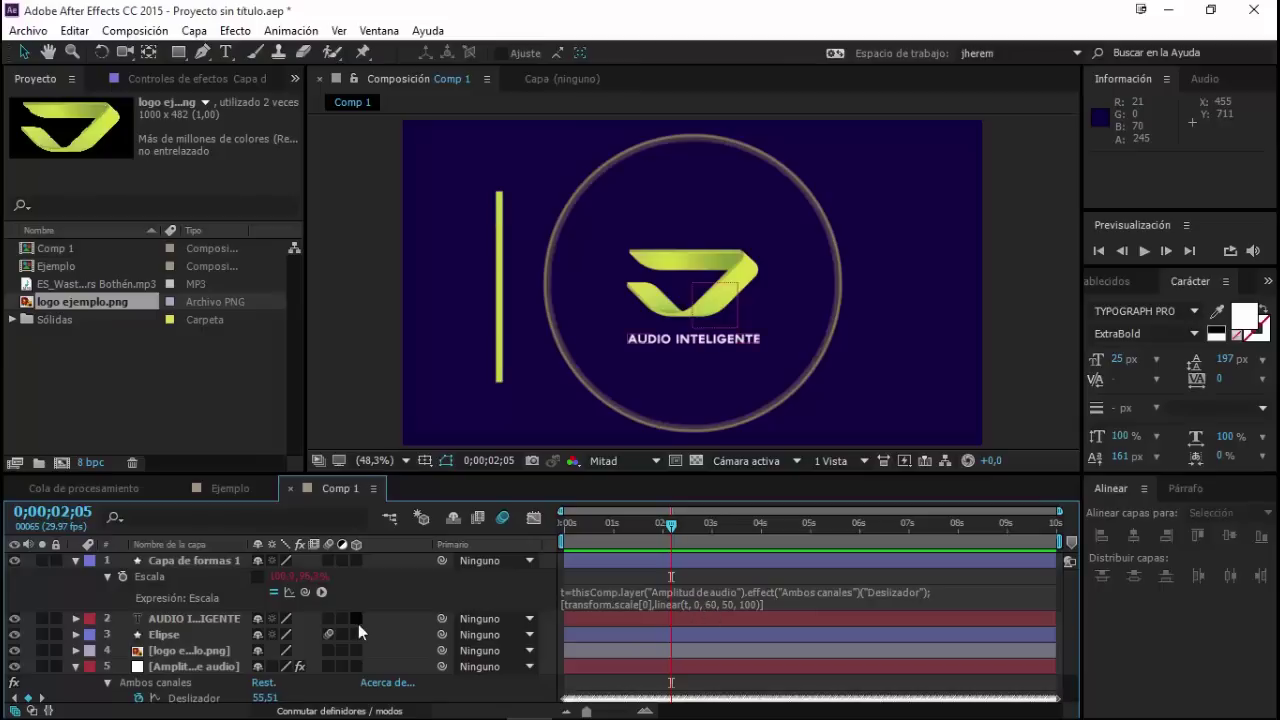
# Step: Collapse Capa de formas 1 and Amplitud de audio in the timeline
pyautogui.click(75, 560)
pyautogui.click(75, 624)
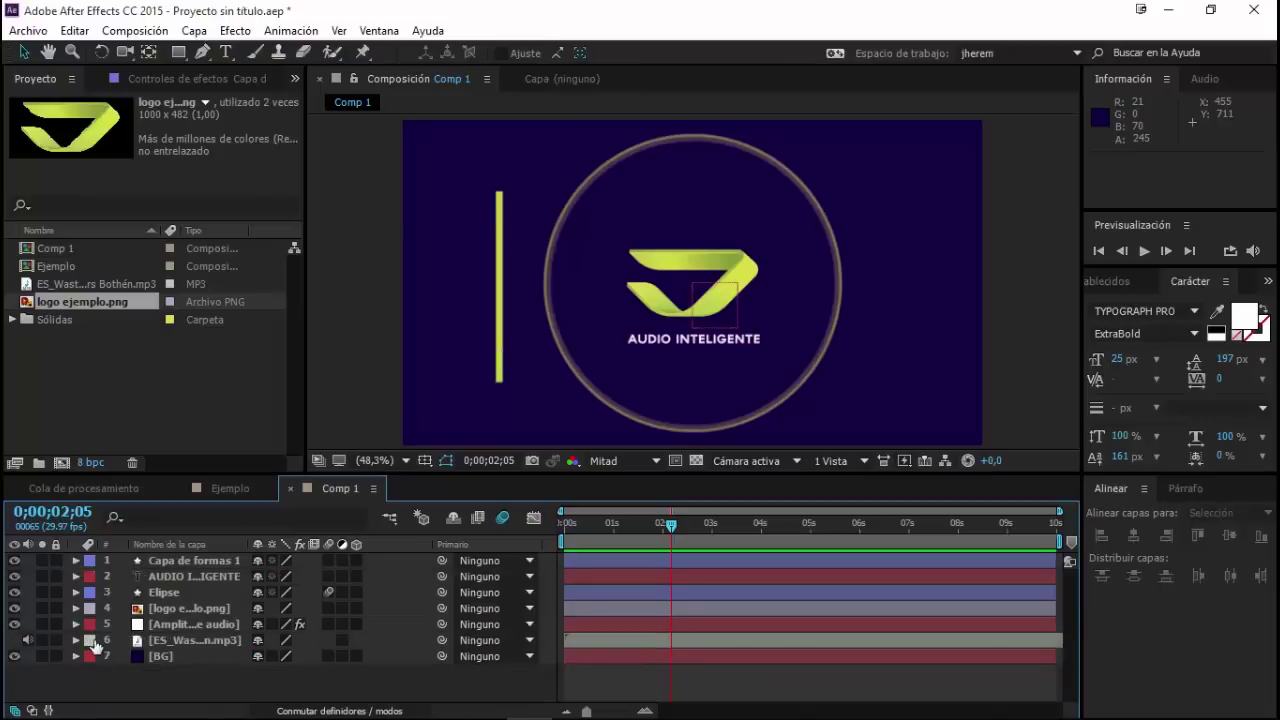